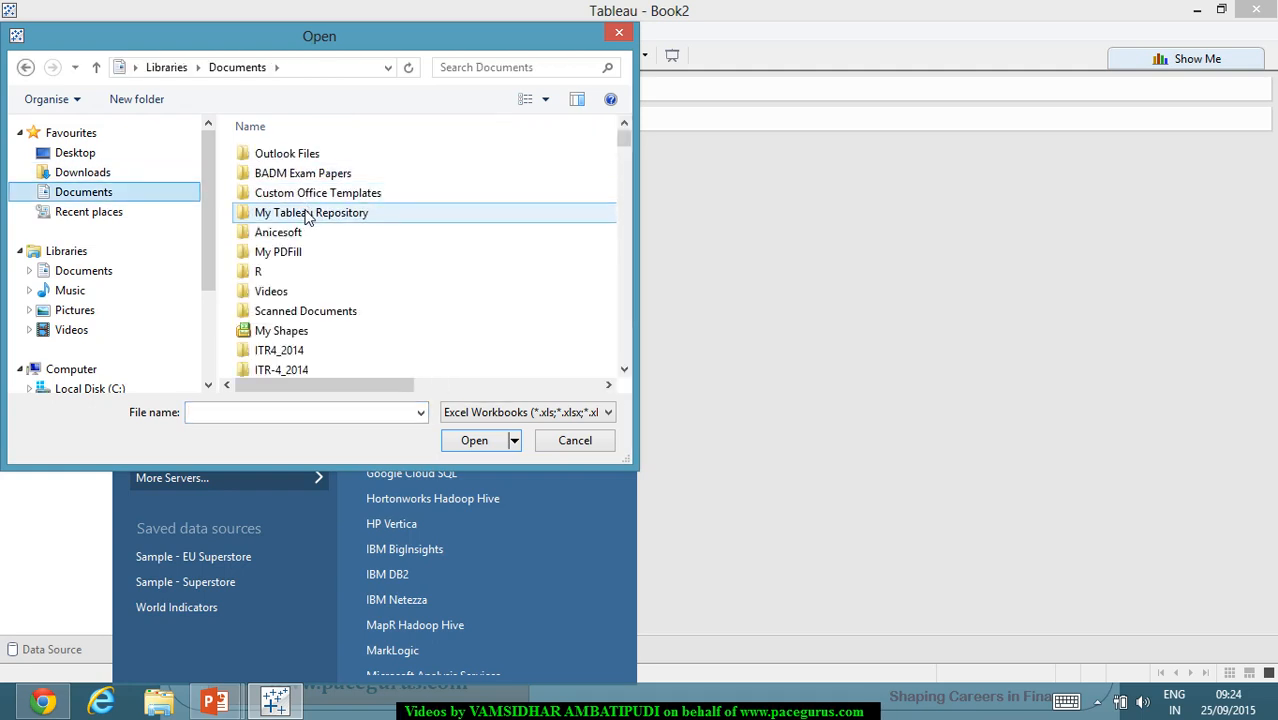
Step: Open Sample - Superstore from My Tableau Repository > Datasources > 9.1 > en_US-EU
{"action": "double_click", "coordinate": [303, 212]}
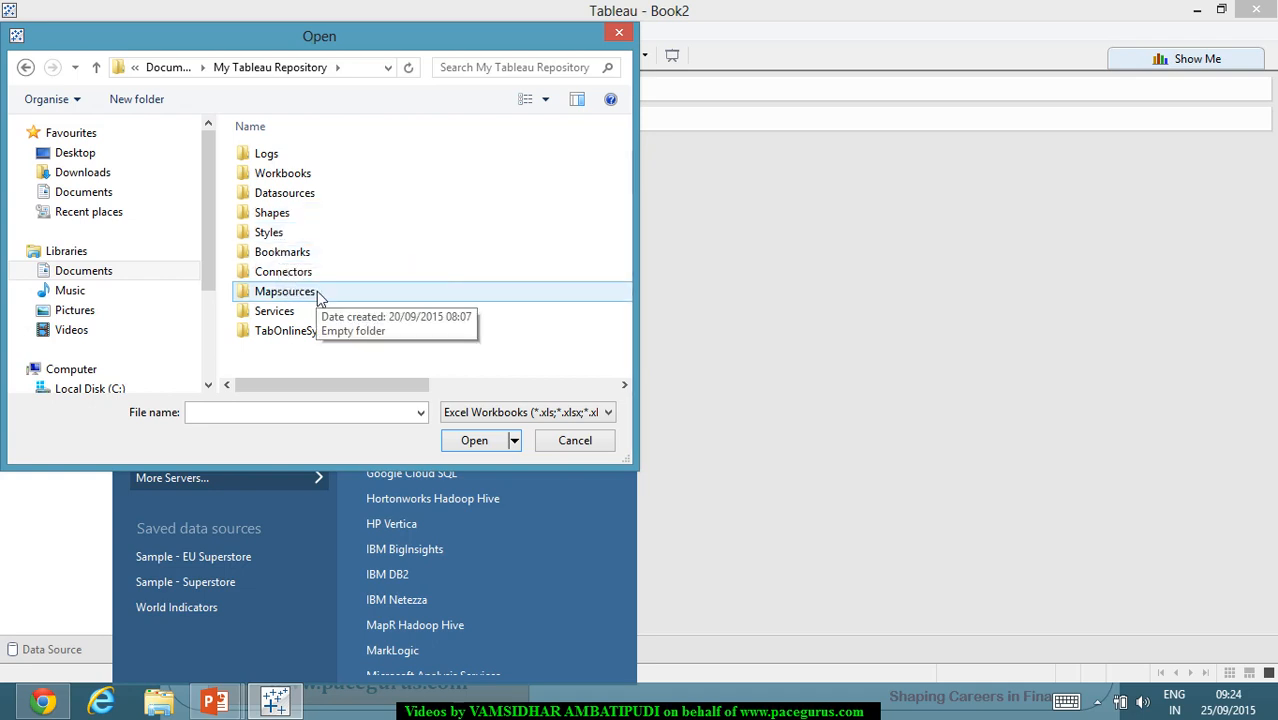
{"action": "double_click", "coordinate": [285, 193]}
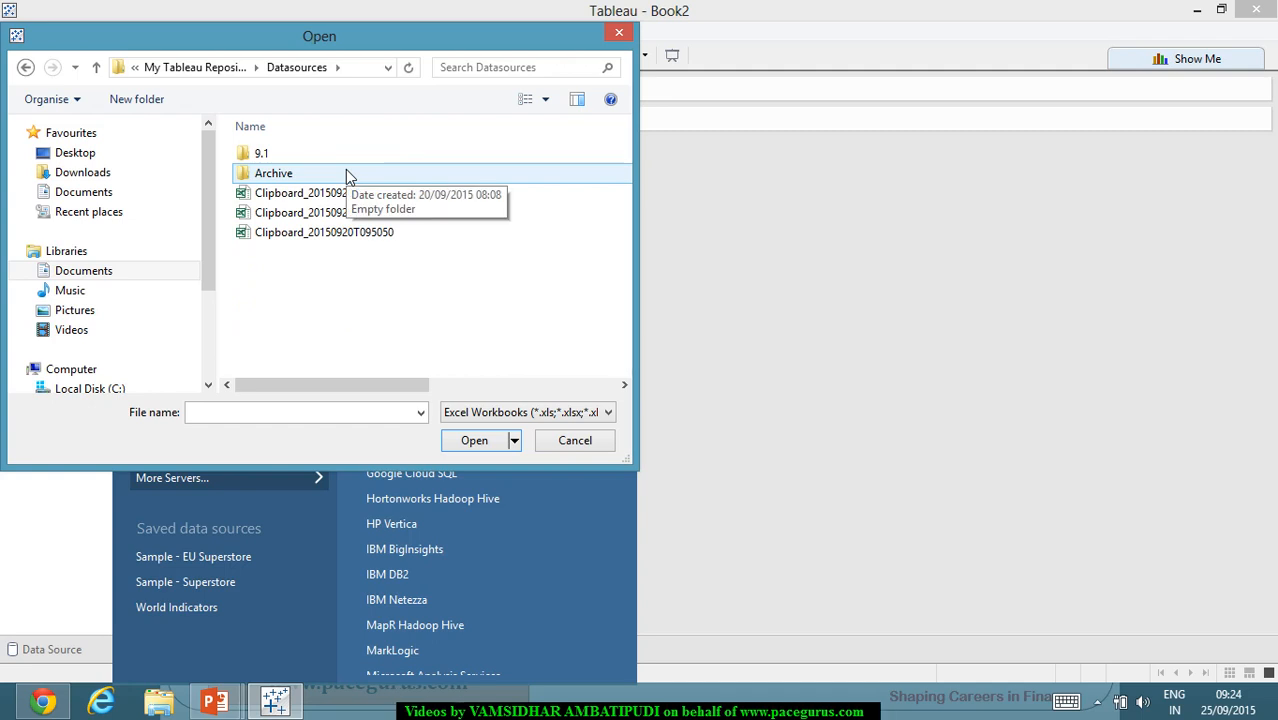
{"action": "double_click", "coordinate": [263, 155]}
{"action": "double_click", "coordinate": [267, 155]}
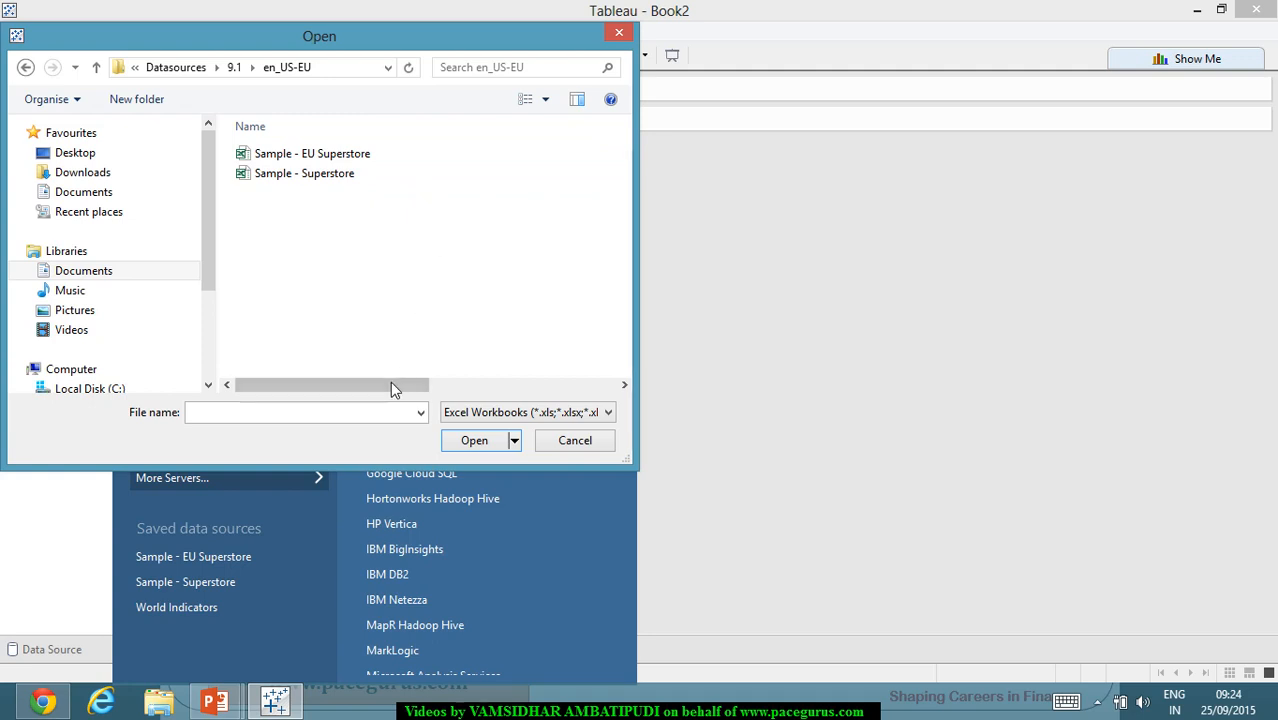
{"action": "left_click_drag", "start_coordinate": [394, 390], "coordinate": [268, 251]}
{"action": "double_click", "coordinate": [322, 183]}
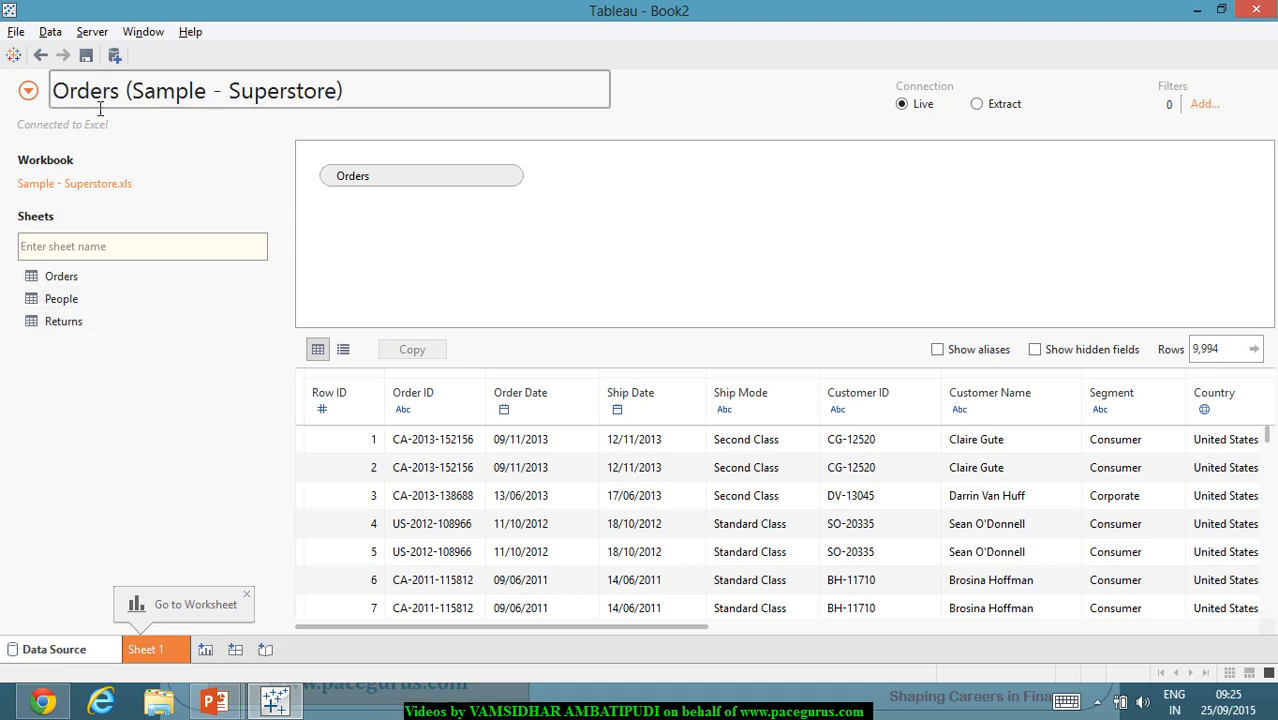
Step: Select the Orders (Sample - Superstore) data source name and open Edit Data Source Filters
{"action": "left_click", "coordinate": [377, 106]}
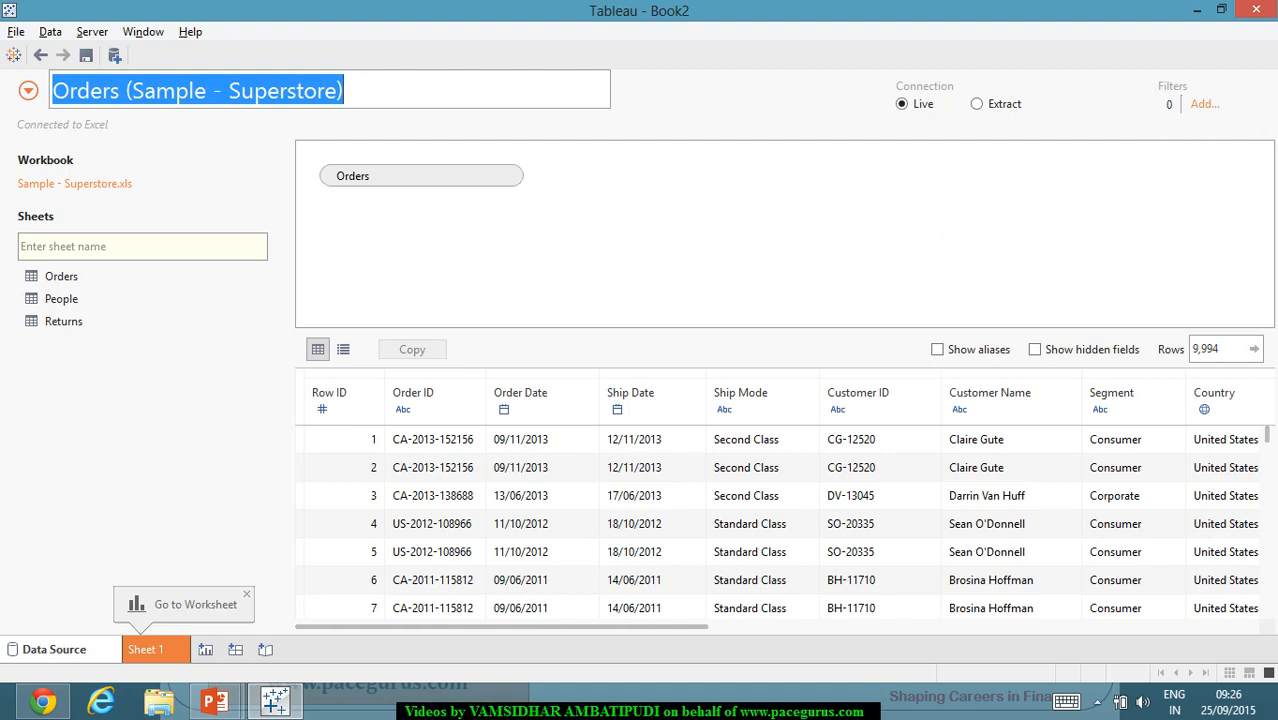
{"action": "left_click", "coordinate": [1207, 108]}
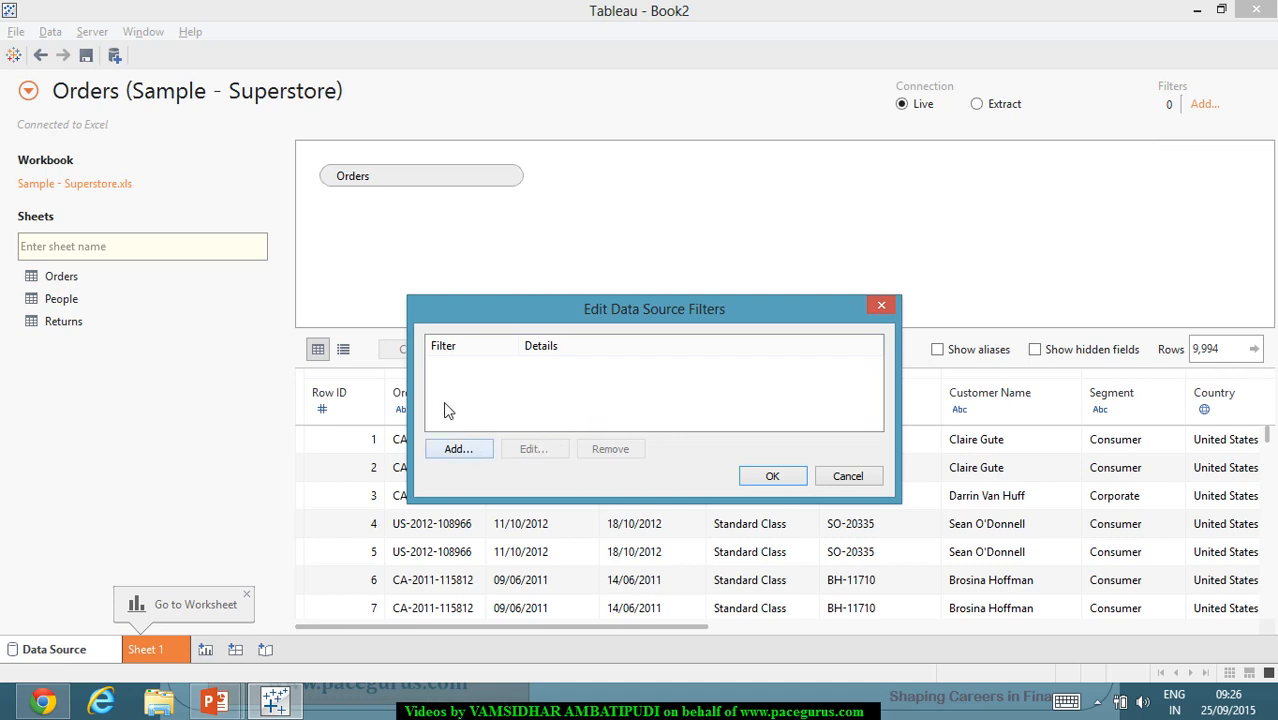
Step: Preview the Add Filter field list, then cancel both dialogs with no filter added
{"action": "left_click", "coordinate": [460, 450]}
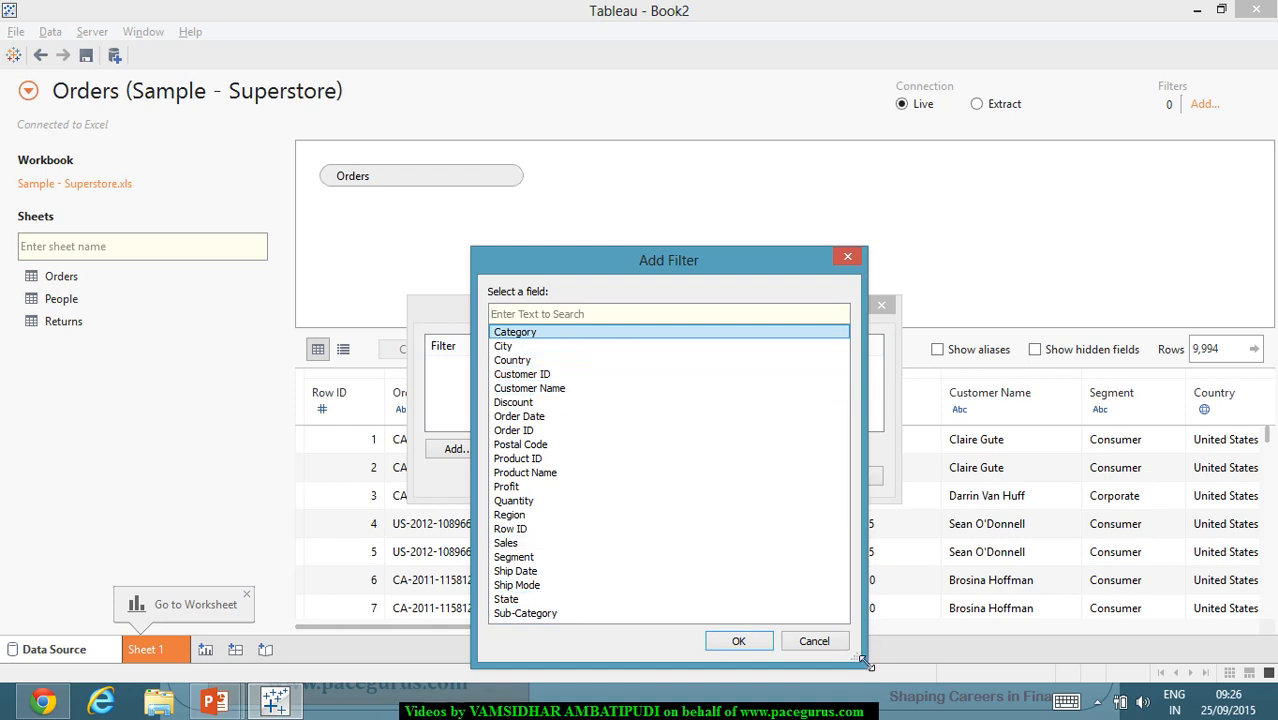
{"action": "left_click", "coordinate": [824, 646]}
{"action": "left_click", "coordinate": [863, 478]}
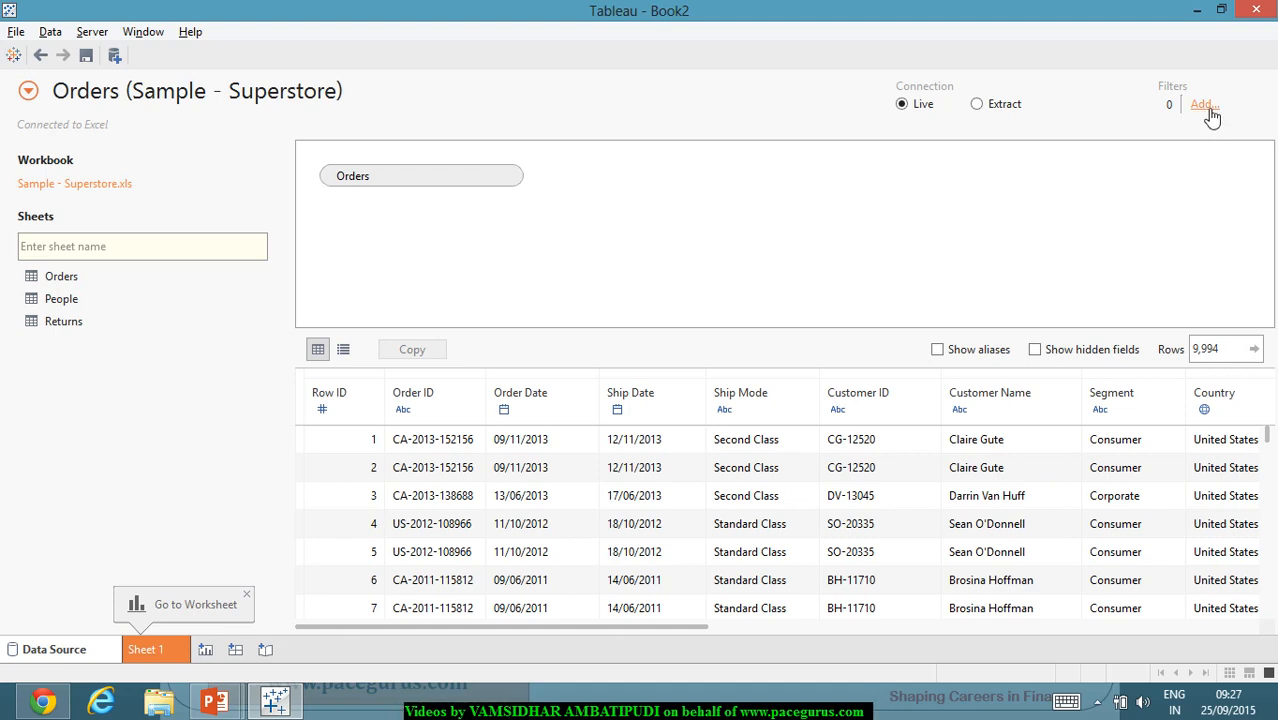
Step: Add a State data source filter keeping only California, leaving 2,001 Orders rows
{"action": "left_click_drag", "start_coordinate": [699, 627], "coordinate": [846, 636]}
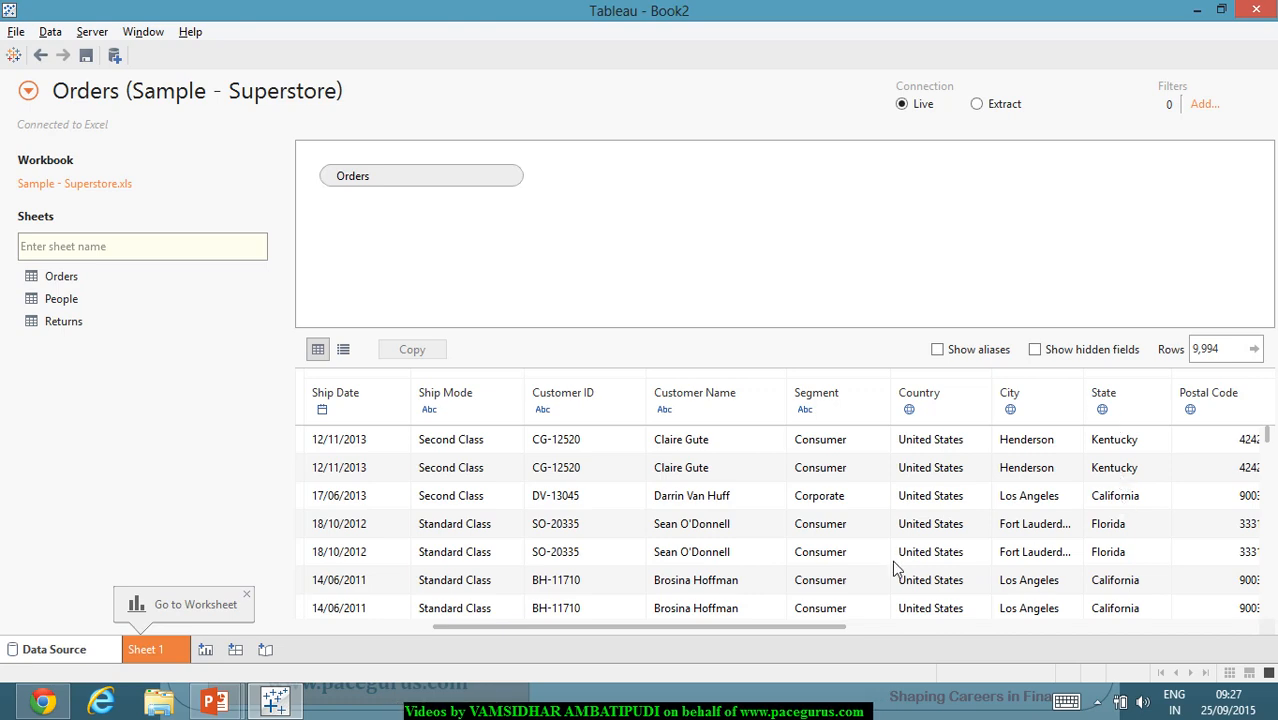
{"action": "left_click", "coordinate": [1204, 104]}
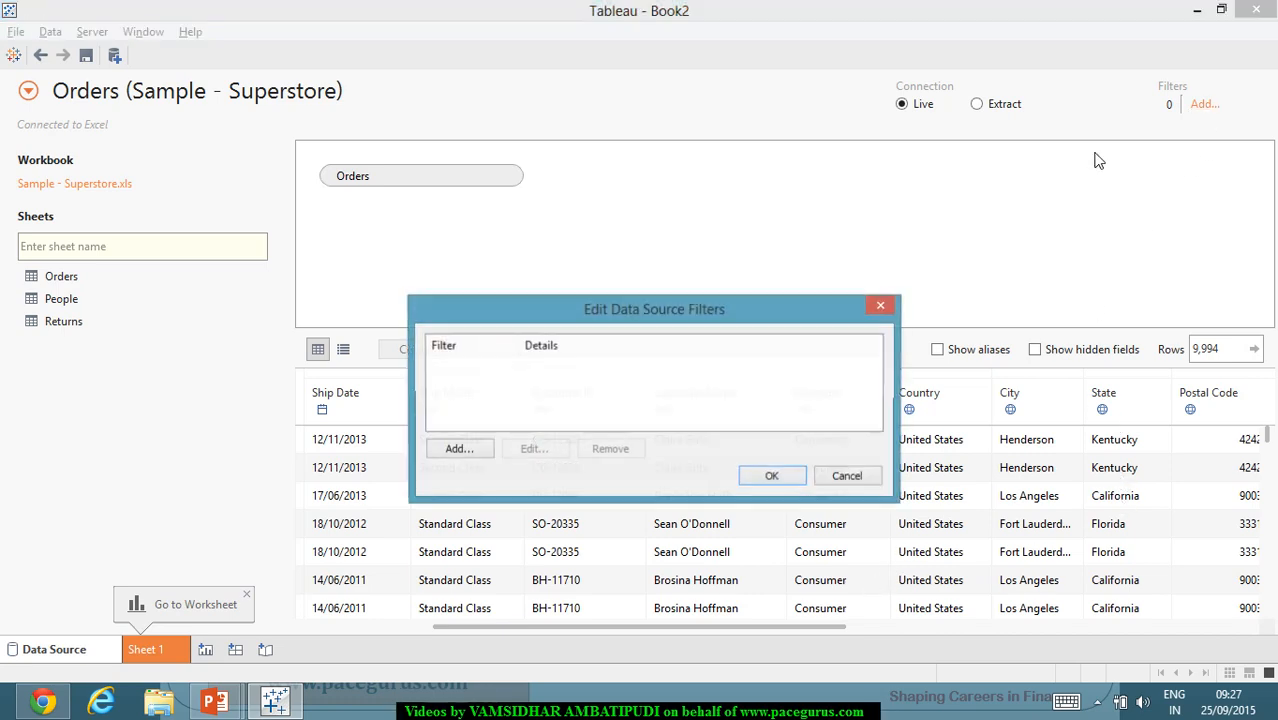
{"action": "left_click", "coordinate": [484, 456]}
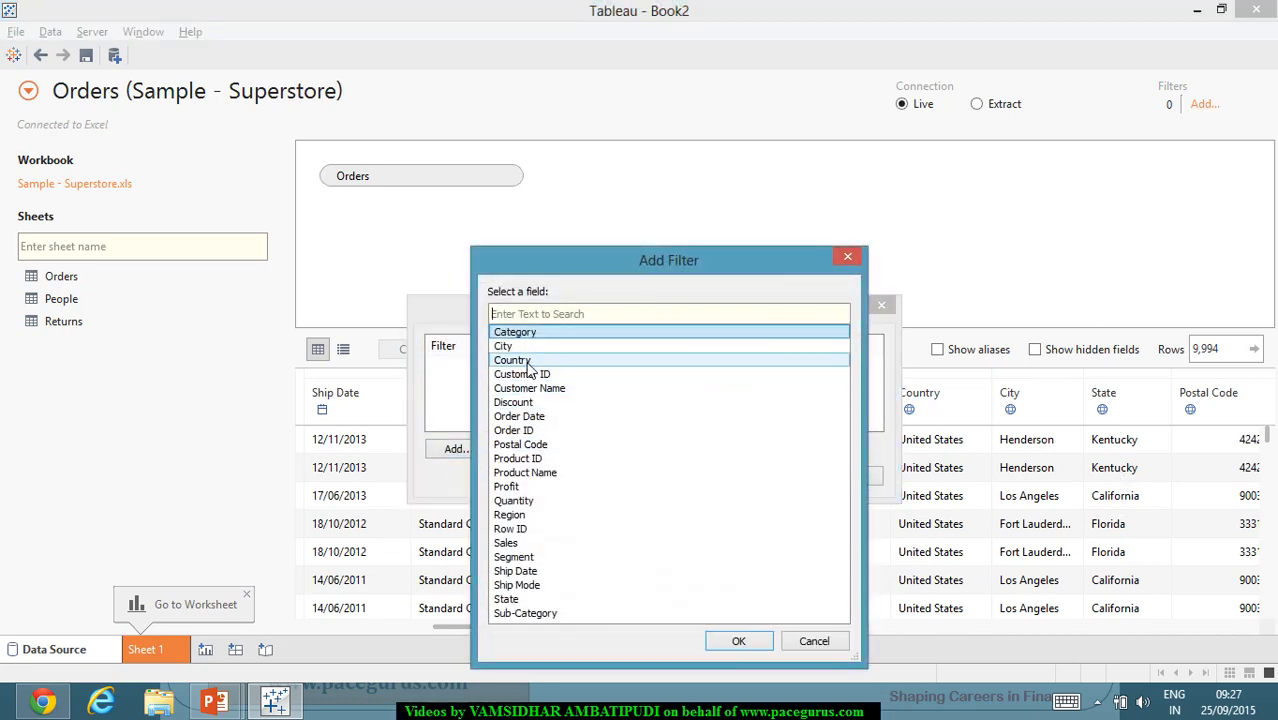
{"action": "double_click", "coordinate": [515, 599]}
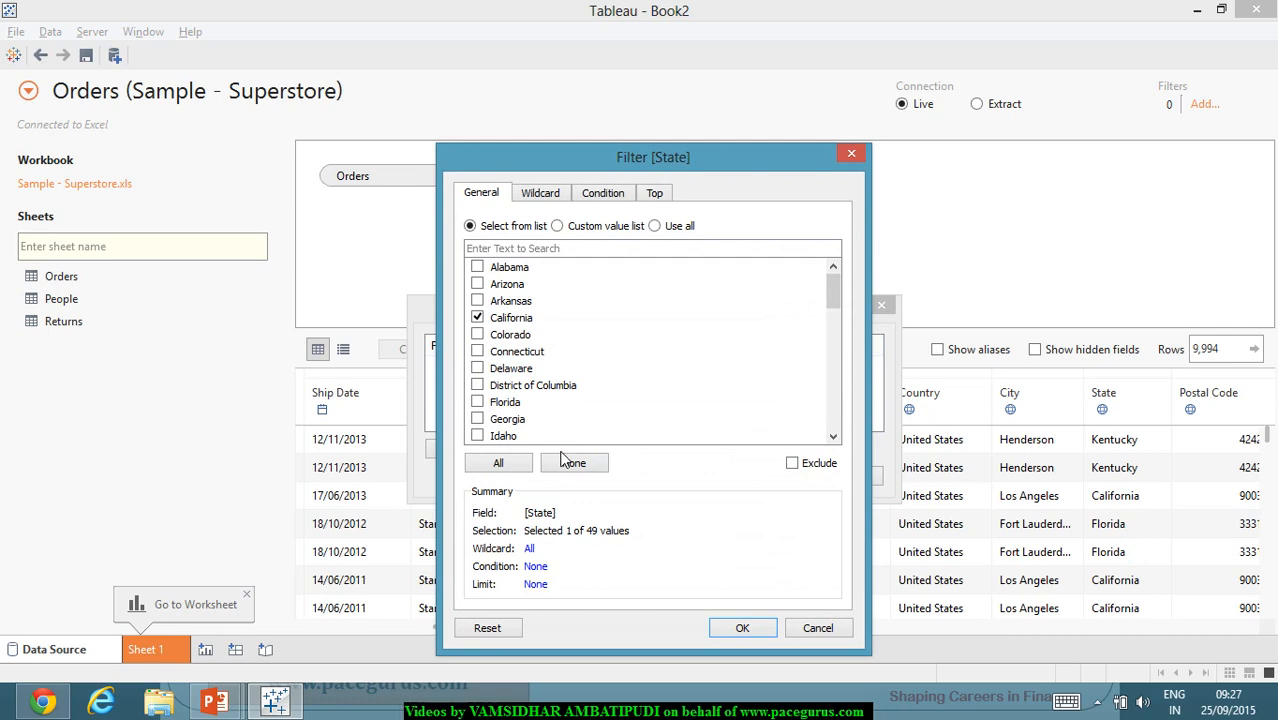
{"action": "left_click", "coordinate": [740, 628]}
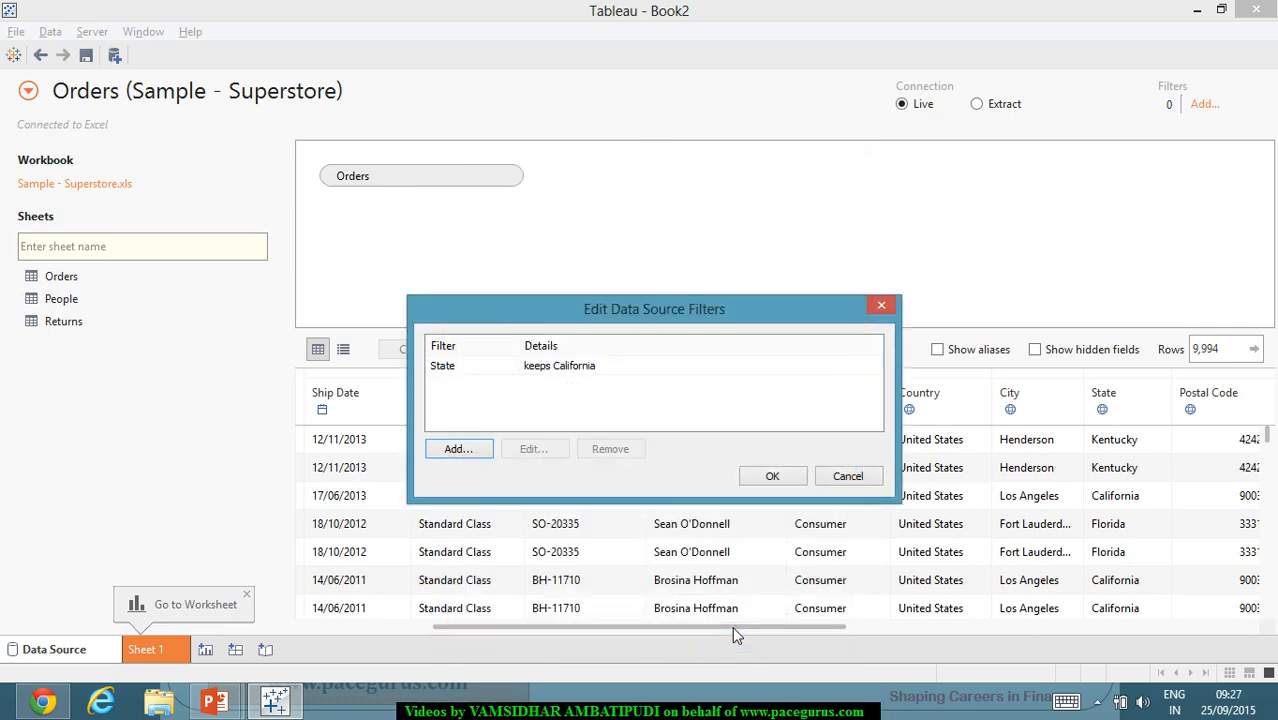
{"action": "left_click", "coordinate": [763, 476]}
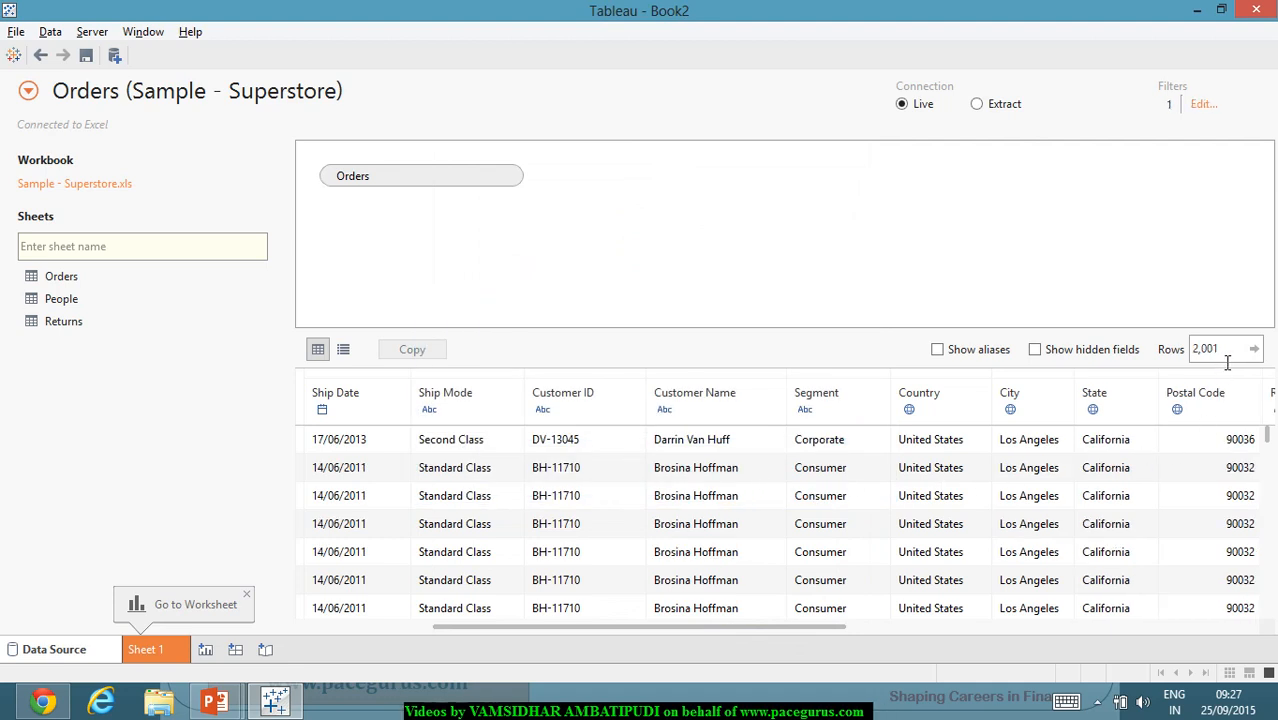
Step: Remove the State data source filter to restore all 9,994 rows, then browse to Sample - Superstore.xls
{"action": "left_click", "coordinate": [1208, 108]}
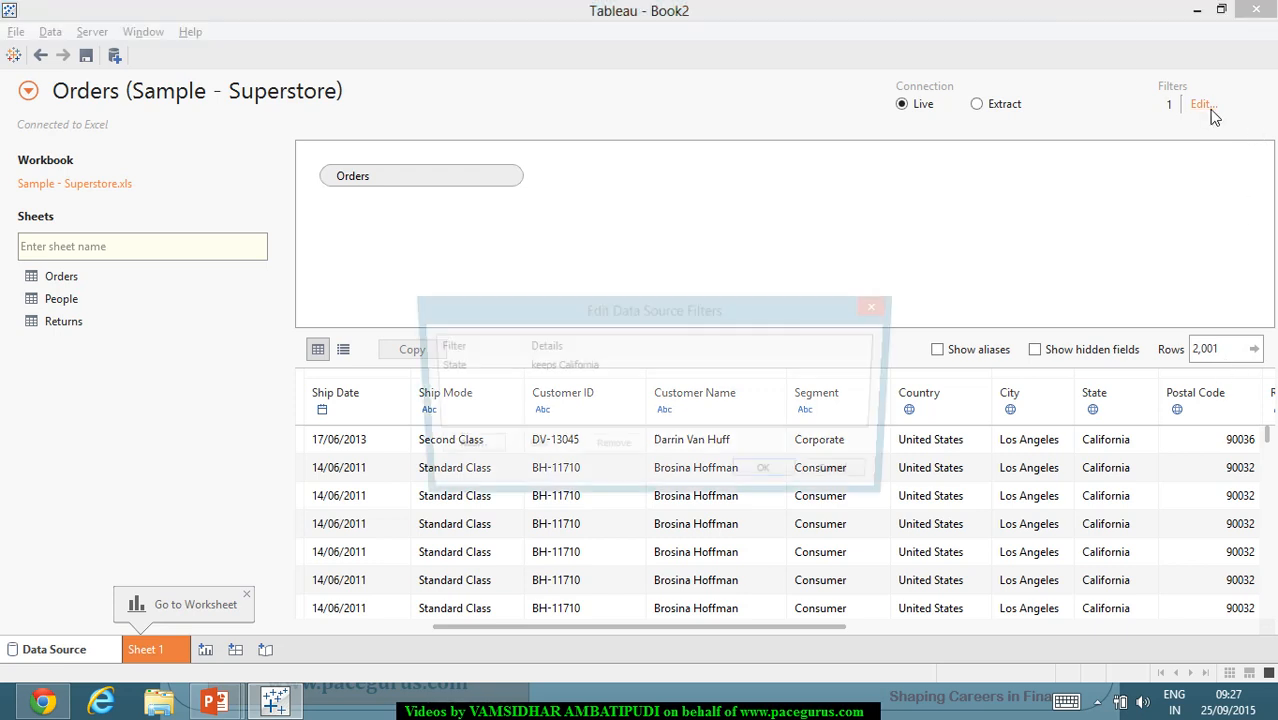
{"action": "left_click", "coordinate": [545, 366]}
{"action": "left_click", "coordinate": [610, 452]}
{"action": "left_click", "coordinate": [772, 476]}
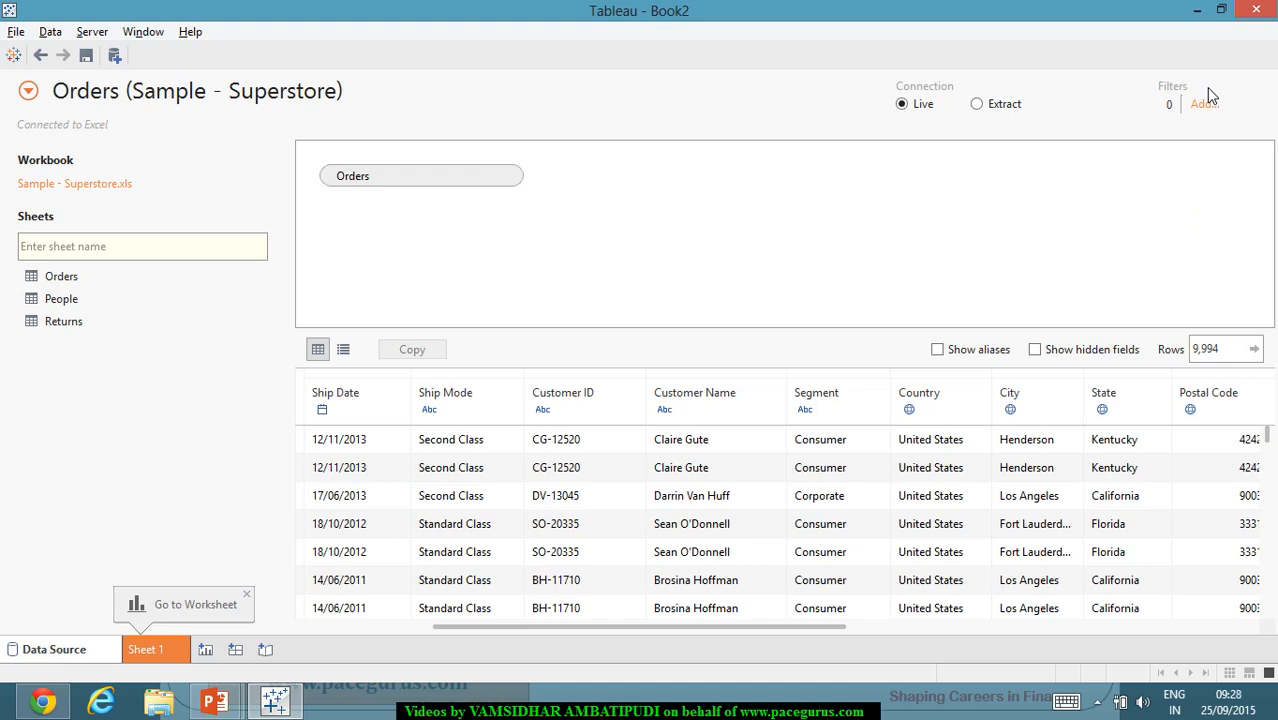
{"action": "left_click", "coordinate": [113, 188]}
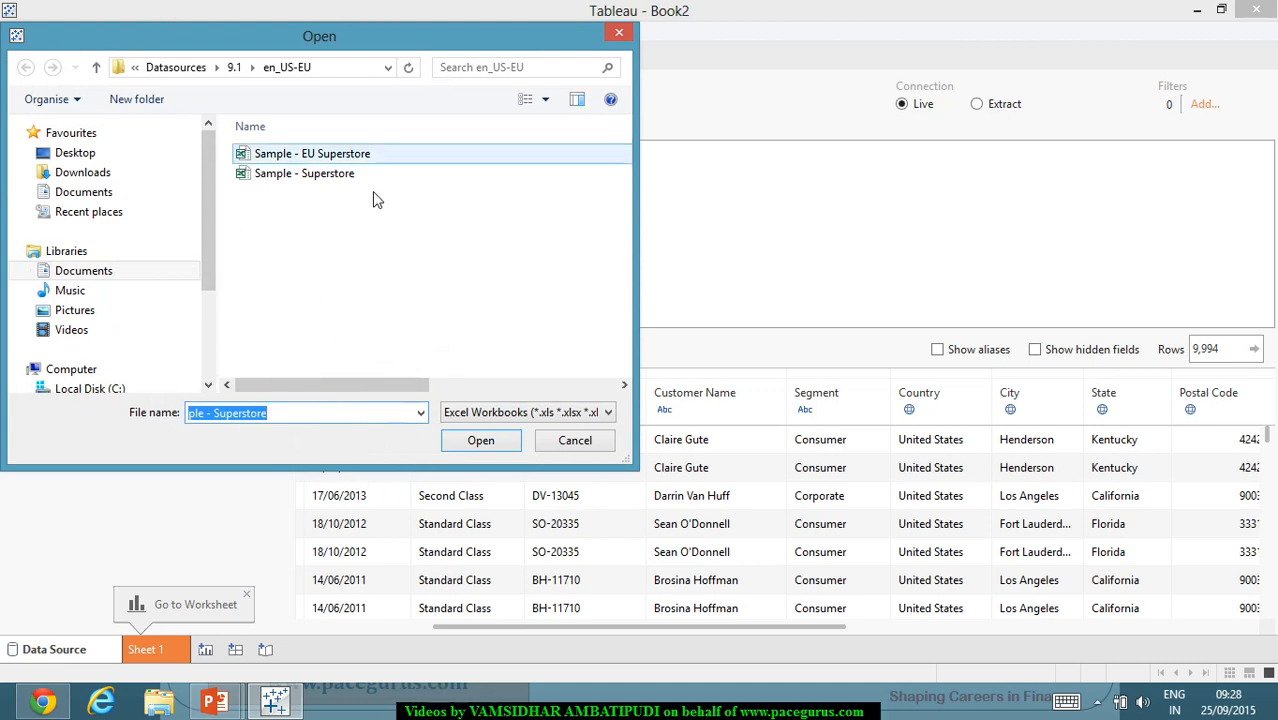
{"action": "left_click", "coordinate": [621, 36]}
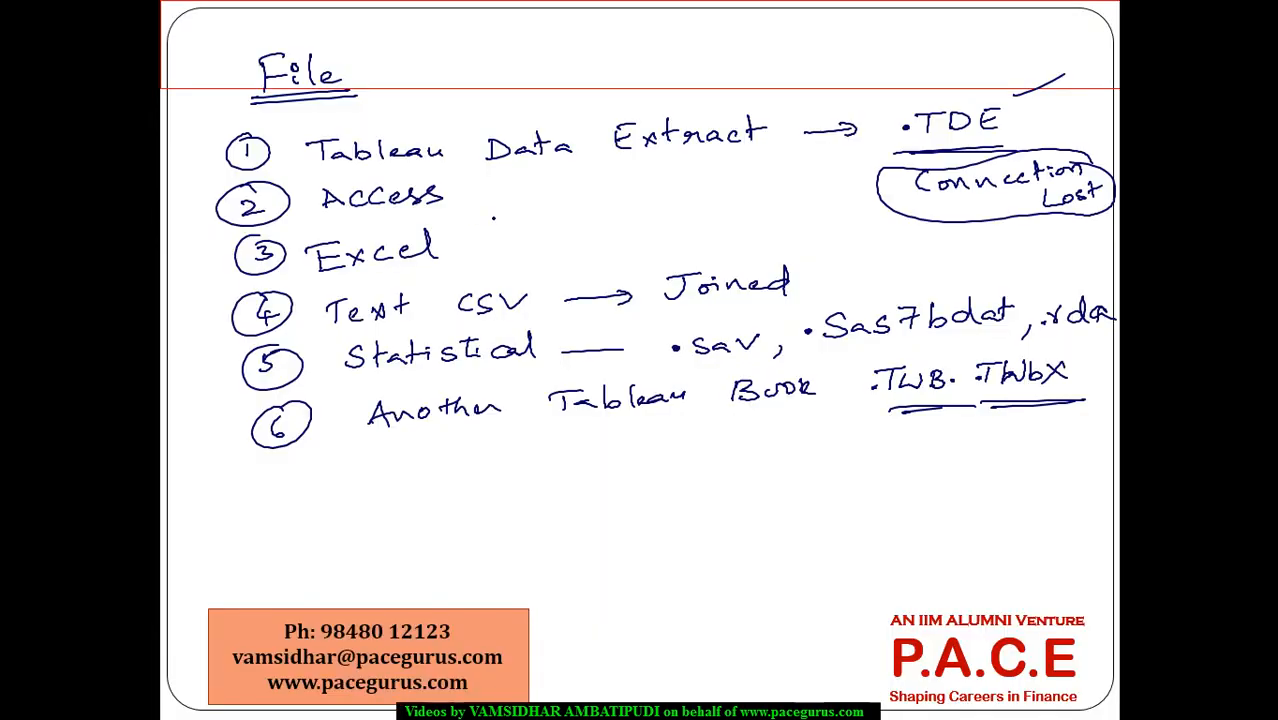
Step: Erase all ink on the slide and handwrite 'Ex' at the top
{"action": "key", "text": "e"}
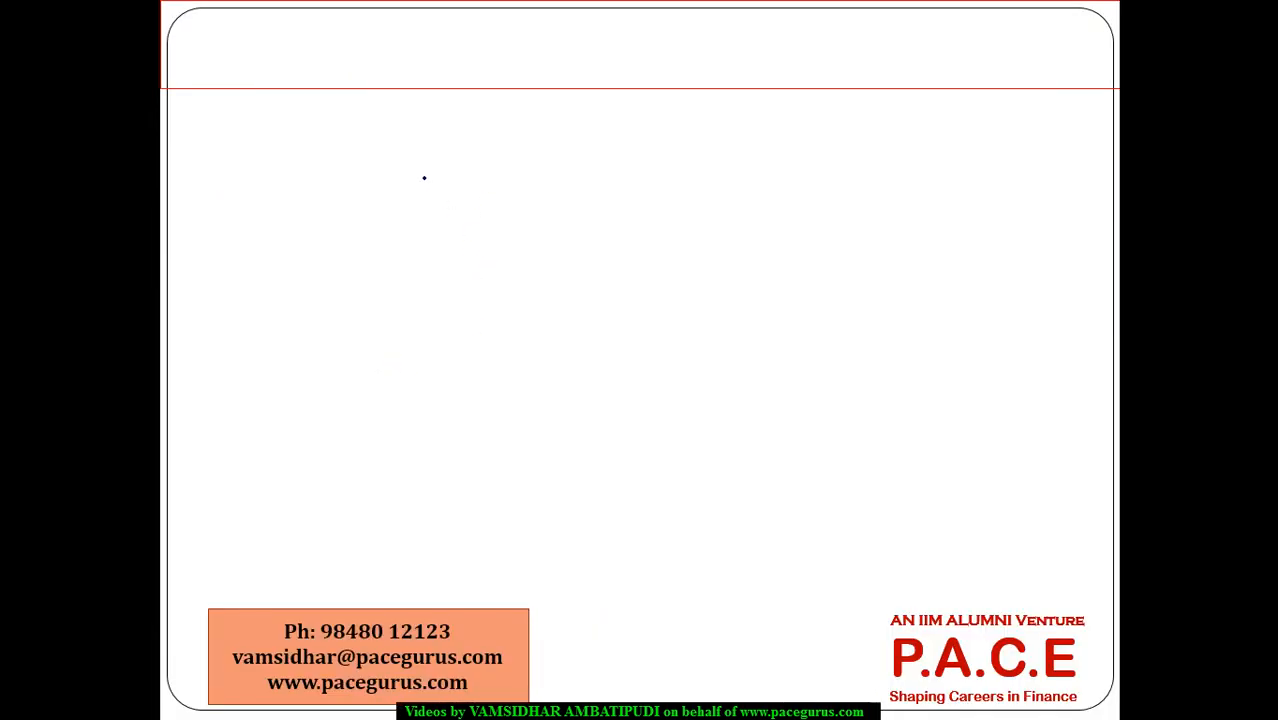
{"action": "left_click_drag", "start_coordinate": [341, 55], "coordinate": [358, 76]}
{"action": "left_click_drag", "start_coordinate": [342, 68], "coordinate": [354, 66]}
{"action": "left_click_drag", "start_coordinate": [337, 55], "coordinate": [356, 53]}
{"action": "left_click_drag", "start_coordinate": [362, 66], "coordinate": [376, 74]}
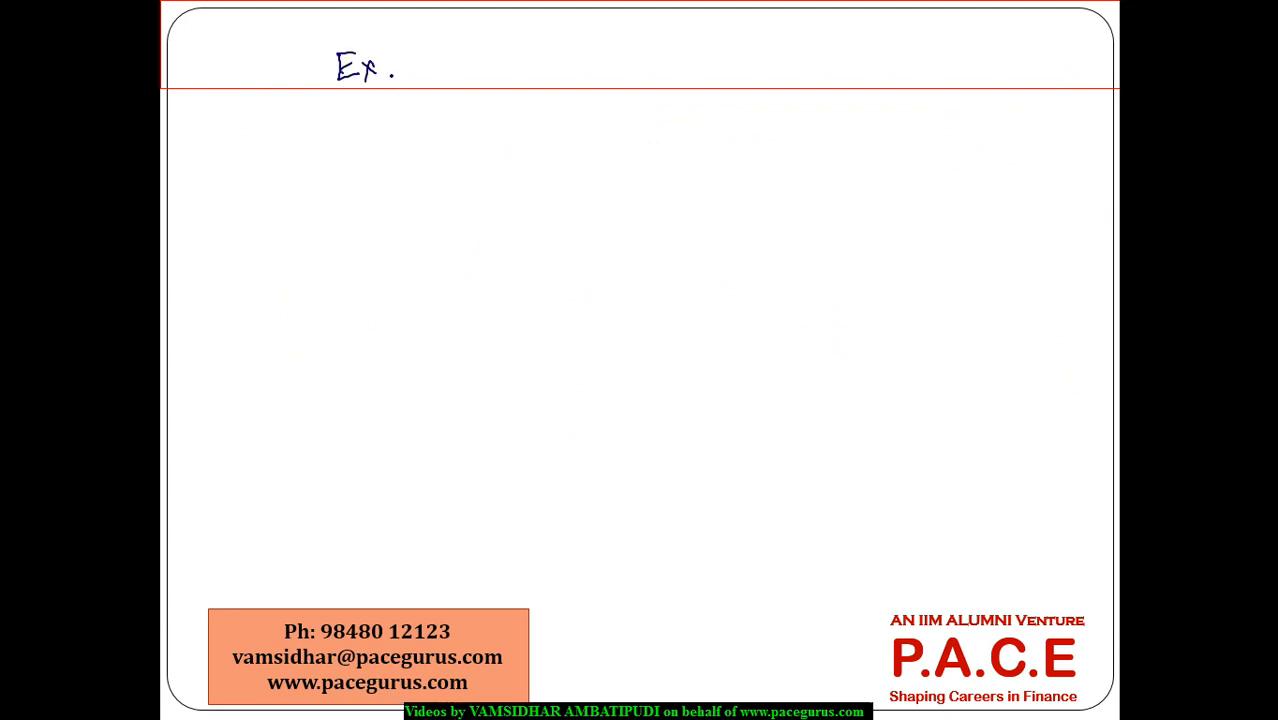
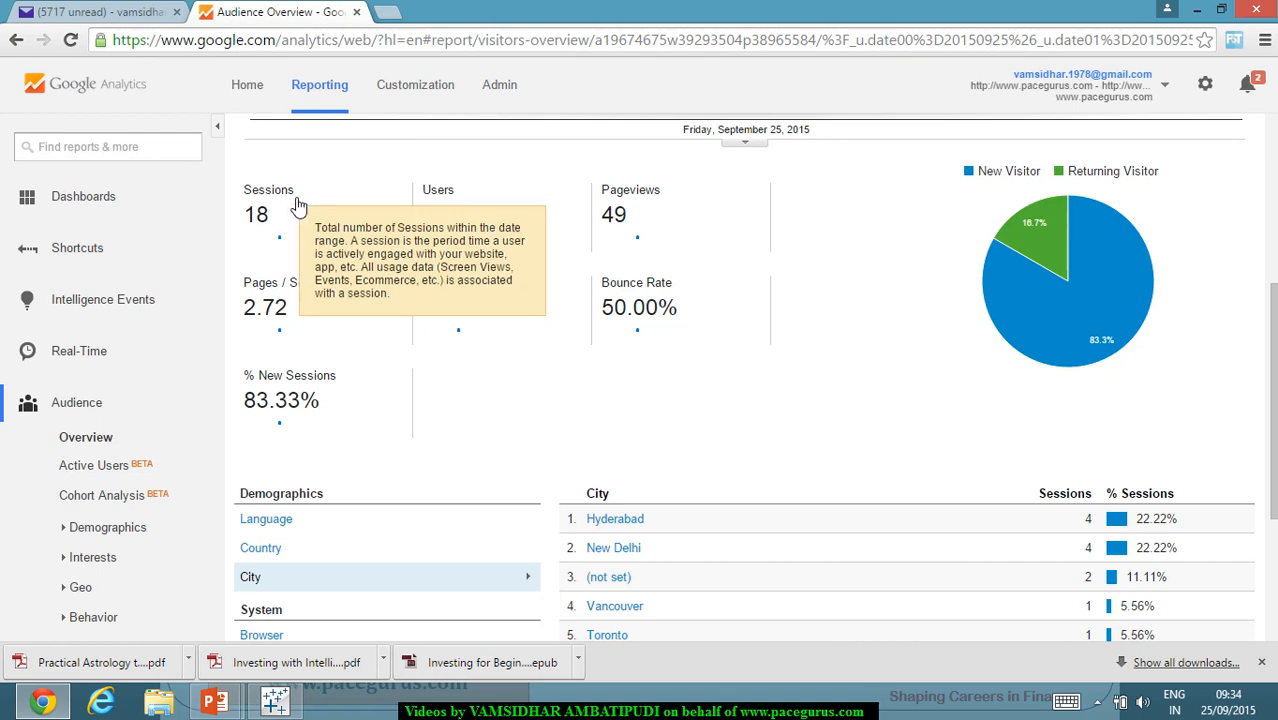
Step: Review the Sep 25, 2015 Audience Overview scorecards and return to the report header
{"action": "mouse_move", "coordinate": [452, 228]}
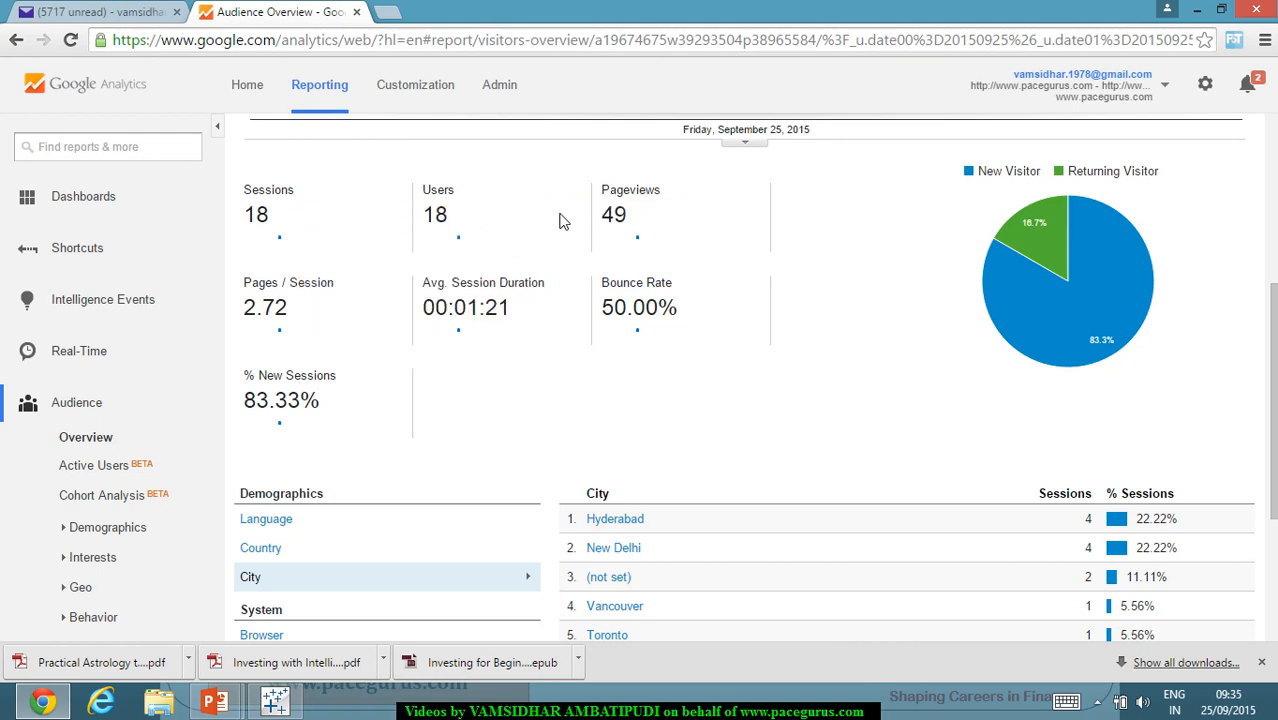
{"action": "scroll", "coordinate": [838, 290], "scroll_direction": "up", "scroll_amount": 4}
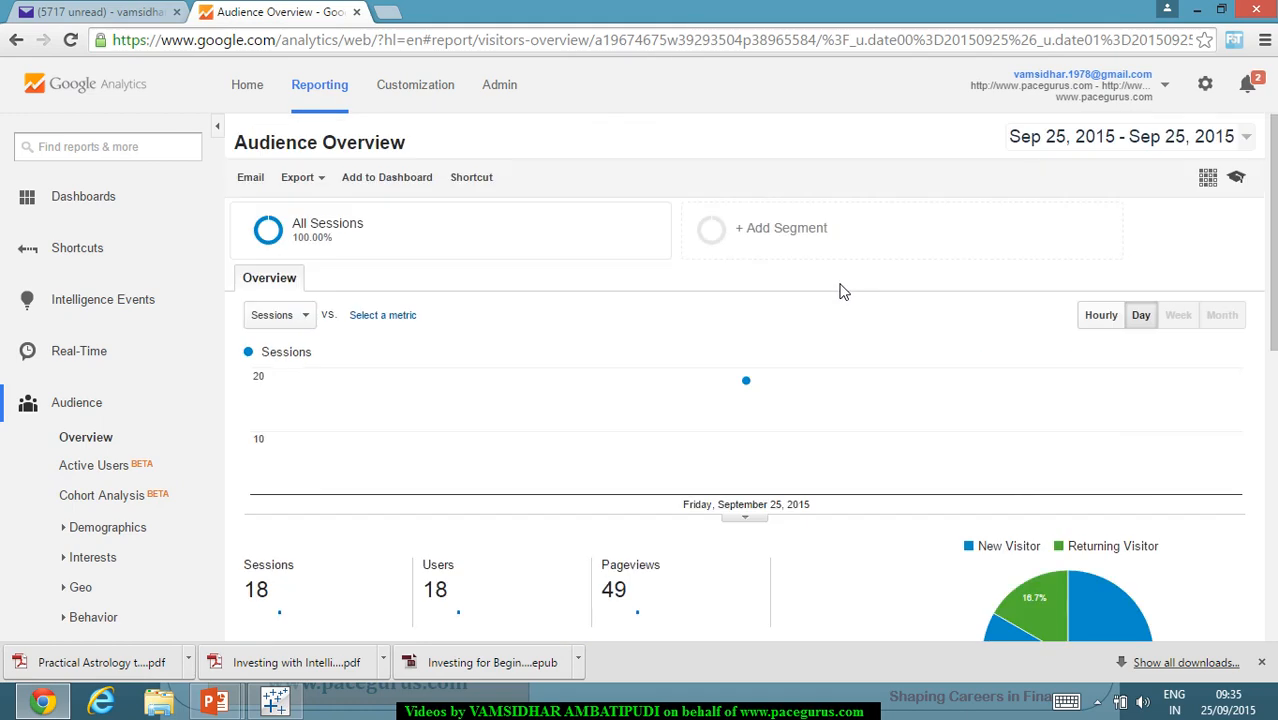
Step: Switch the Audience Overview to last month (Aug 1–31, 2015) and review its scorecards
{"action": "left_click", "coordinate": [1250, 138]}
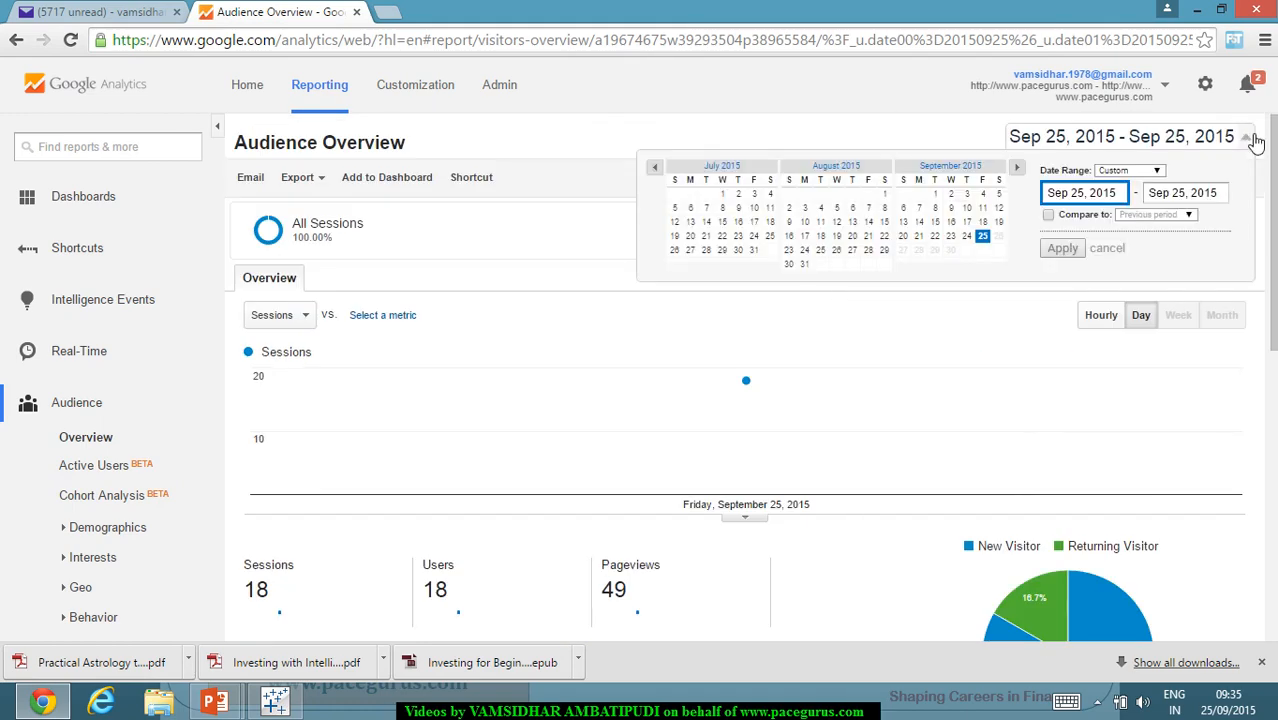
{"action": "left_click", "coordinate": [1152, 171]}
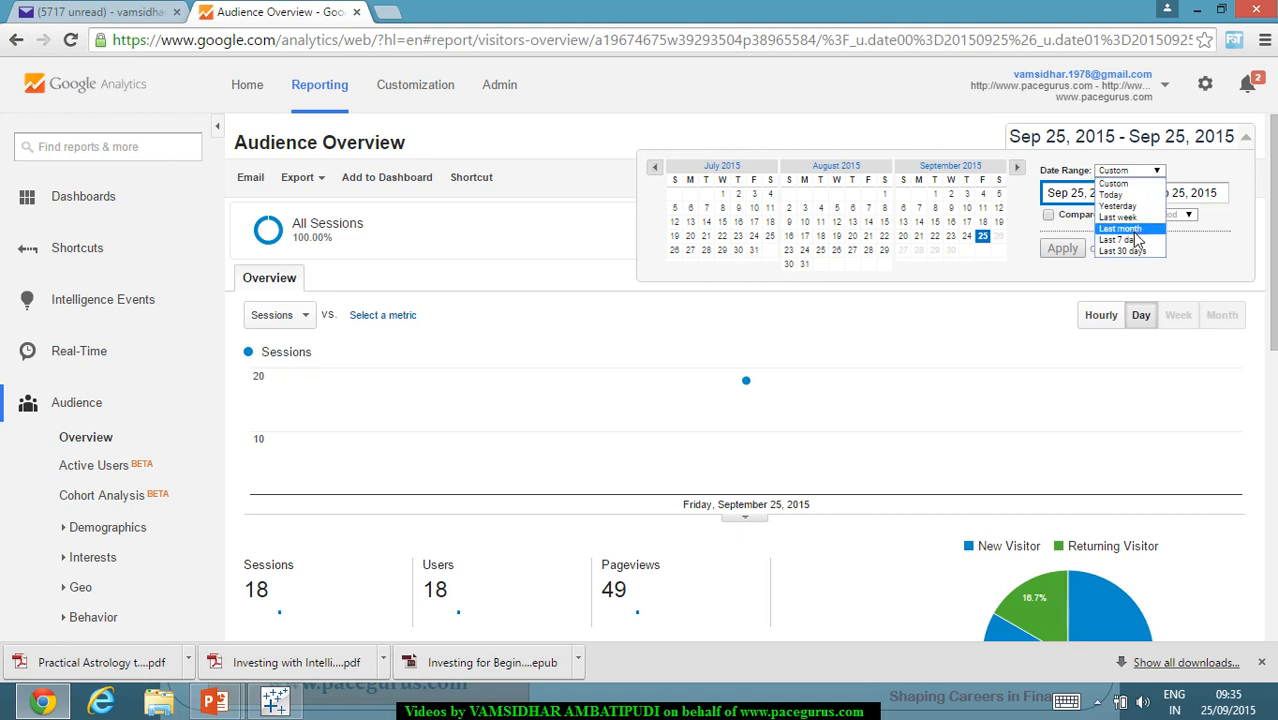
{"action": "left_click", "coordinate": [1134, 229]}
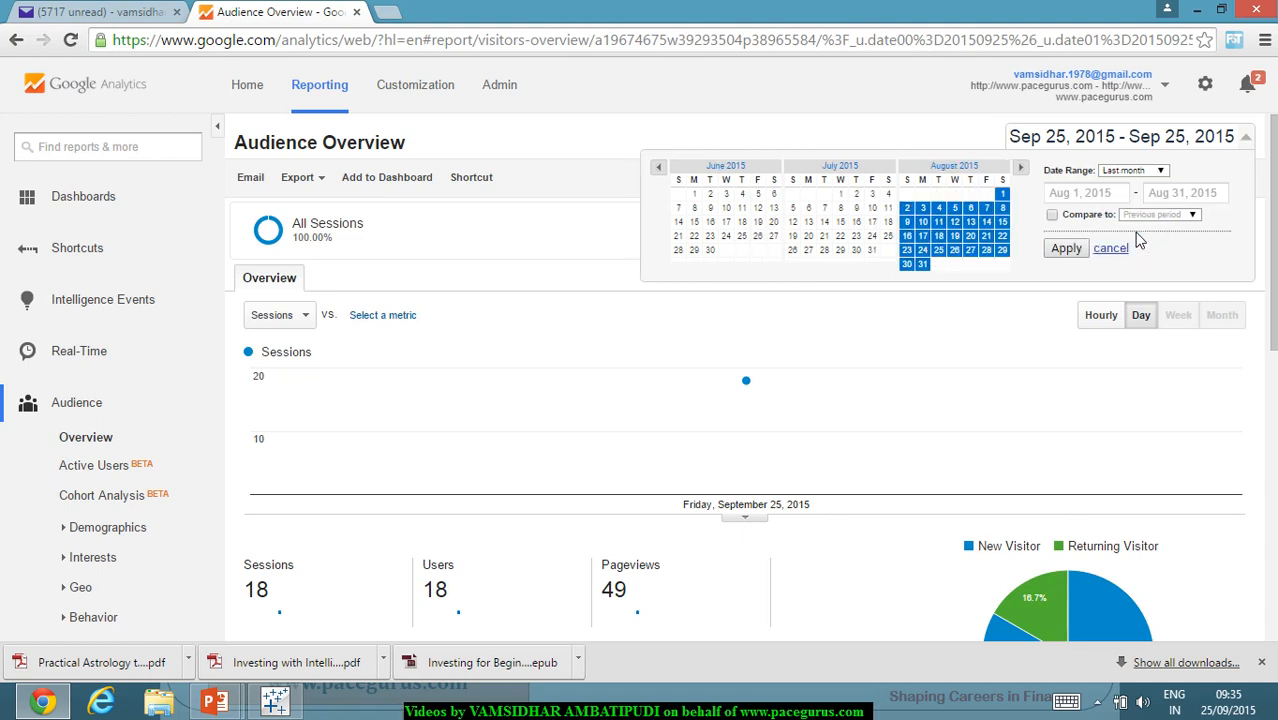
{"action": "left_click", "coordinate": [1068, 249]}
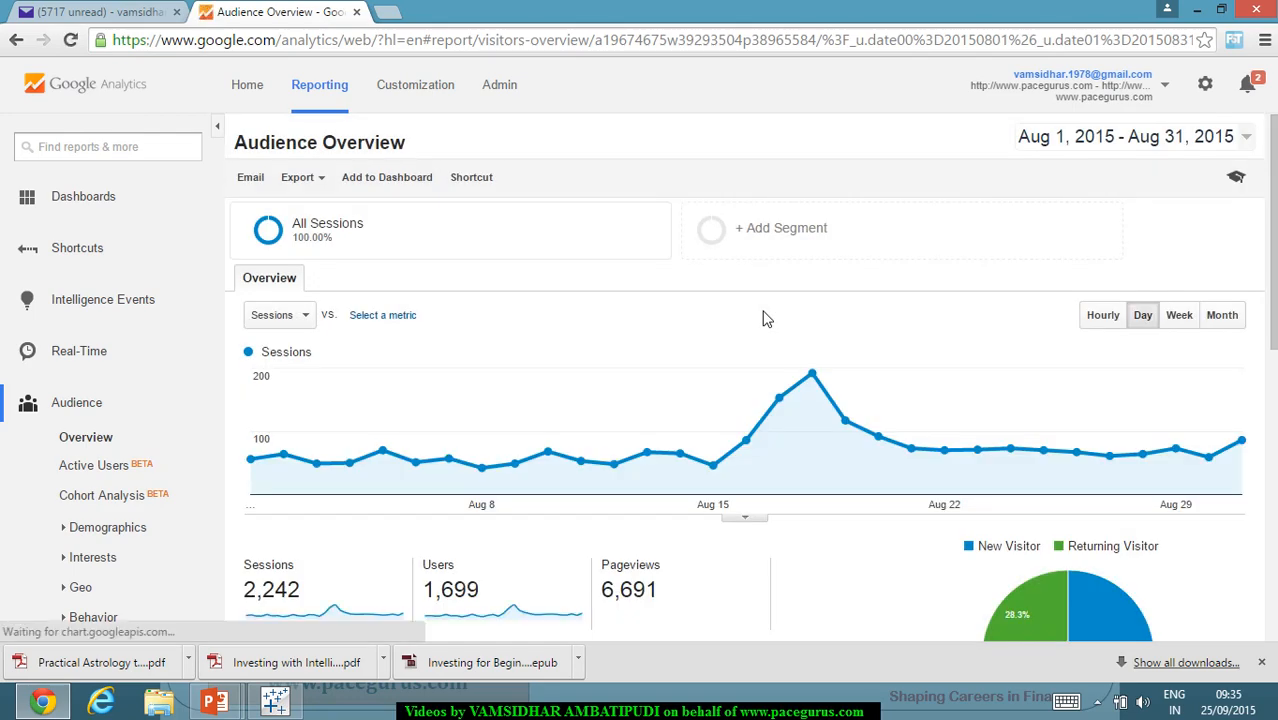
{"action": "scroll", "coordinate": [605, 317], "scroll_direction": "down", "scroll_amount": 4}
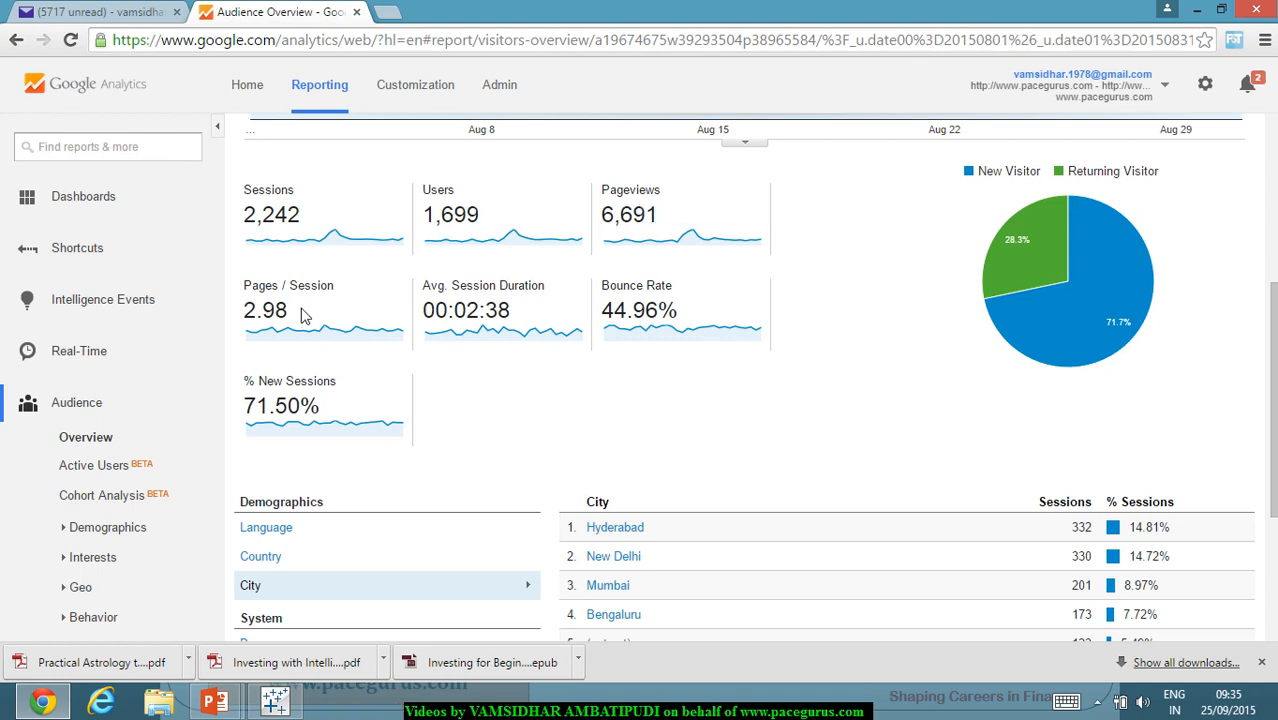
{"action": "left_click_drag", "start_coordinate": [298, 312], "coordinate": [258, 326]}
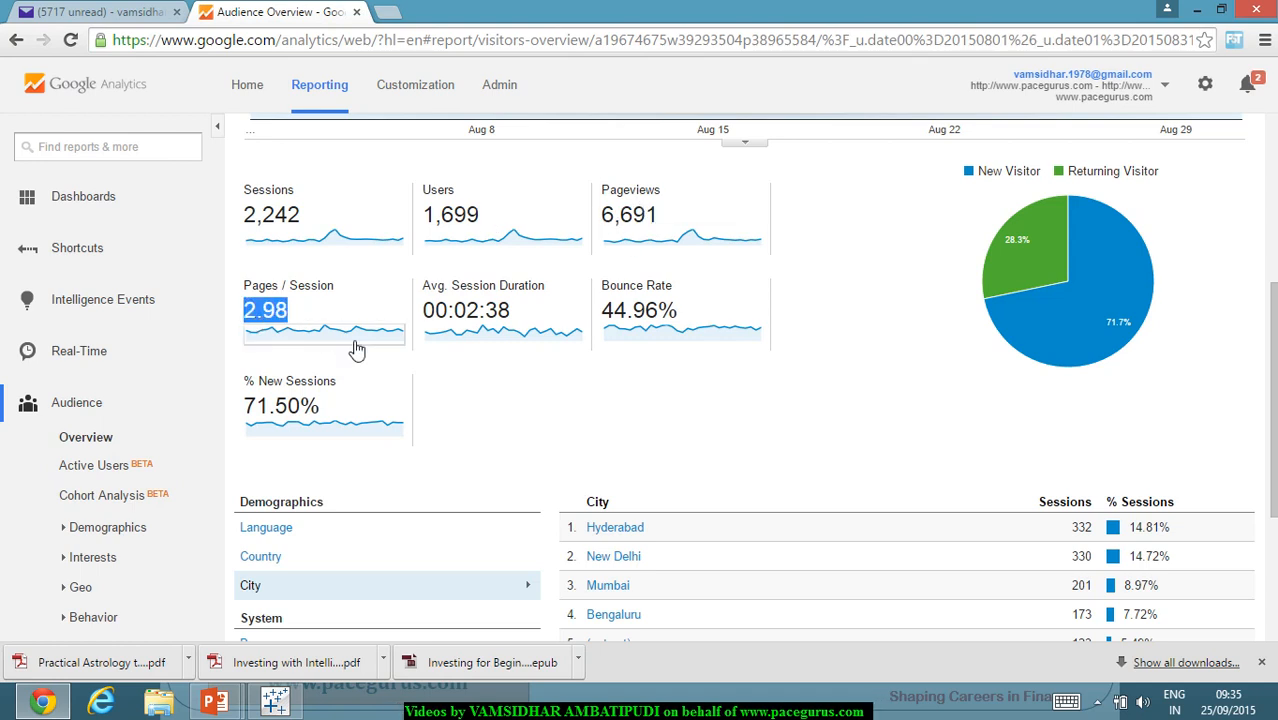
{"action": "scroll", "coordinate": [394, 357], "scroll_direction": "down", "scroll_amount": 2}
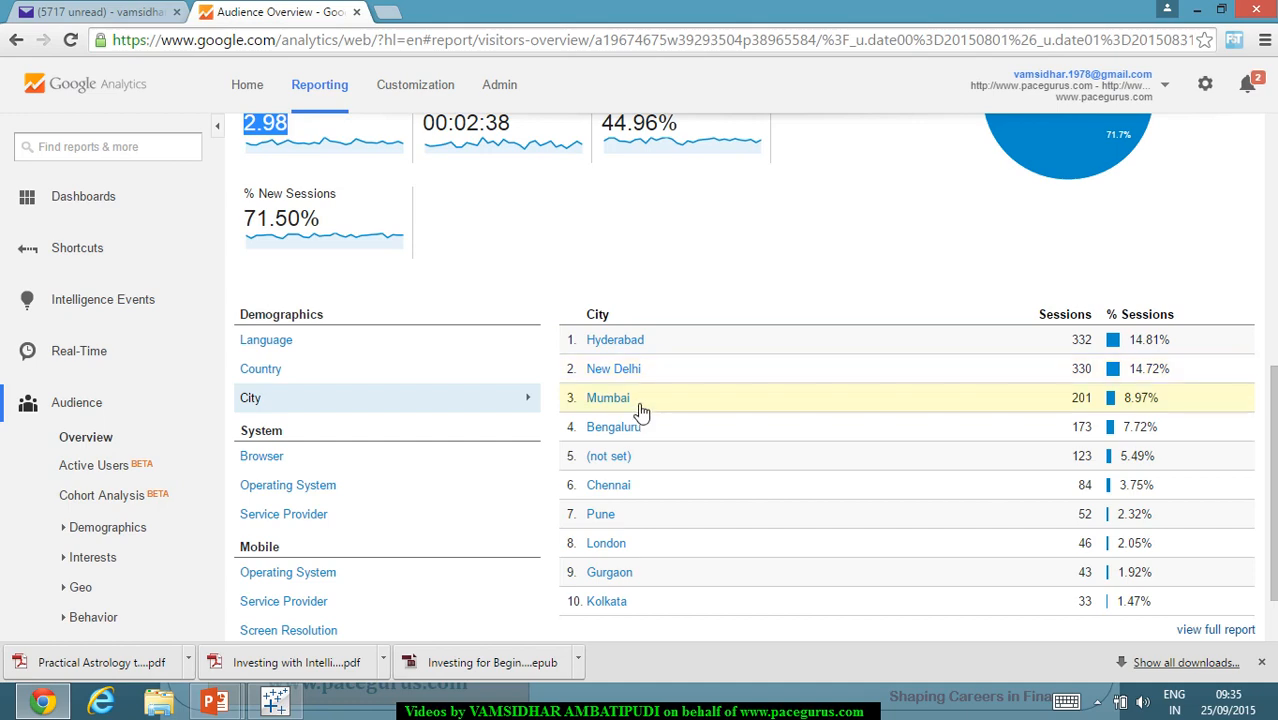
Step: Break August sessions down by country, with India leading at 1,554 sessions
{"action": "left_click", "coordinate": [262, 371]}
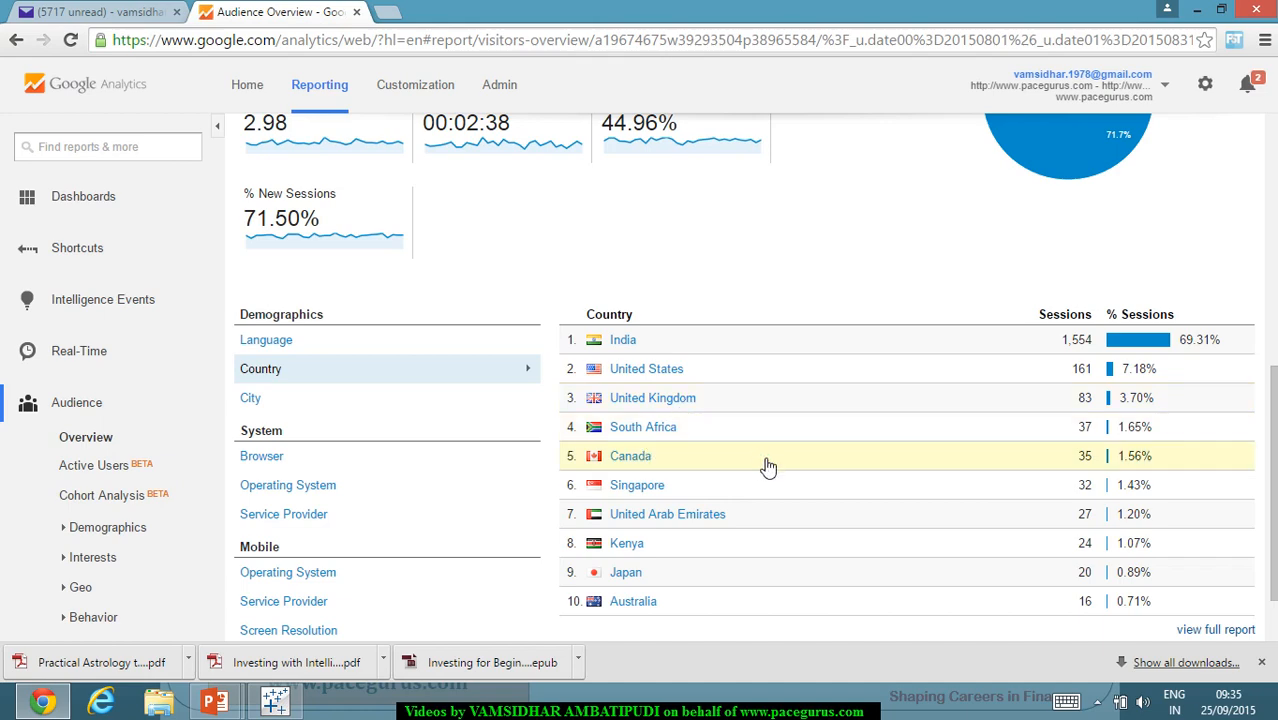
{"action": "scroll", "coordinate": [768, 467], "scroll_direction": "up", "scroll_amount": 4}
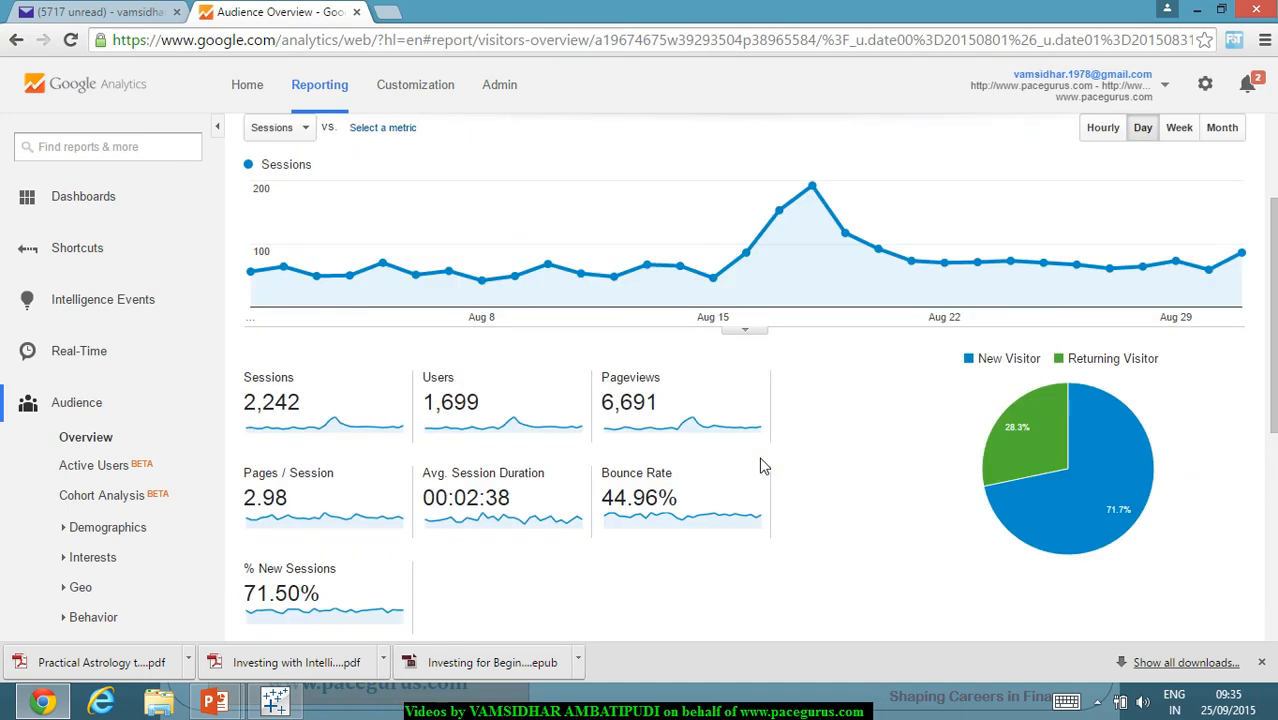
{"action": "scroll", "coordinate": [765, 467], "scroll_direction": "down", "scroll_amount": 1}
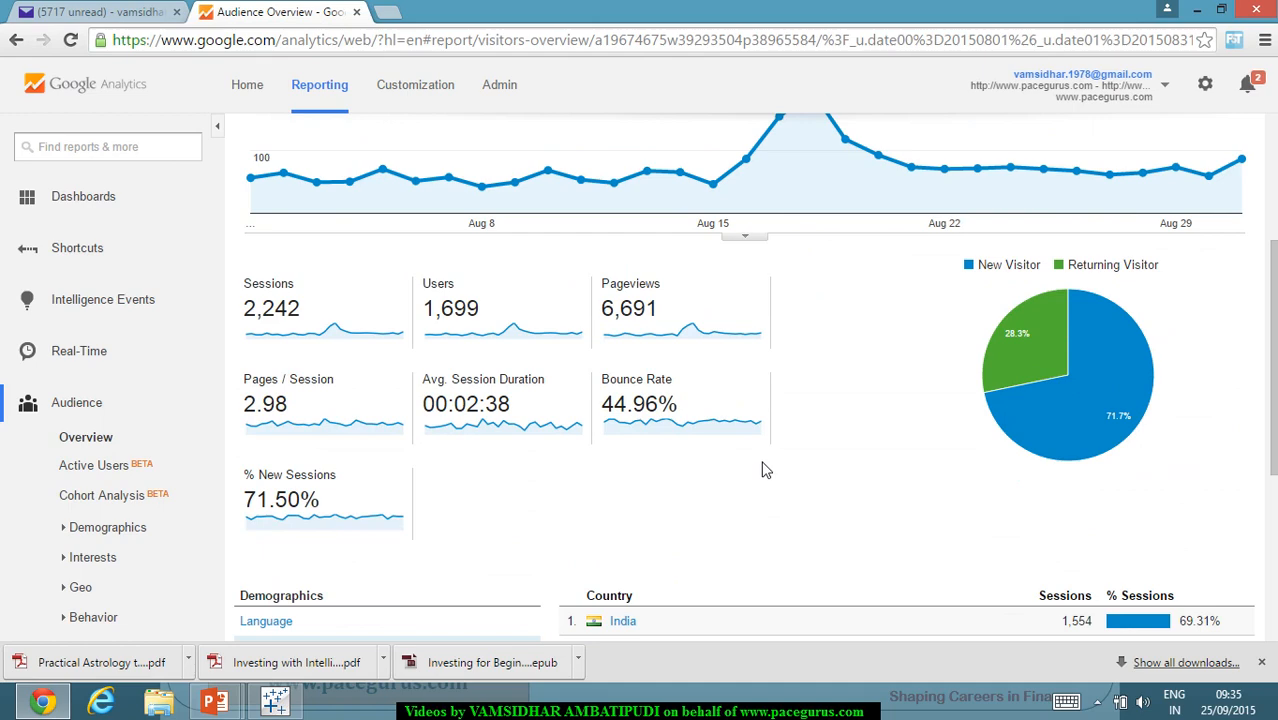
{"action": "scroll", "coordinate": [763, 470], "scroll_direction": "up", "scroll_amount": 3}
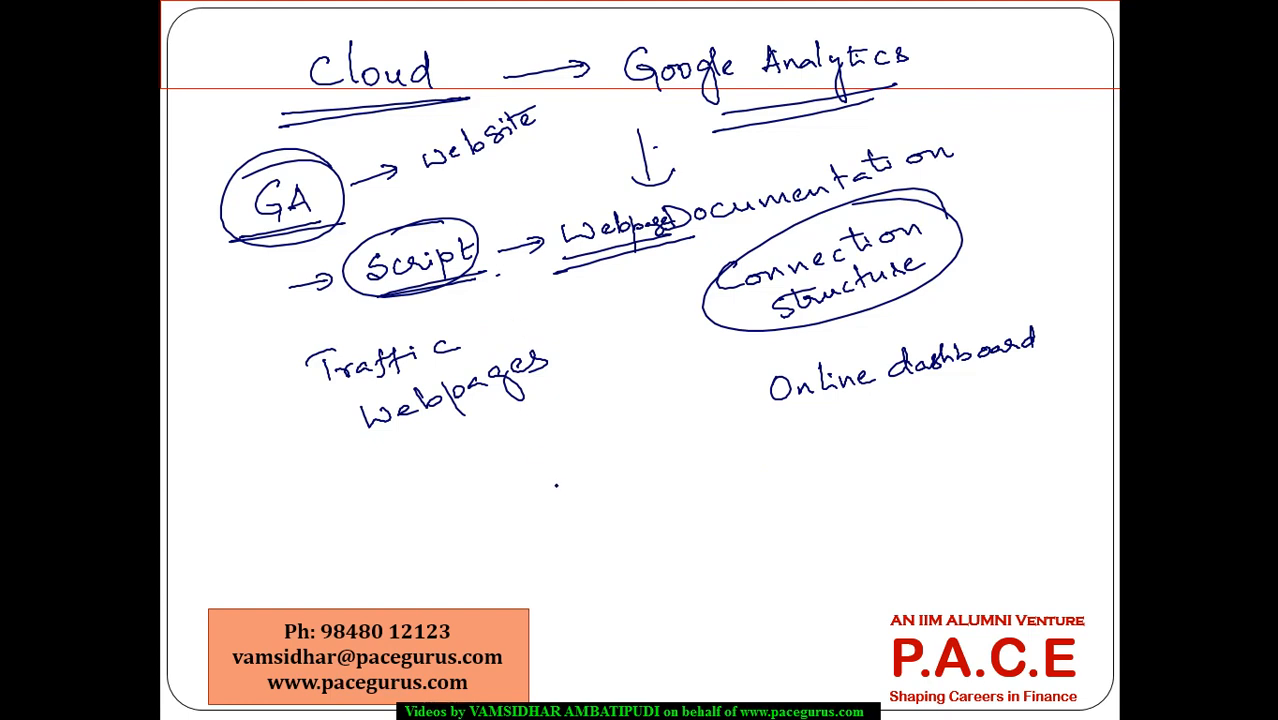
Step: Handwrite 'Build custom Dashboards' and an underlined 'Deeper' on the whiteboard, then return to Tableau
{"action": "mouse_move", "coordinate": [558, 478]}
{"action": "left_mouse_down"}
{"action": "mouse_move", "coordinate": [572, 506]}
{"action": "mouse_move", "coordinate": [616, 500]}
{"action": "mouse_move", "coordinate": [648, 480]}
{"action": "mouse_move", "coordinate": [648, 456]}
{"action": "left_mouse_up"}
{"action": "mouse_move", "coordinate": [622, 508]}
{"action": "left_mouse_down"}
{"action": "mouse_move", "coordinate": [616, 520]}
{"action": "mouse_move", "coordinate": [644, 516]}
{"action": "left_mouse_up"}
{"action": "left_click_drag", "start_coordinate": [648, 508], "coordinate": [810, 454]}
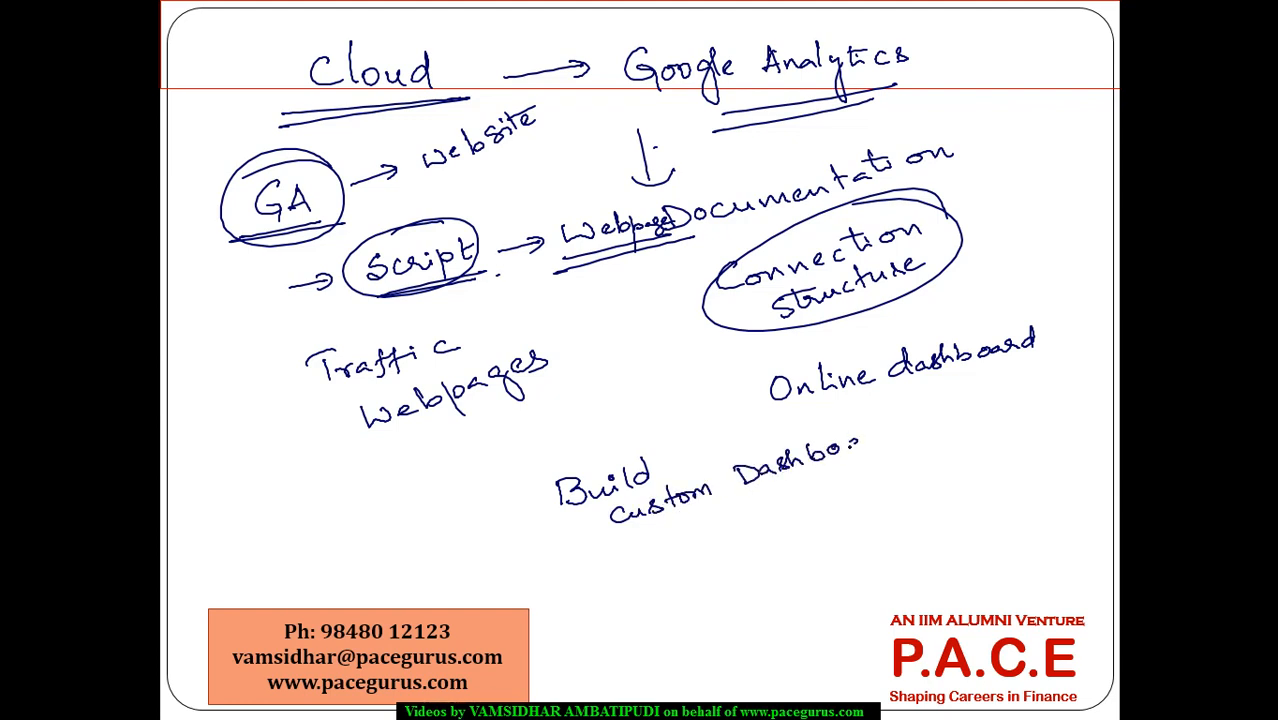
{"action": "mouse_move", "coordinate": [892, 434]}
{"action": "left_mouse_down"}
{"action": "mouse_move", "coordinate": [898, 410]}
{"action": "mouse_move", "coordinate": [916, 434]}
{"action": "left_mouse_up"}
{"action": "left_click_drag", "start_coordinate": [626, 550], "coordinate": [627, 572]}
{"action": "mouse_move", "coordinate": [627, 549]}
{"action": "left_mouse_down"}
{"action": "mouse_move", "coordinate": [628, 572]}
{"action": "mouse_move", "coordinate": [682, 556]}
{"action": "left_mouse_up"}
{"action": "left_click_drag", "start_coordinate": [684, 560], "coordinate": [724, 546]}
{"action": "left_click_drag", "start_coordinate": [644, 590], "coordinate": [742, 556]}
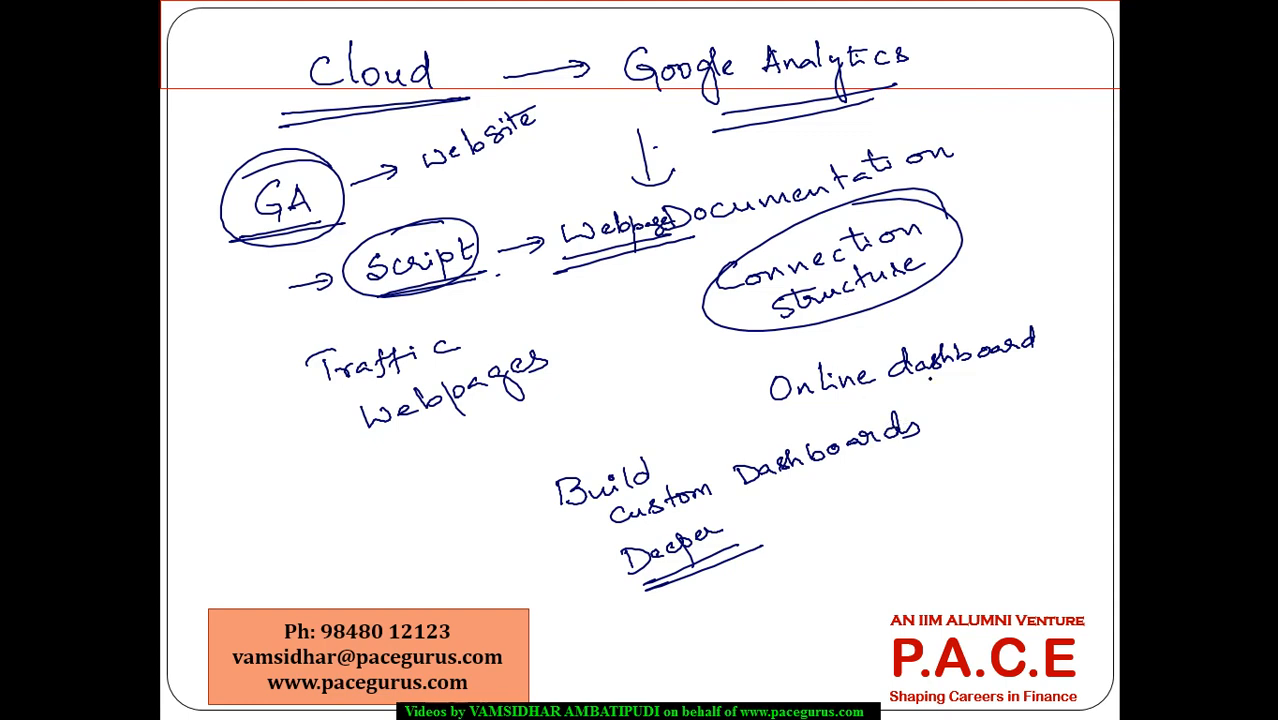
{"action": "key", "text": "alt+Tab"}
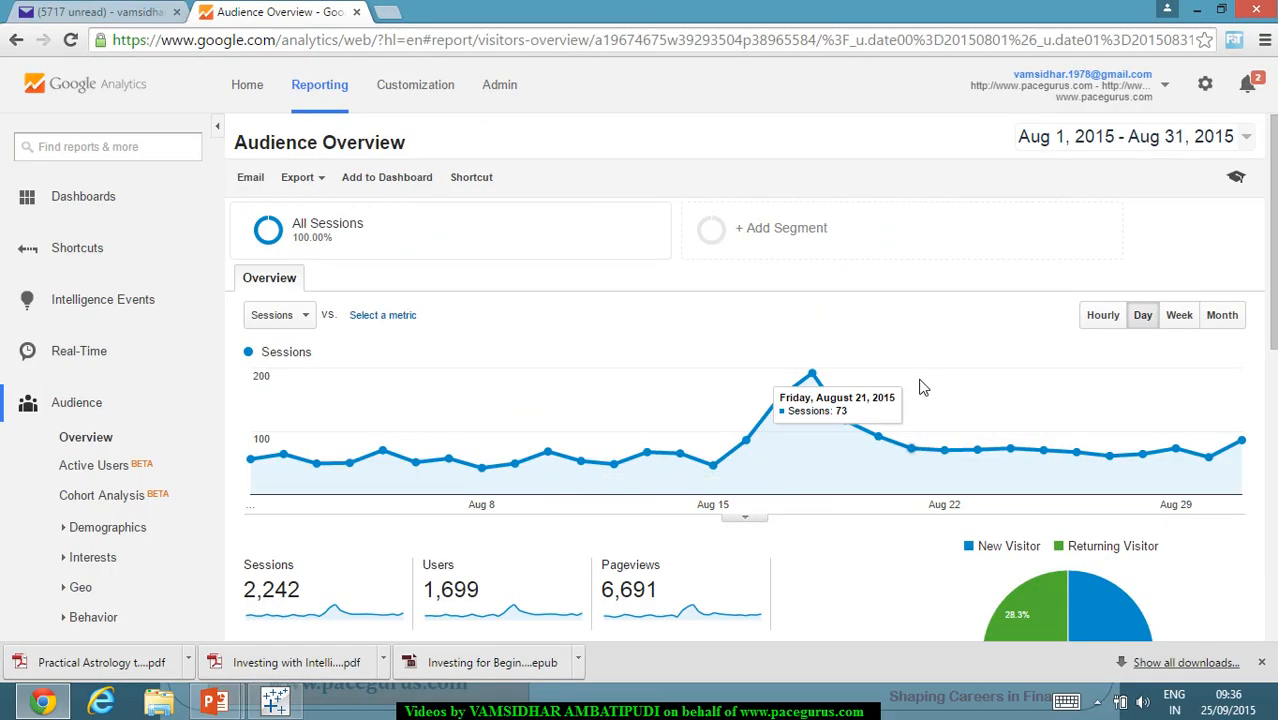
{"action": "key", "text": "alt+Tab"}
{"action": "key", "text": "alt+Tab"}
{"action": "key", "text": "alt+Tab"}
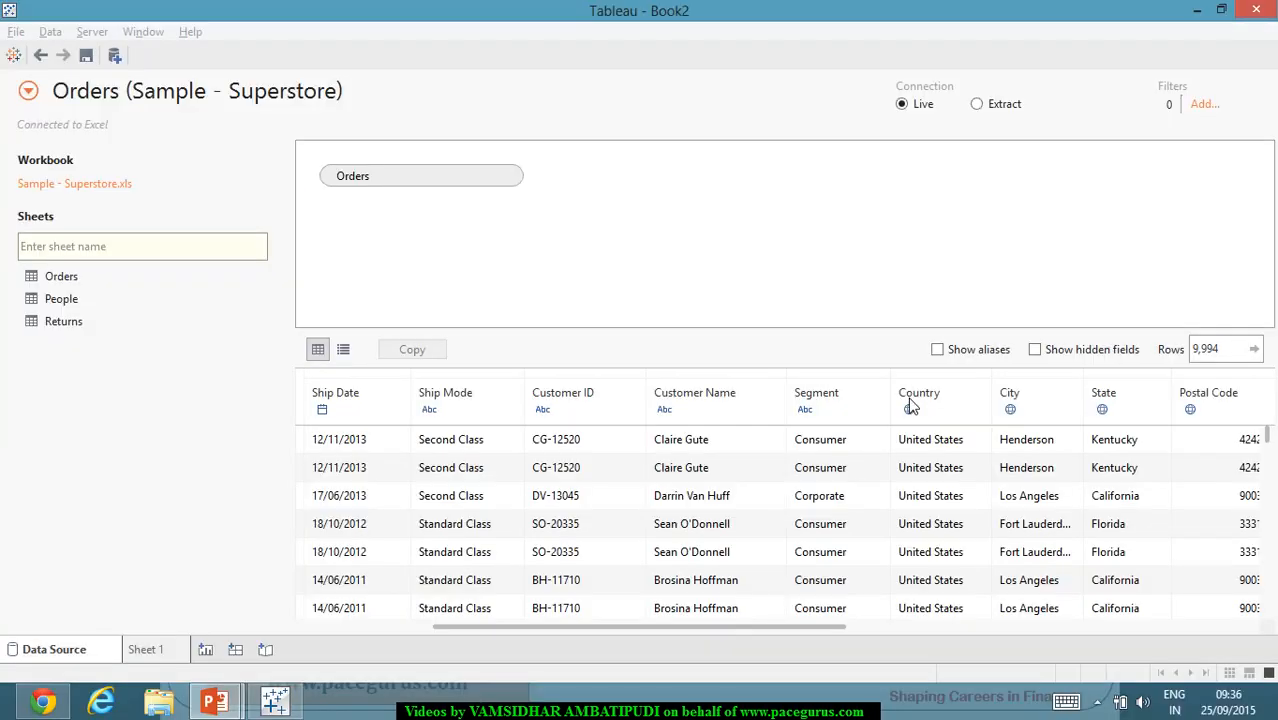
Step: Start a new data source from the Data menu to reach the server connectors
{"action": "left_click", "coordinate": [15, 33]}
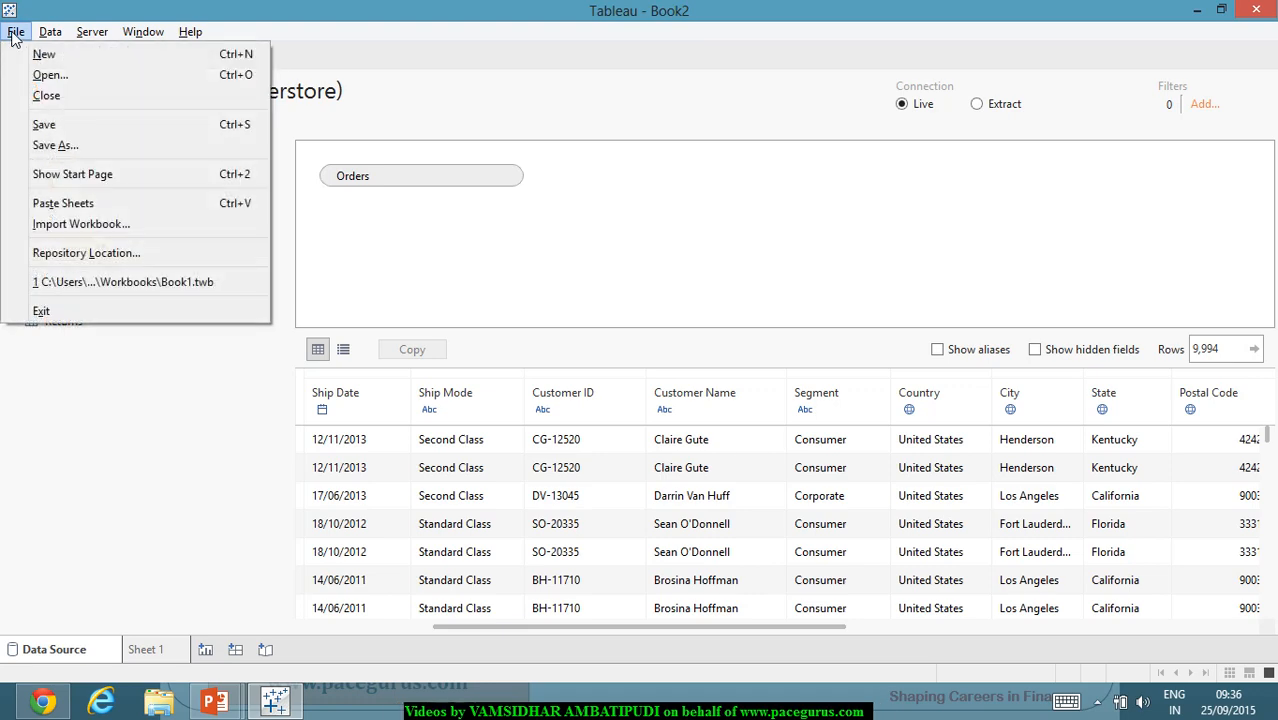
{"action": "mouse_move", "coordinate": [48, 32]}
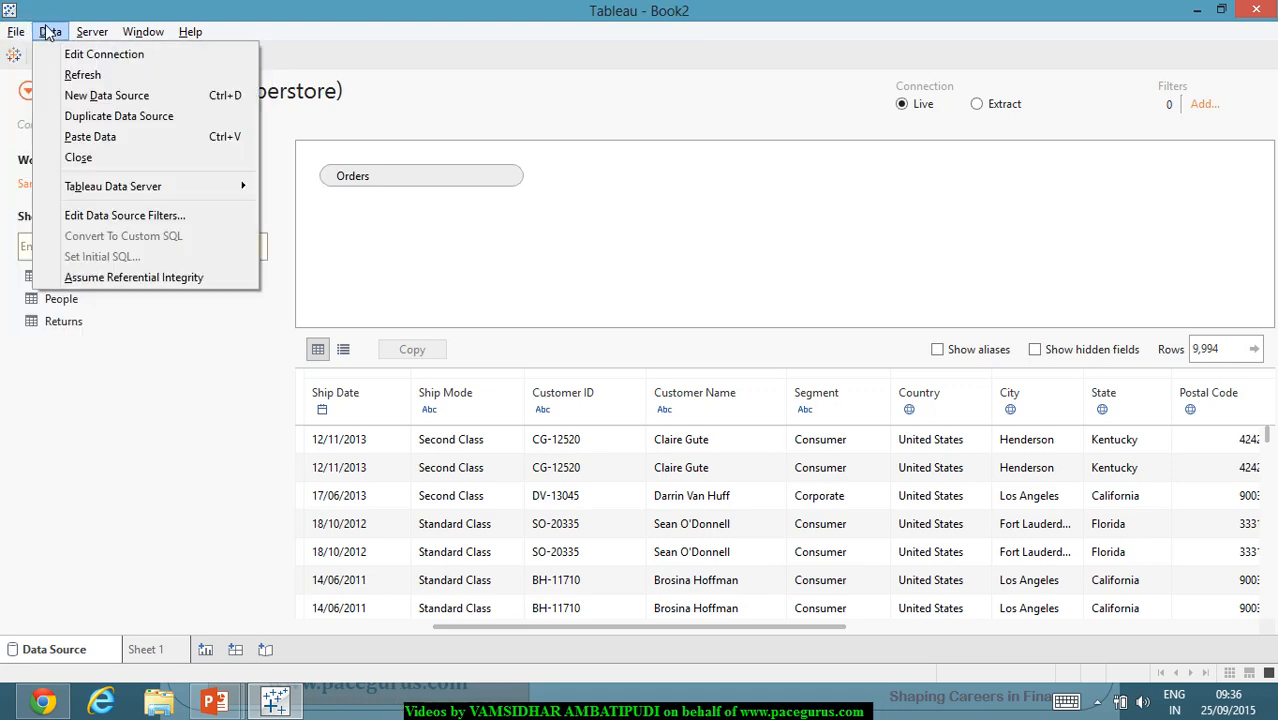
{"action": "left_click", "coordinate": [100, 96]}
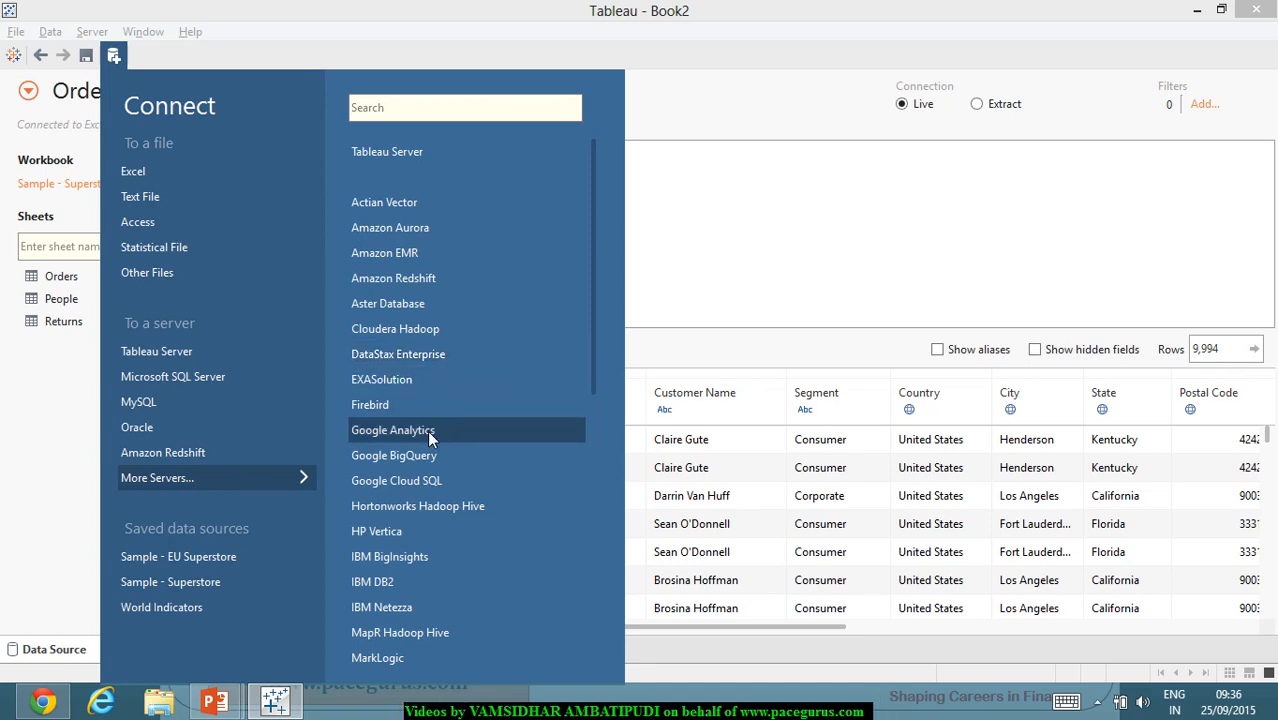
Step: Connect to Google Analytics, signing in with the Google account email and password and allowing access
{"action": "left_click", "coordinate": [456, 429]}
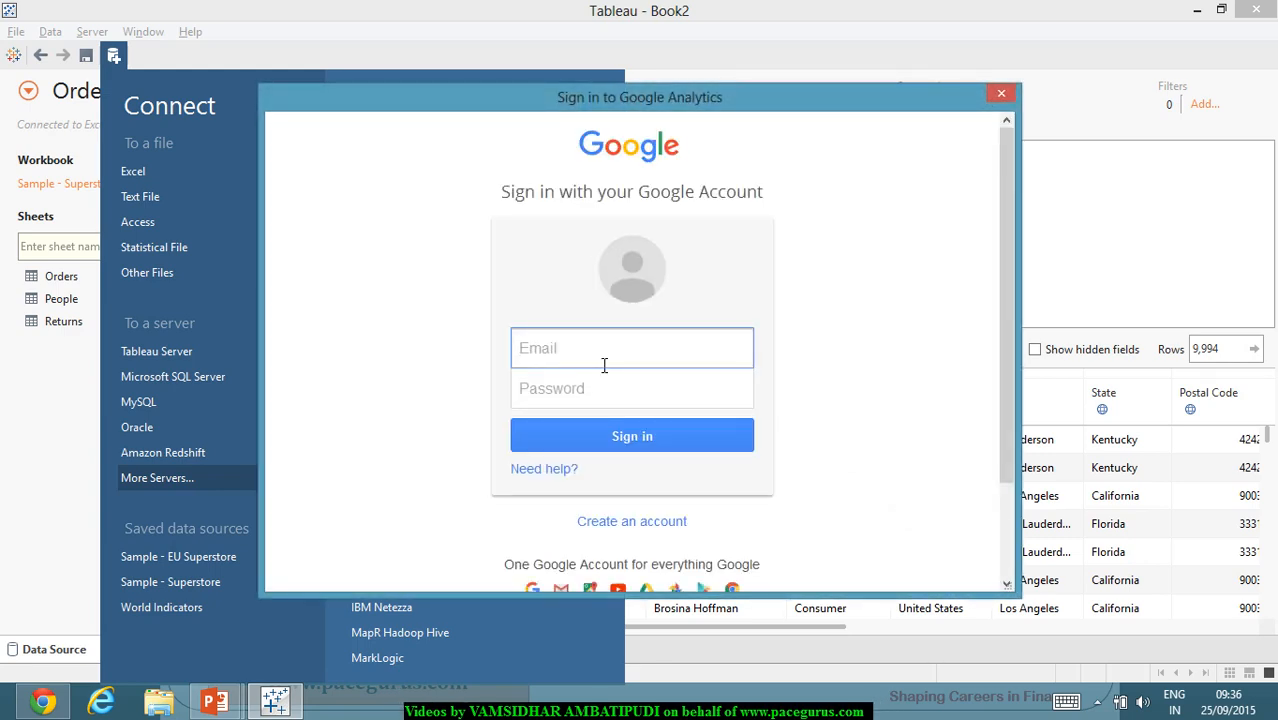
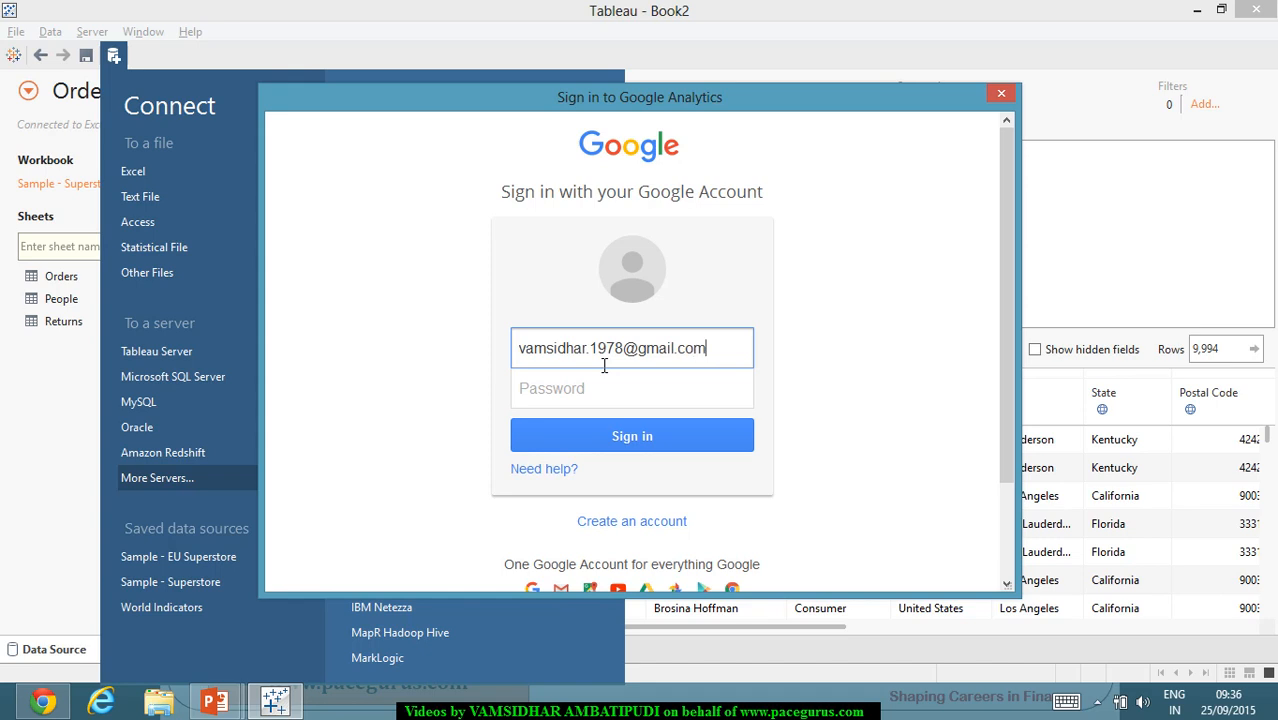
{"action": "key", "text": "Tab"}
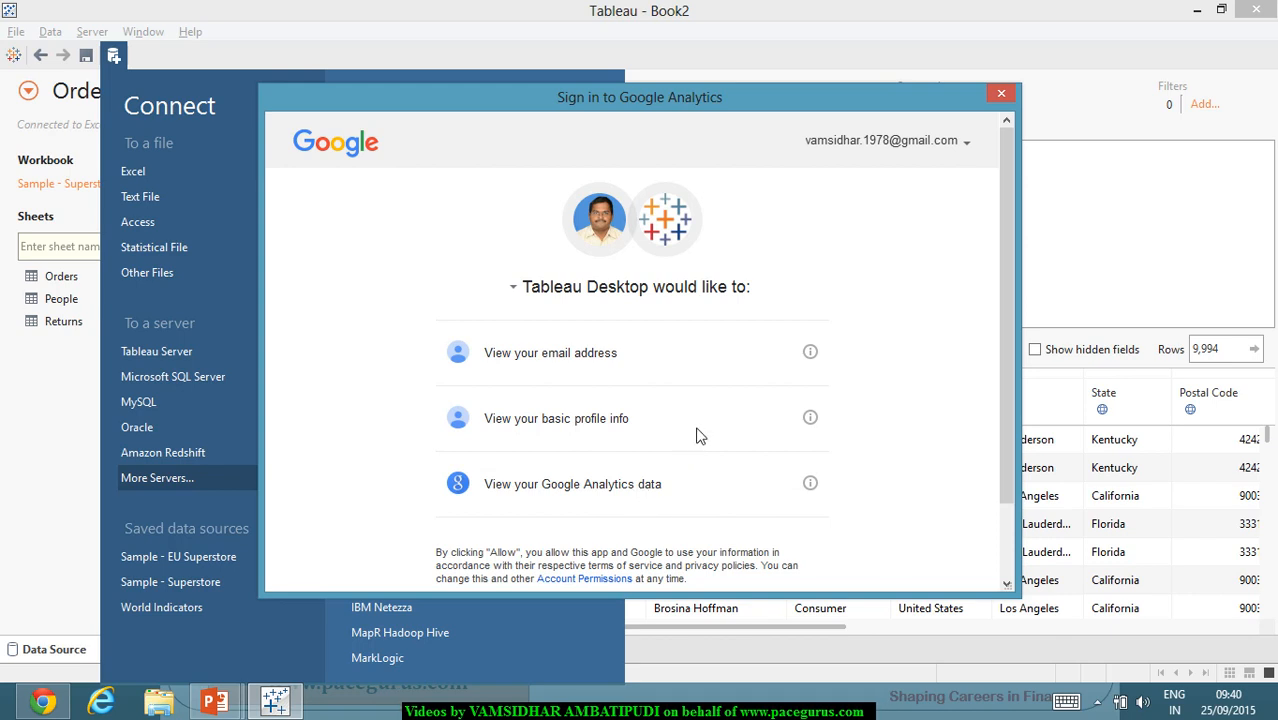
{"action": "scroll", "coordinate": [706, 440], "scroll_direction": "down", "scroll_amount": 1}
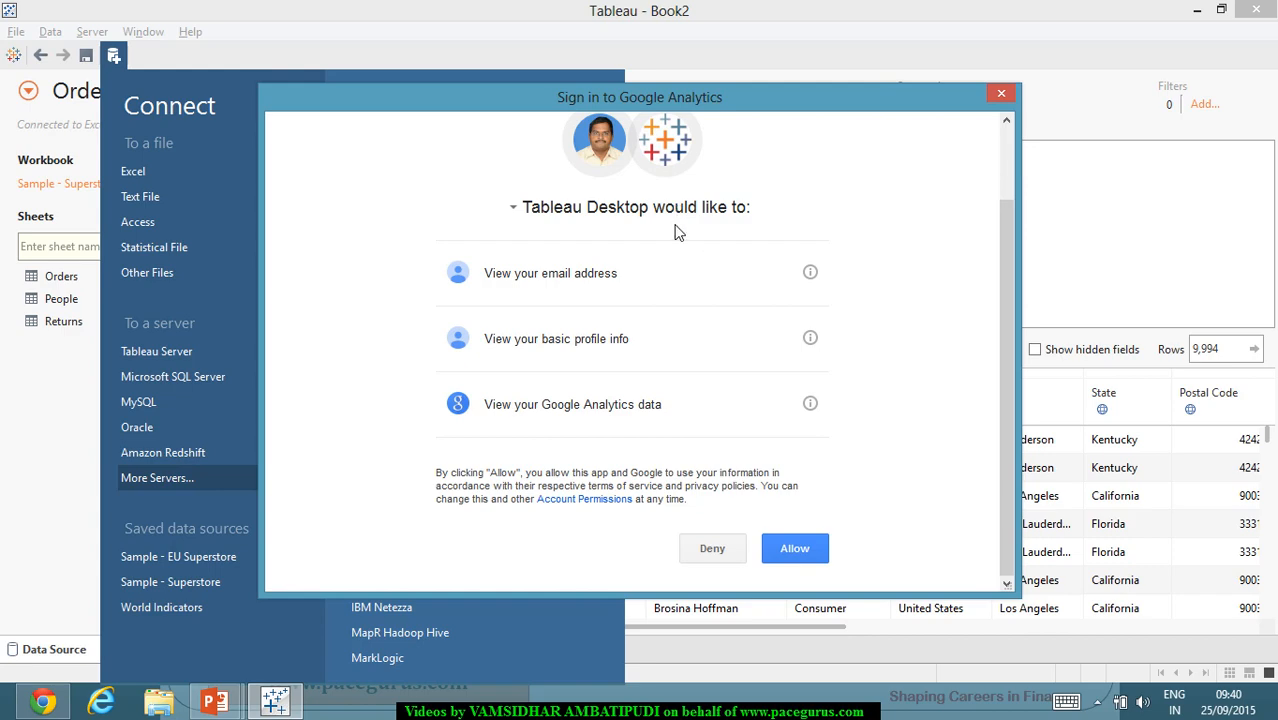
{"action": "left_click", "coordinate": [797, 554]}
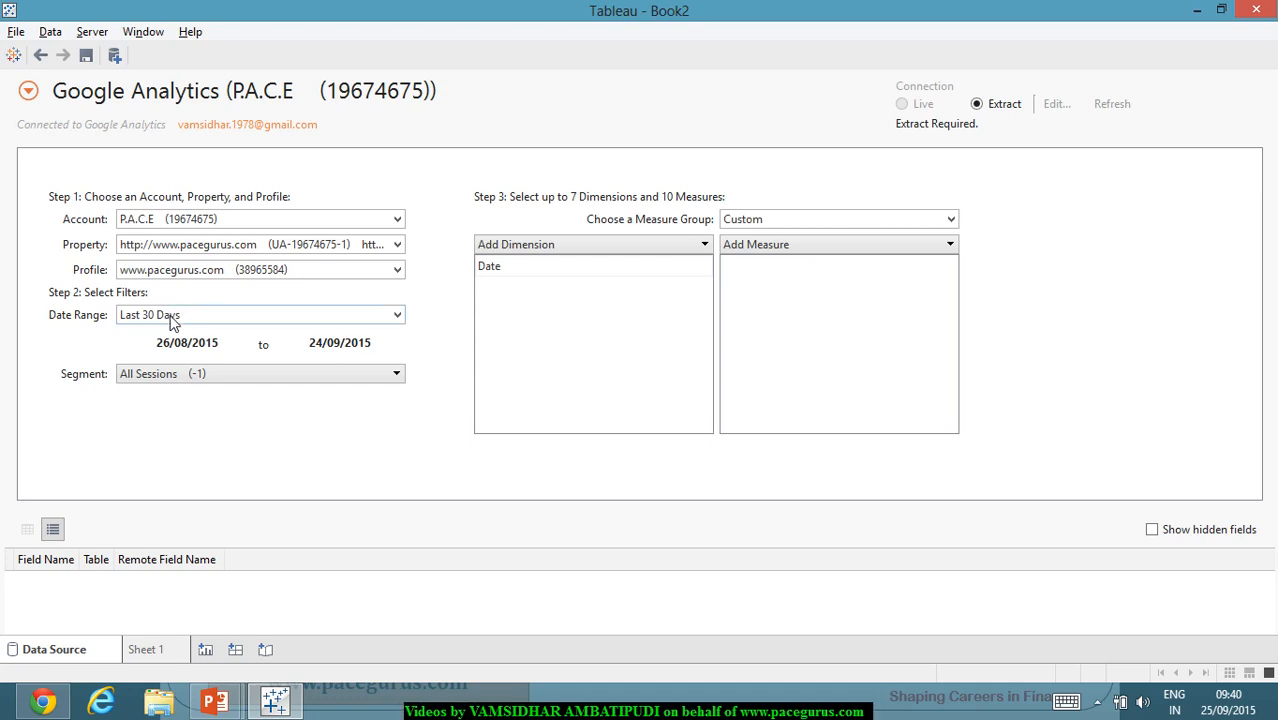
Step: Set the date range to Fixed Start (26/08/2015–24/09/2015), keeping the All Sessions segment
{"action": "left_click", "coordinate": [241, 321]}
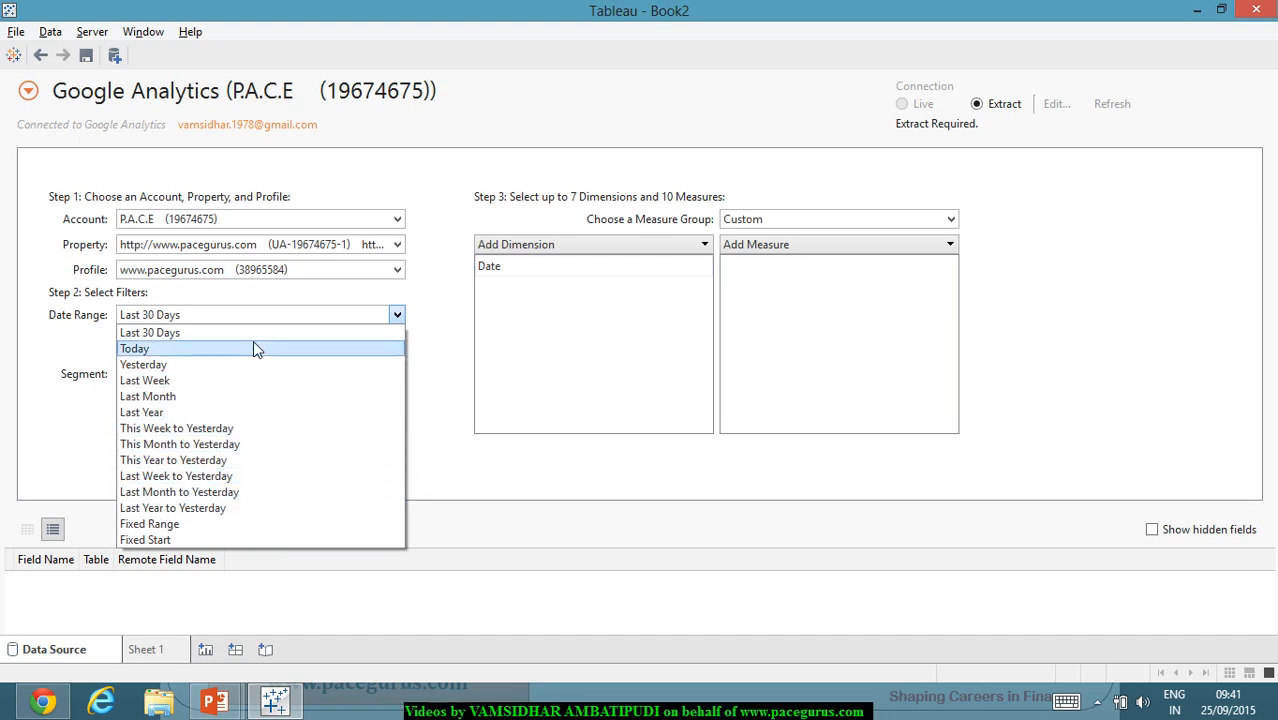
{"action": "left_click", "coordinate": [265, 540]}
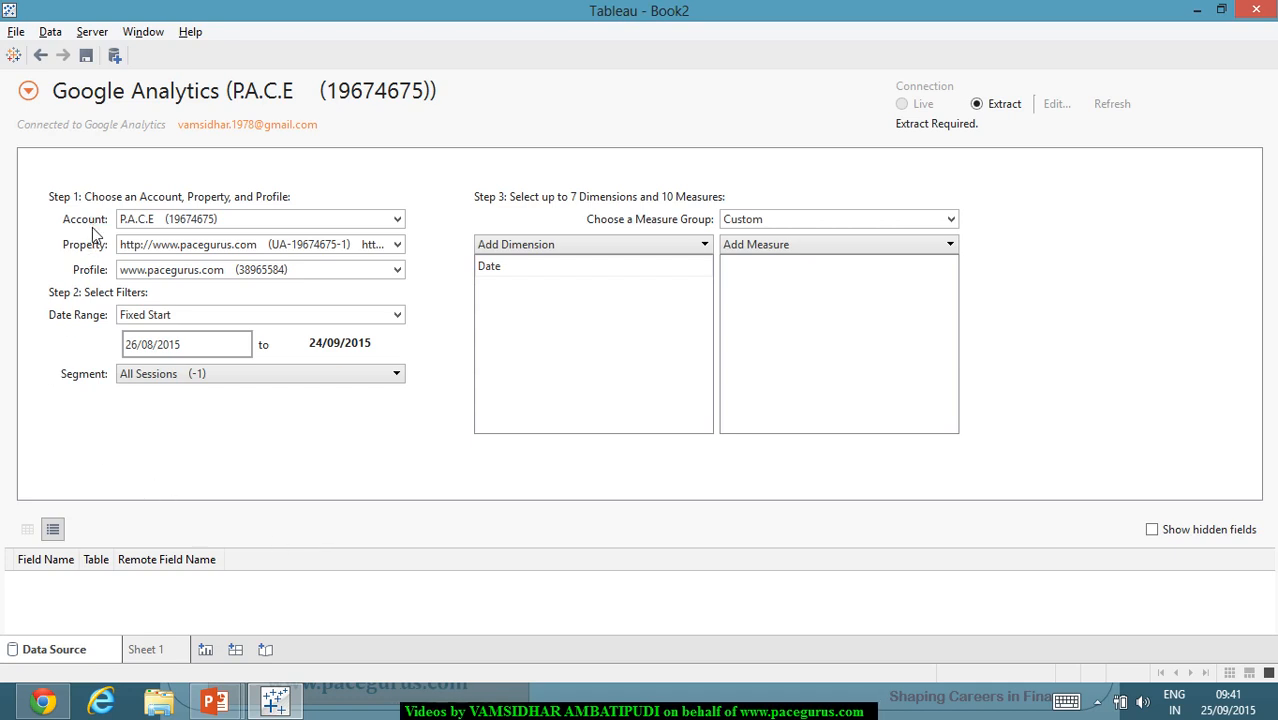
{"action": "left_click", "coordinate": [343, 378]}
{"action": "left_click", "coordinate": [342, 377]}
Step: Add Source from the Acquisition category as a dimension
{"action": "left_click", "coordinate": [686, 248]}
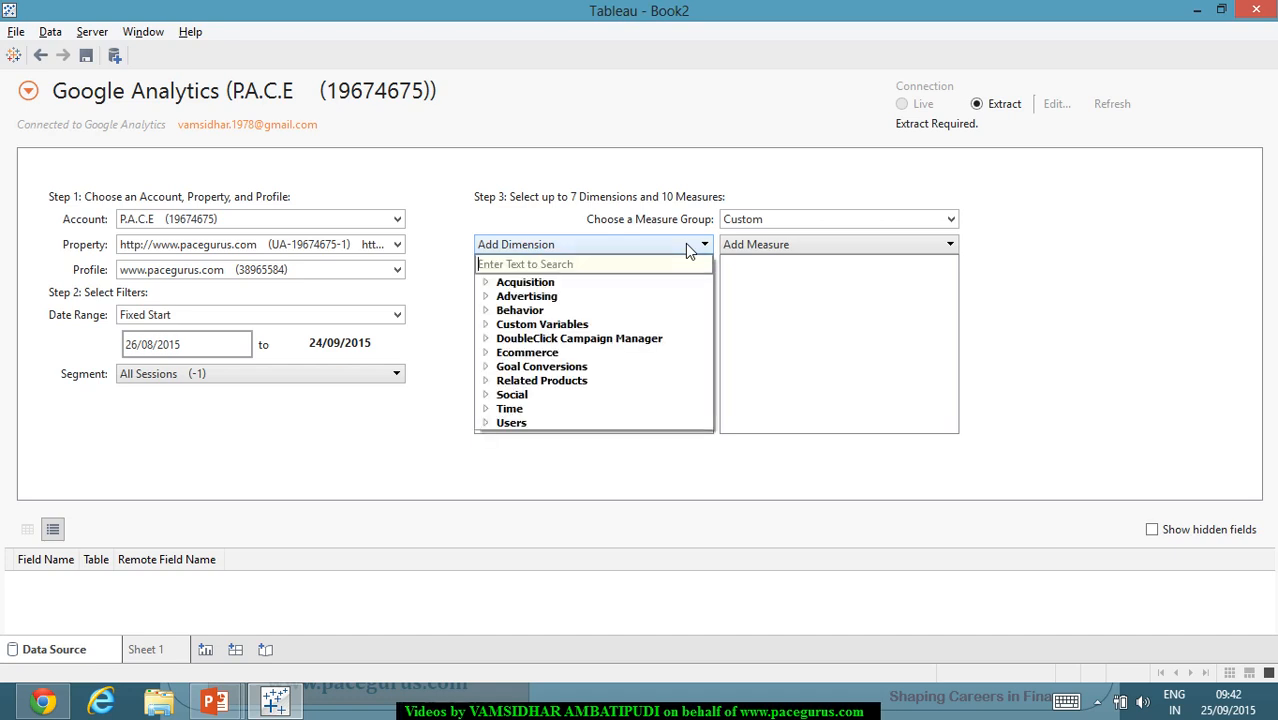
{"action": "left_click", "coordinate": [488, 285]}
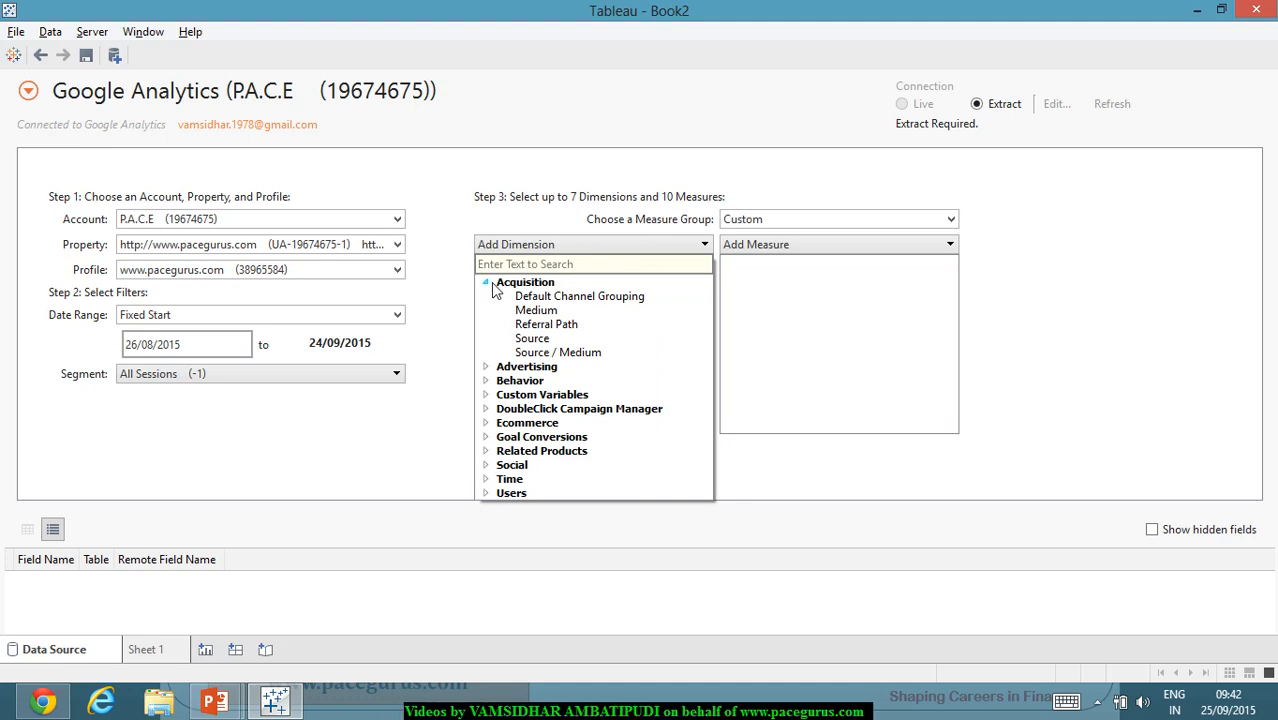
{"action": "left_click", "coordinate": [530, 341]}
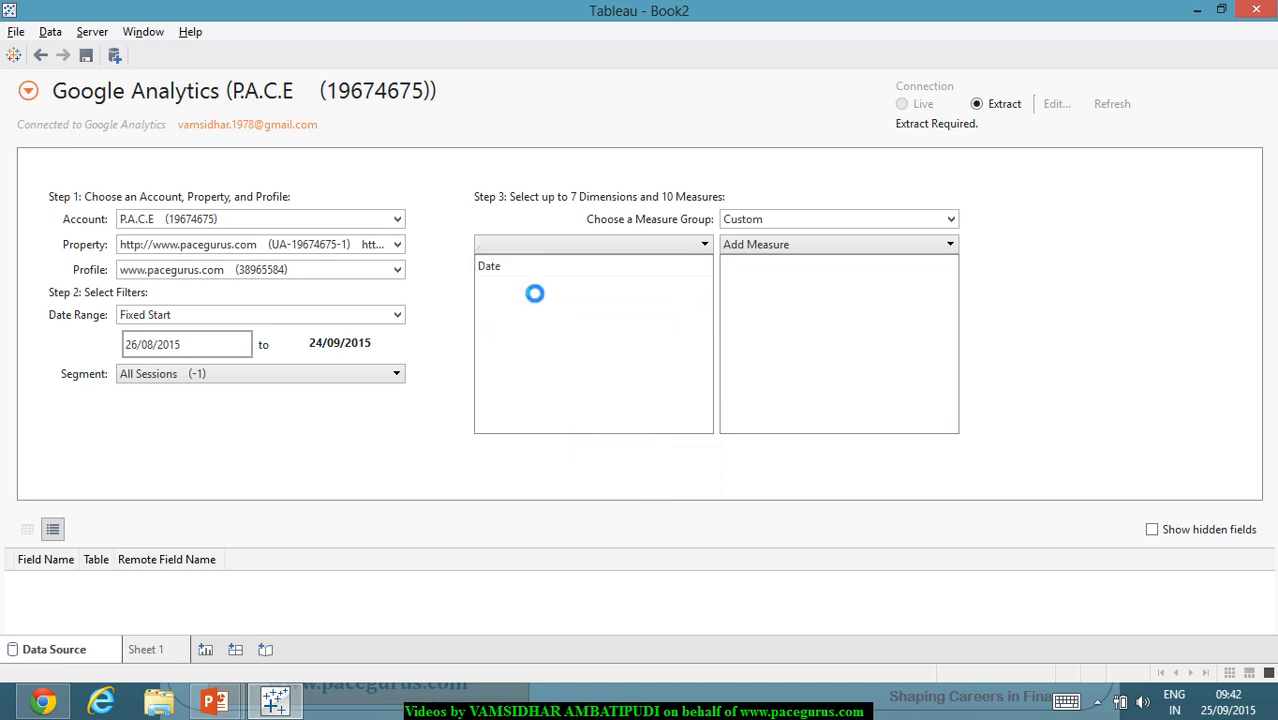
Step: Add Landing Page from the Behavior category as a dimension
{"action": "left_click", "coordinate": [547, 247]}
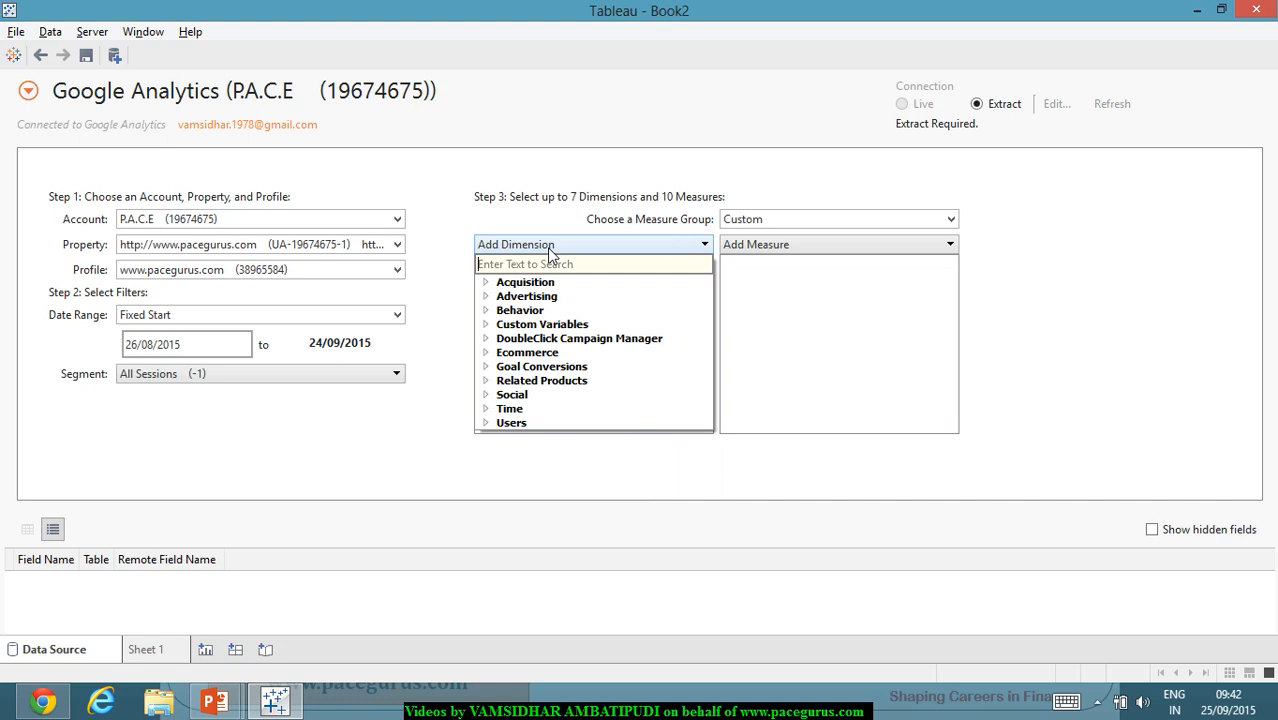
{"action": "left_click", "coordinate": [487, 298]}
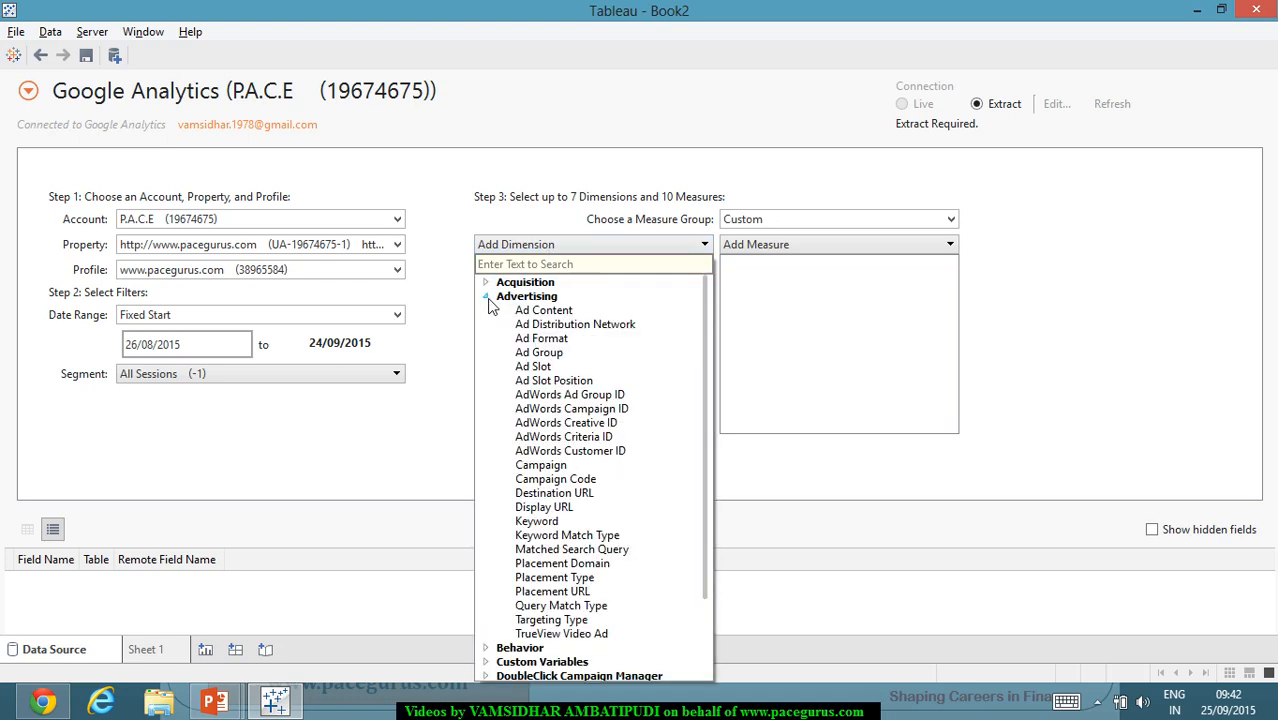
{"action": "left_click", "coordinate": [487, 297]}
{"action": "left_click", "coordinate": [487, 311]}
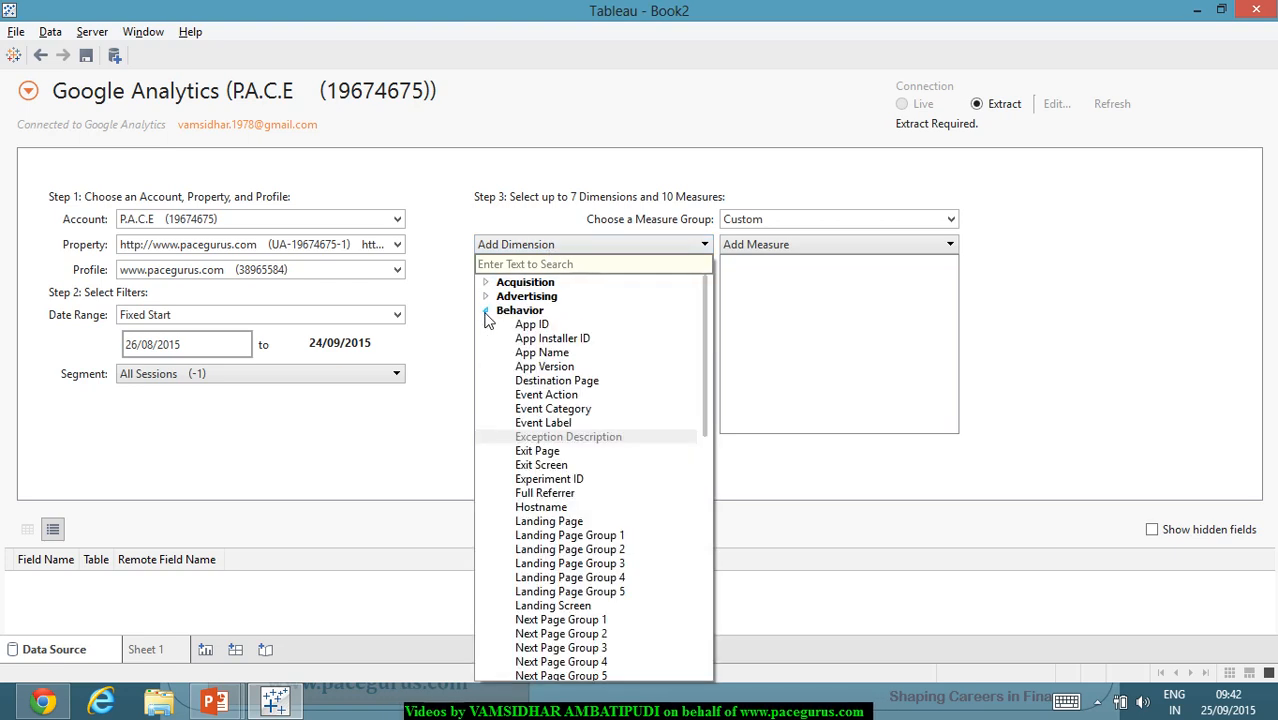
{"action": "scroll", "coordinate": [594, 371], "scroll_direction": "down", "scroll_amount": 1}
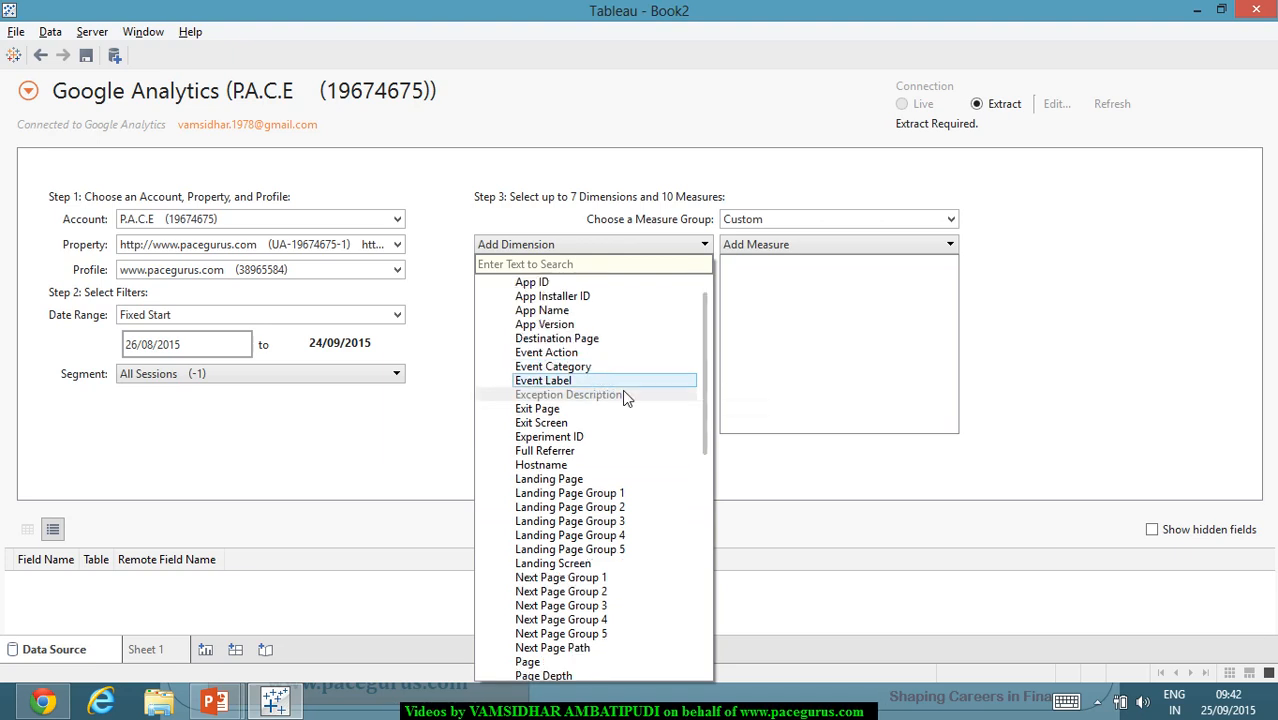
{"action": "left_click", "coordinate": [590, 481]}
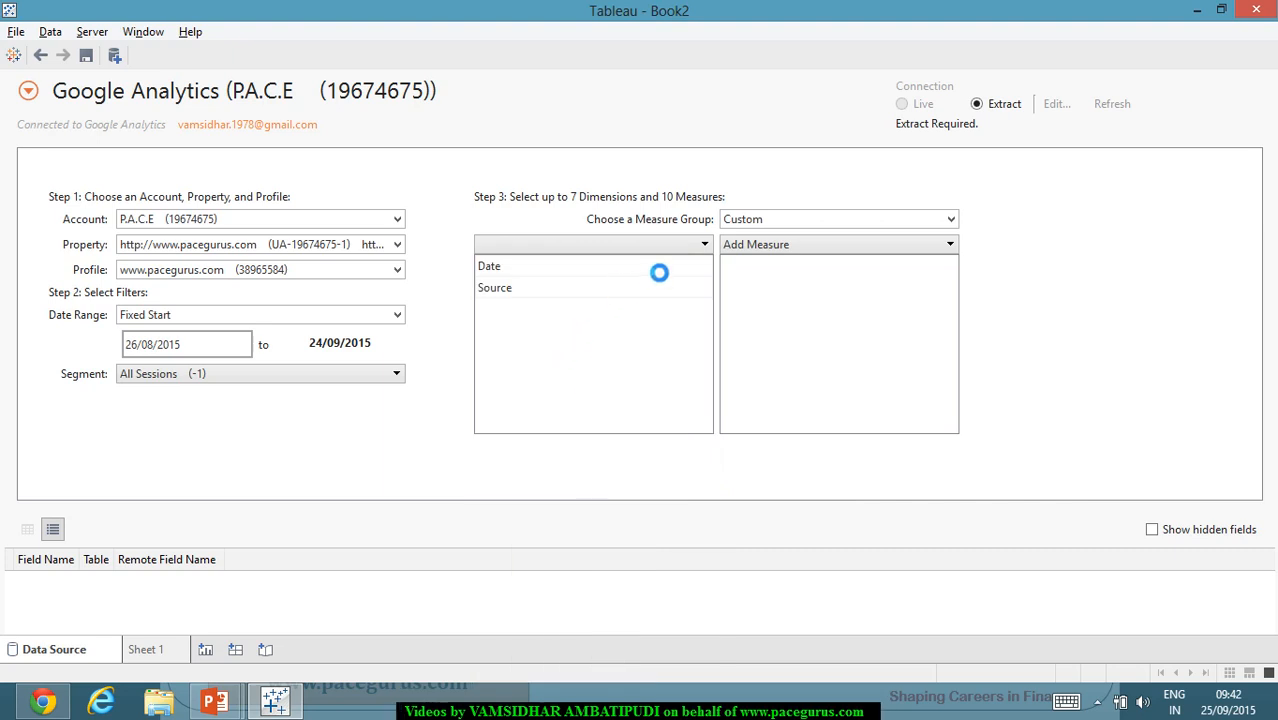
Step: Browse the dimension categories down to Users and add City as a dimension
{"action": "left_click", "coordinate": [651, 246]}
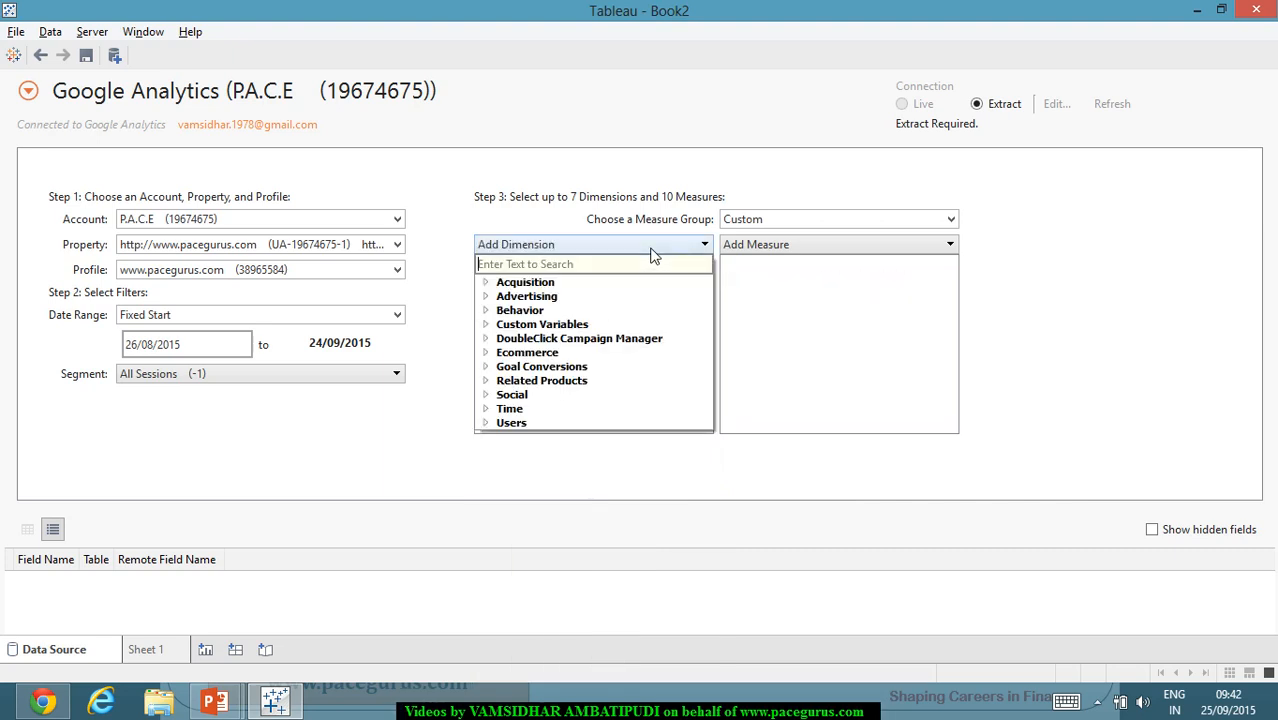
{"action": "left_click", "coordinate": [487, 312]}
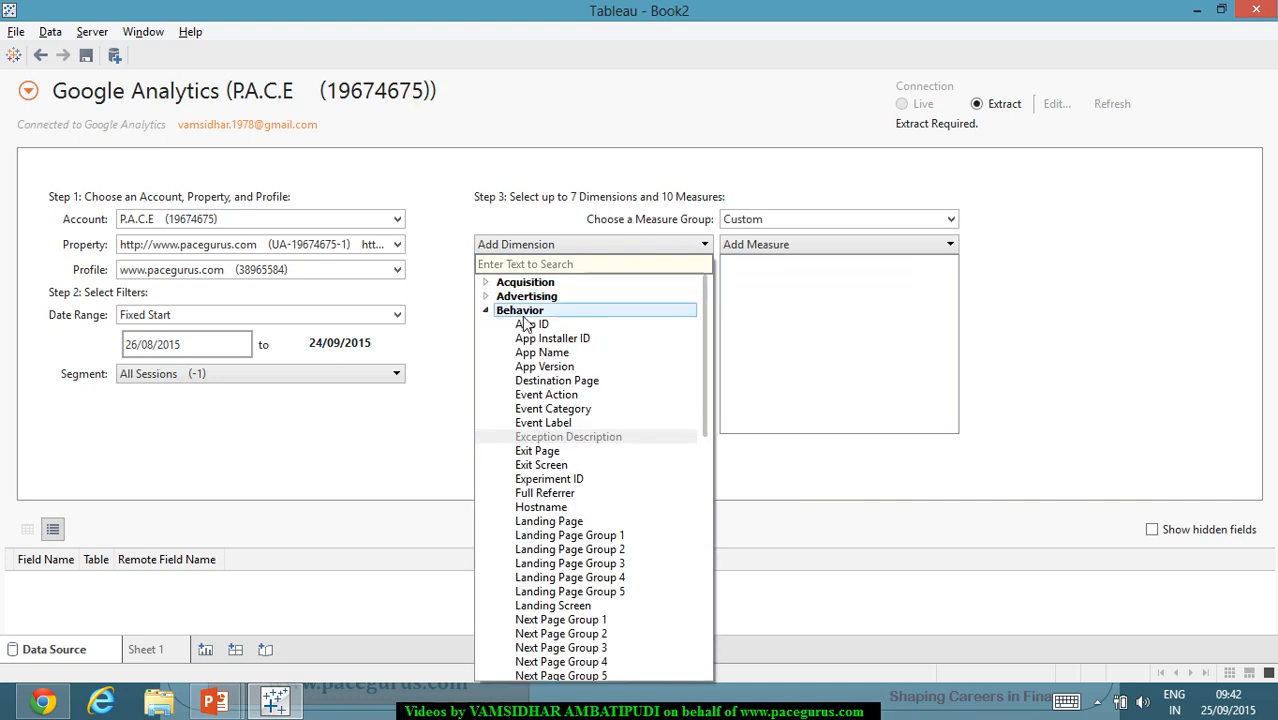
{"action": "scroll", "coordinate": [575, 437], "scroll_direction": "down", "scroll_amount": 4}
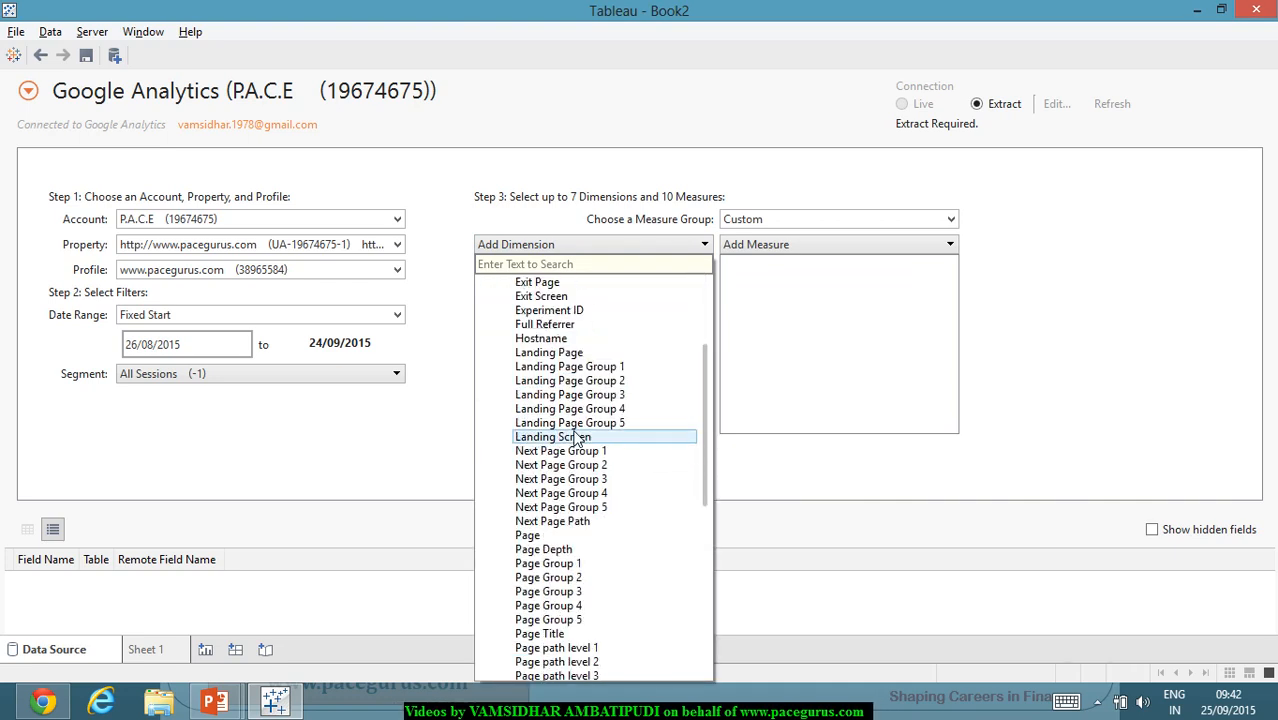
{"action": "scroll", "coordinate": [578, 440], "scroll_direction": "down", "scroll_amount": 2}
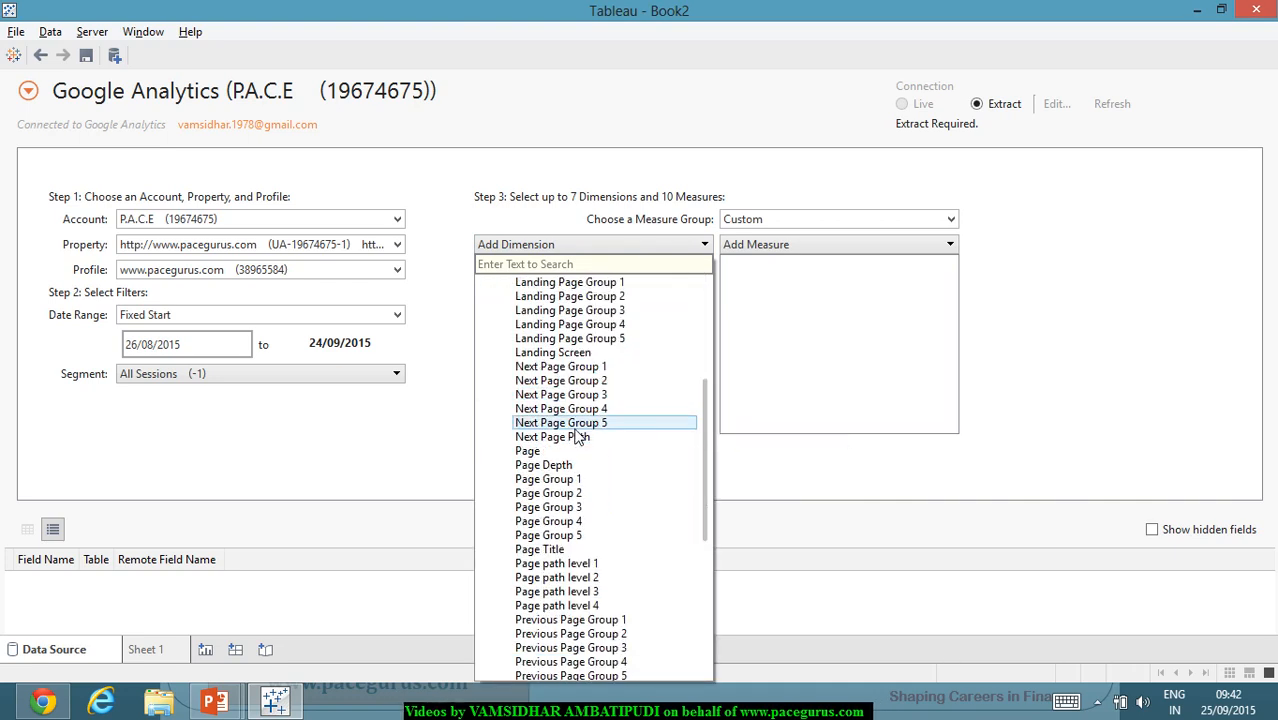
{"action": "scroll", "coordinate": [578, 437], "scroll_direction": "down", "scroll_amount": 4}
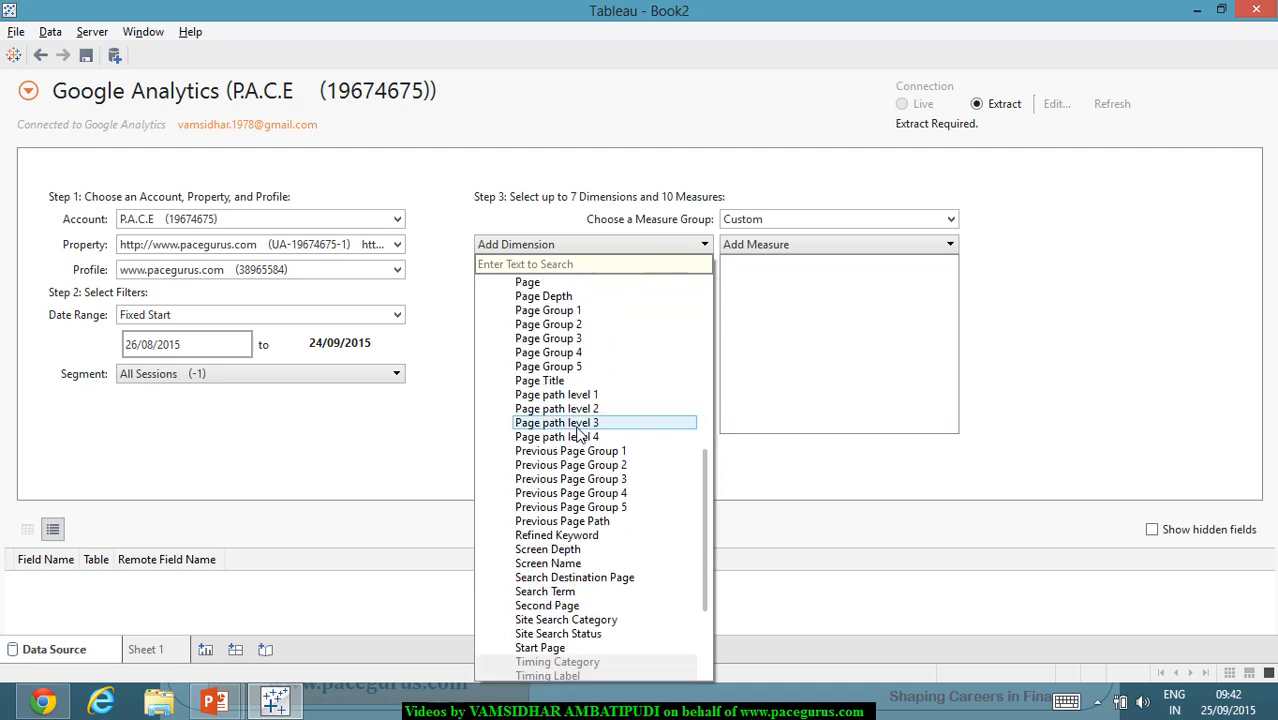
{"action": "scroll", "coordinate": [578, 437], "scroll_direction": "down", "scroll_amount": 1}
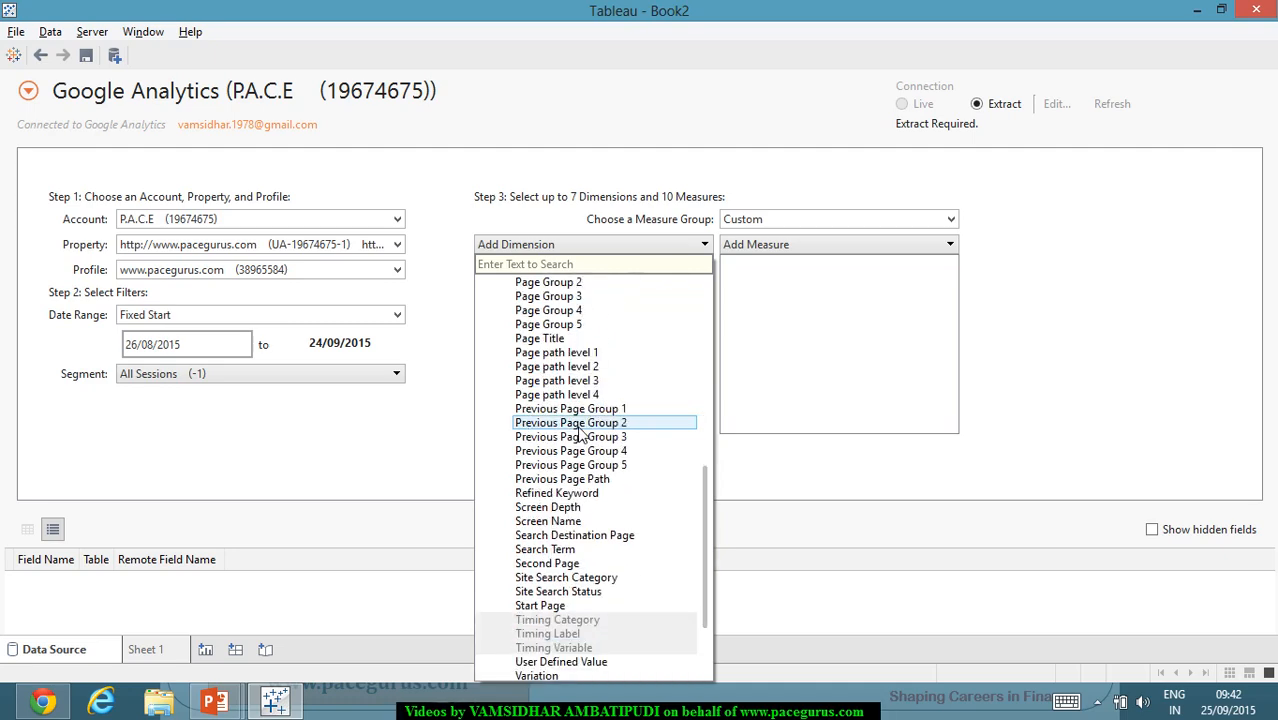
{"action": "scroll", "coordinate": [580, 435], "scroll_direction": "down", "scroll_amount": 3}
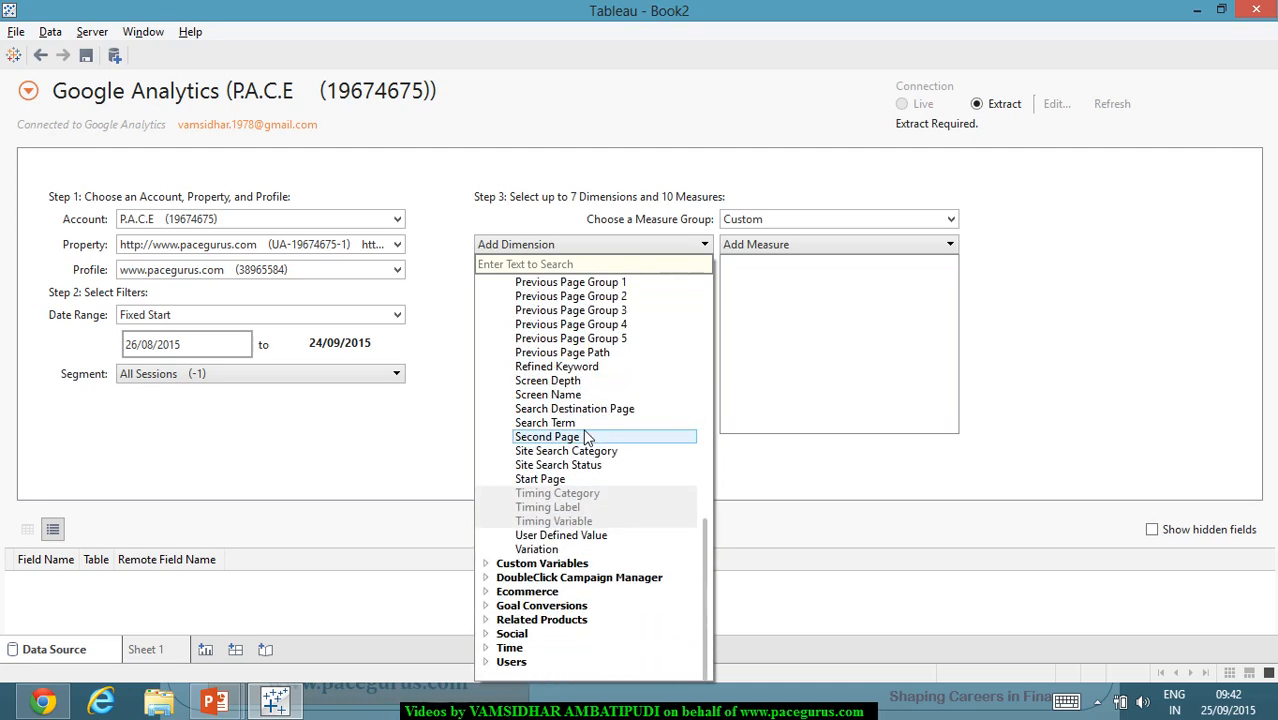
{"action": "left_click", "coordinate": [487, 564]}
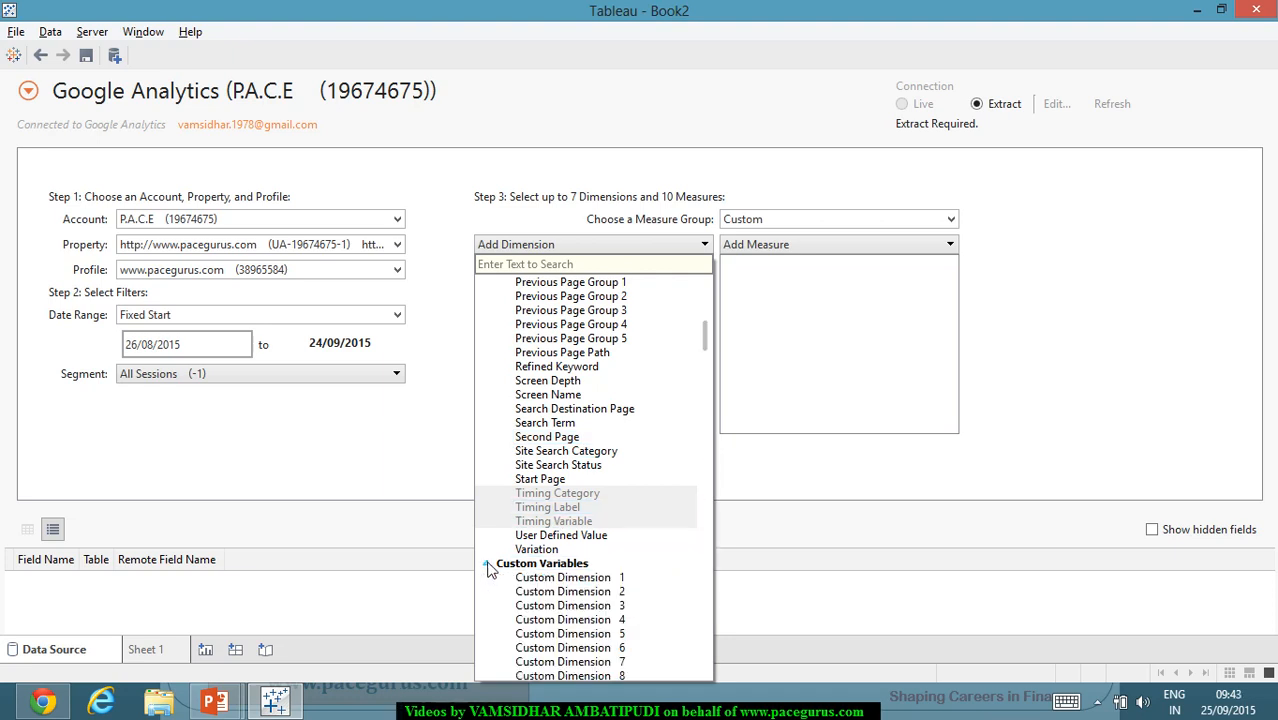
{"action": "scroll", "coordinate": [590, 520], "scroll_direction": "down", "scroll_amount": 20}
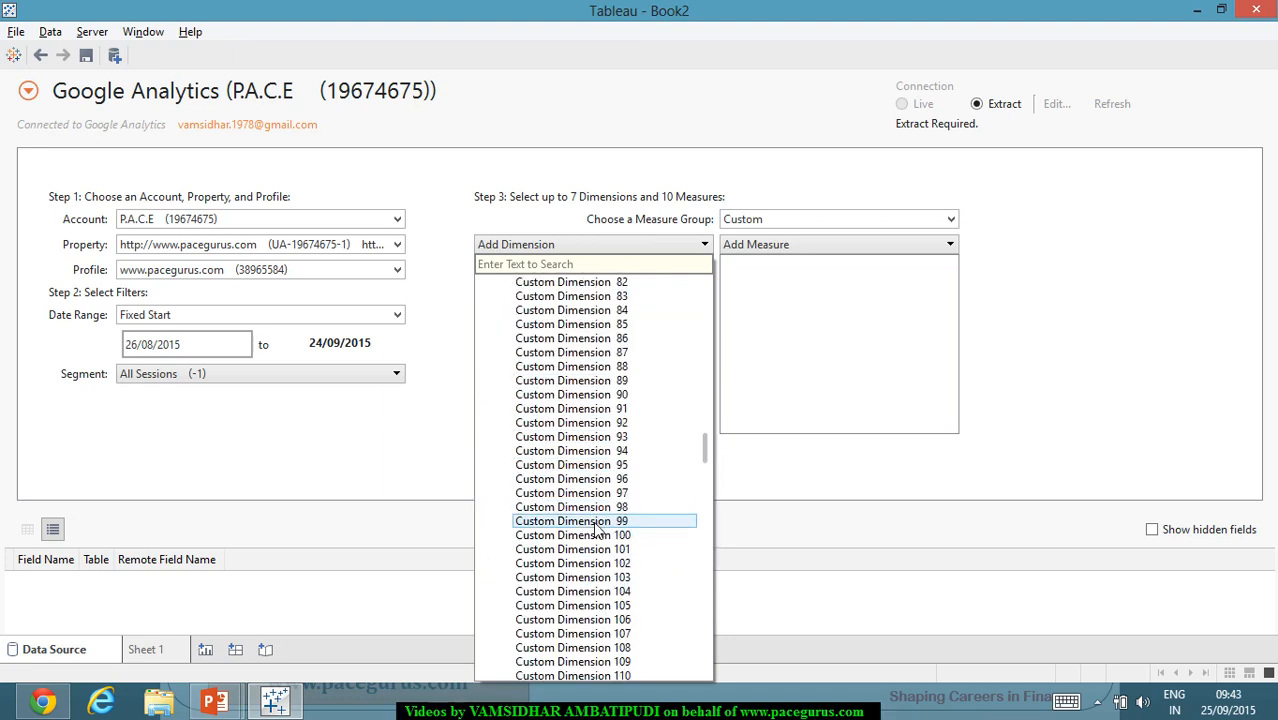
{"action": "scroll", "coordinate": [600, 528], "scroll_direction": "down", "scroll_amount": 20}
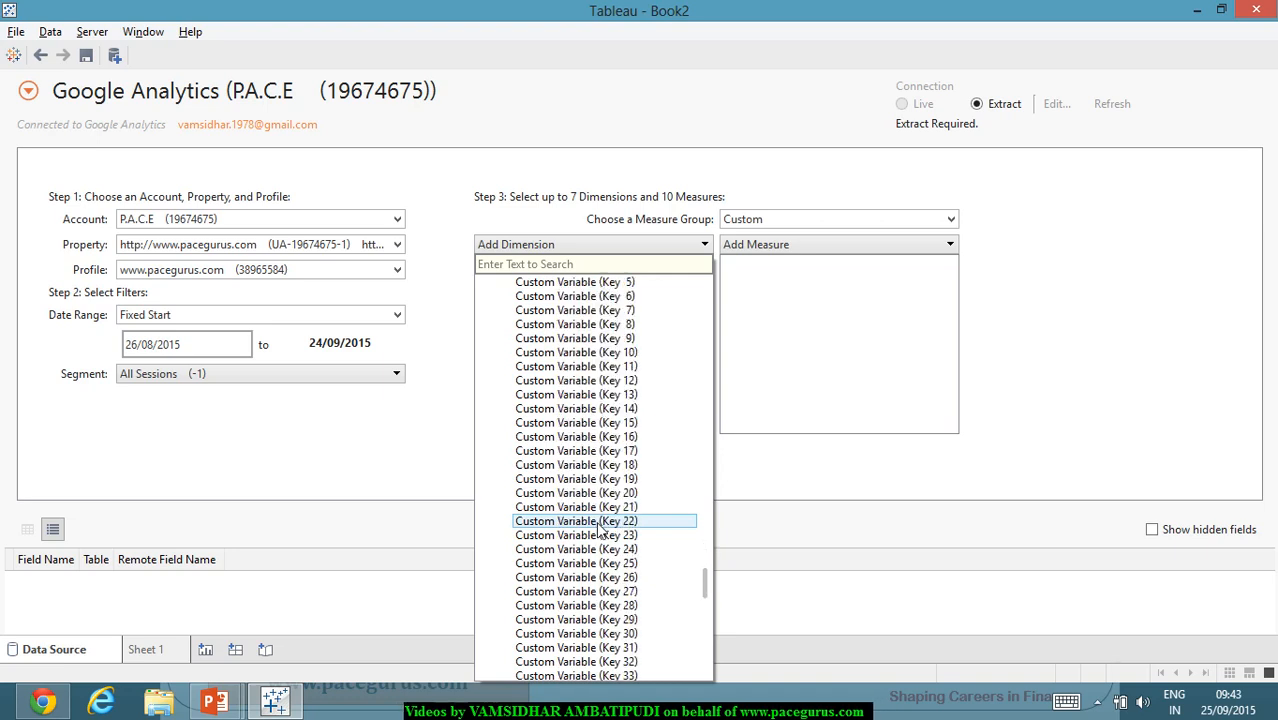
{"action": "scroll", "coordinate": [600, 528], "scroll_direction": "down", "scroll_amount": 20}
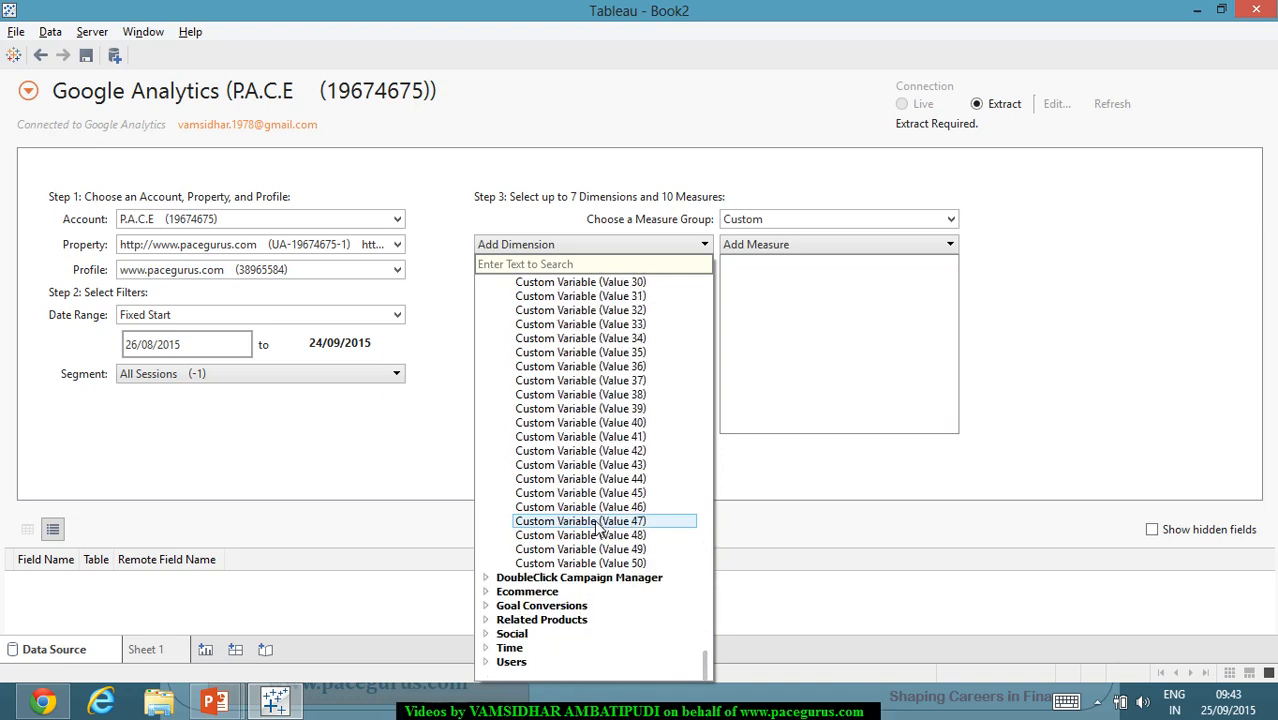
{"action": "left_click", "coordinate": [487, 606]}
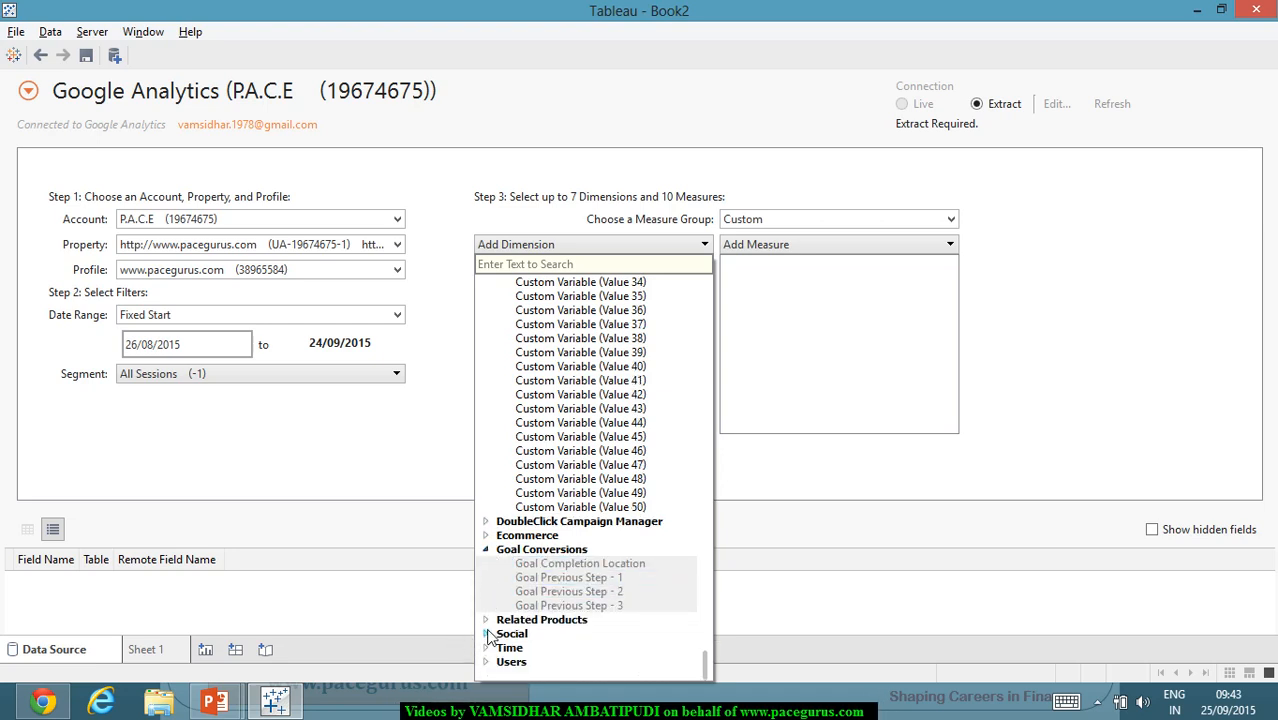
{"action": "left_click", "coordinate": [485, 634]}
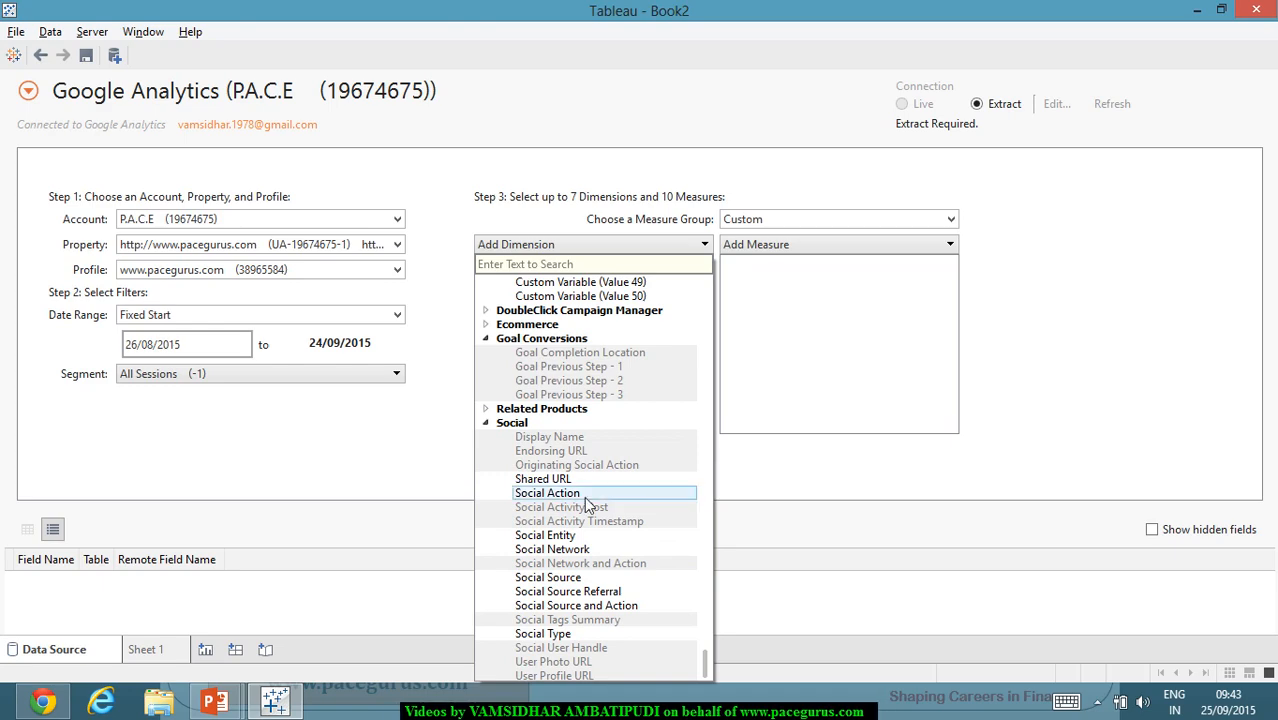
{"action": "scroll", "coordinate": [600, 520], "scroll_direction": "down", "scroll_amount": 1}
{"action": "left_click", "coordinate": [485, 662]}
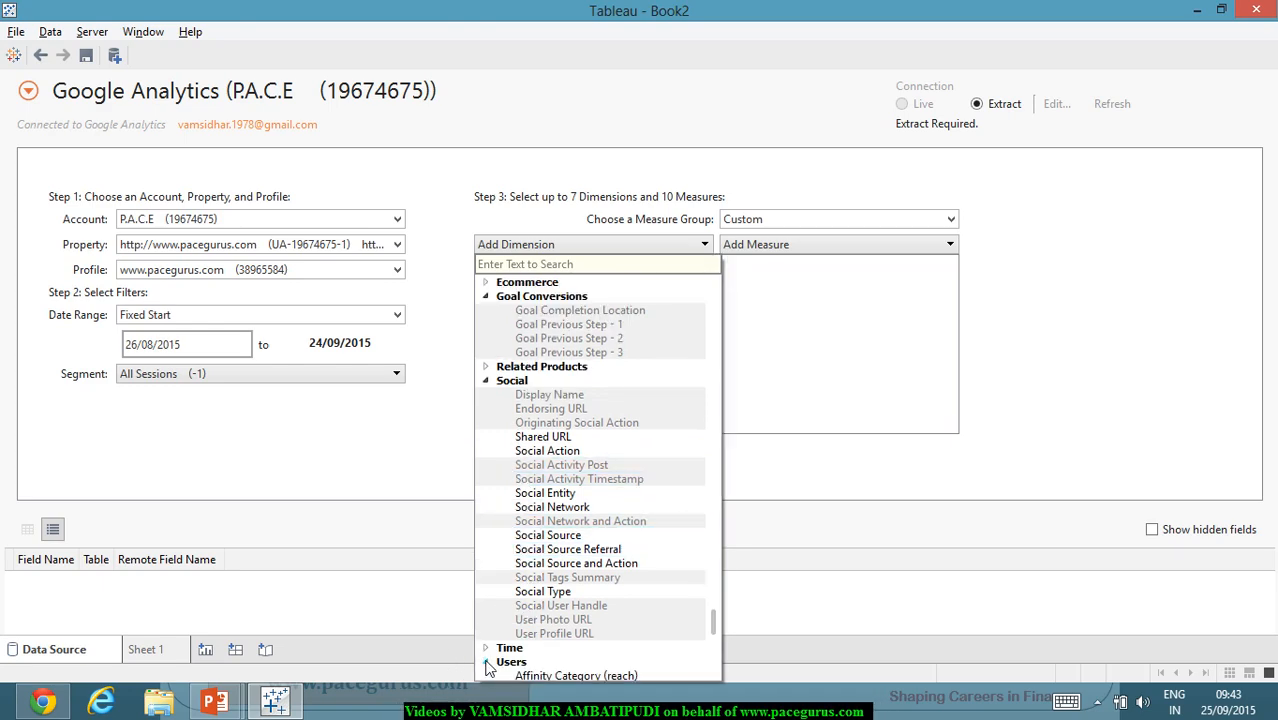
{"action": "scroll", "coordinate": [530, 610], "scroll_direction": "down", "scroll_amount": 6}
{"action": "scroll", "coordinate": [541, 621], "scroll_direction": "down", "scroll_amount": 2}
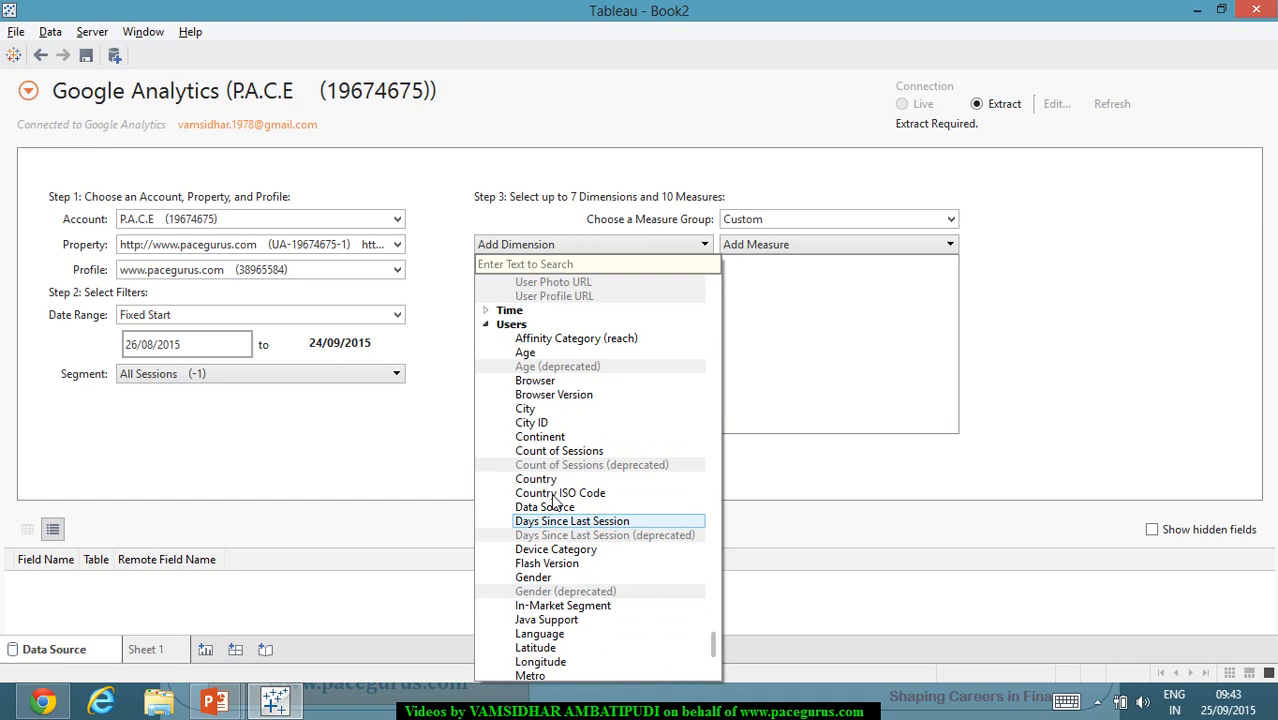
{"action": "left_click", "coordinate": [527, 410]}
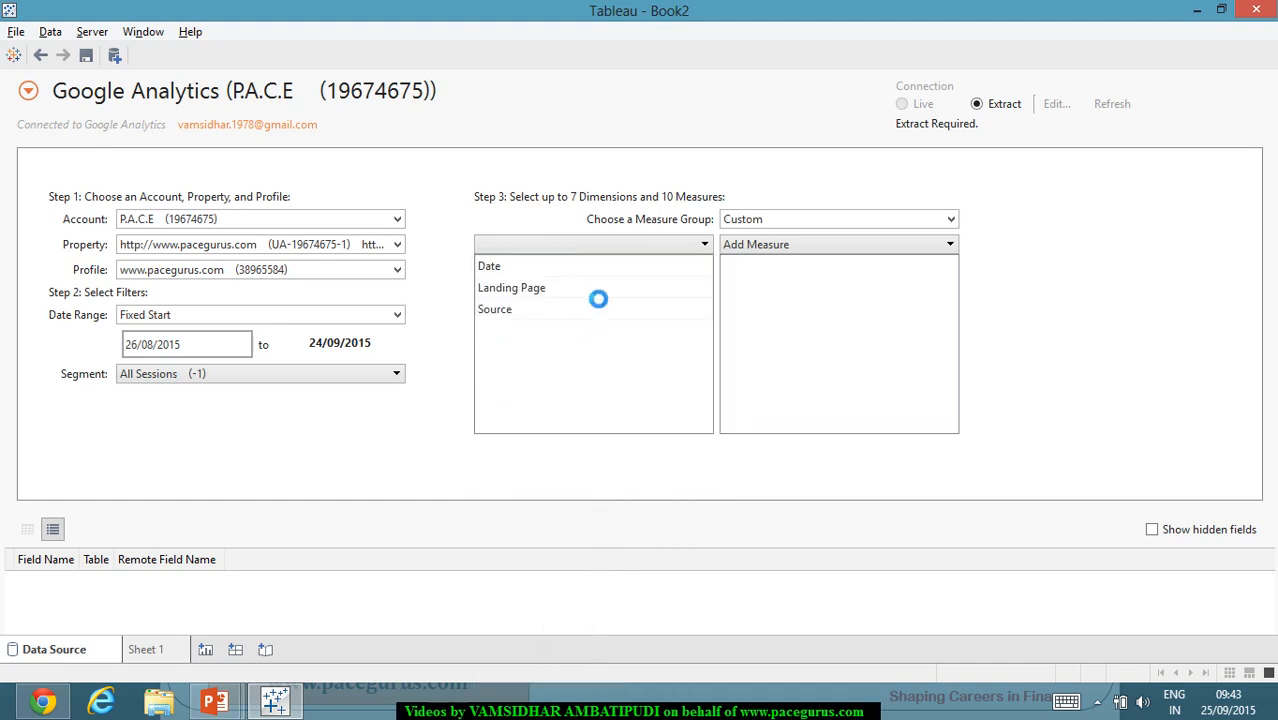
Step: Add Age from the Users category as a dimension
{"action": "left_click", "coordinate": [652, 248]}
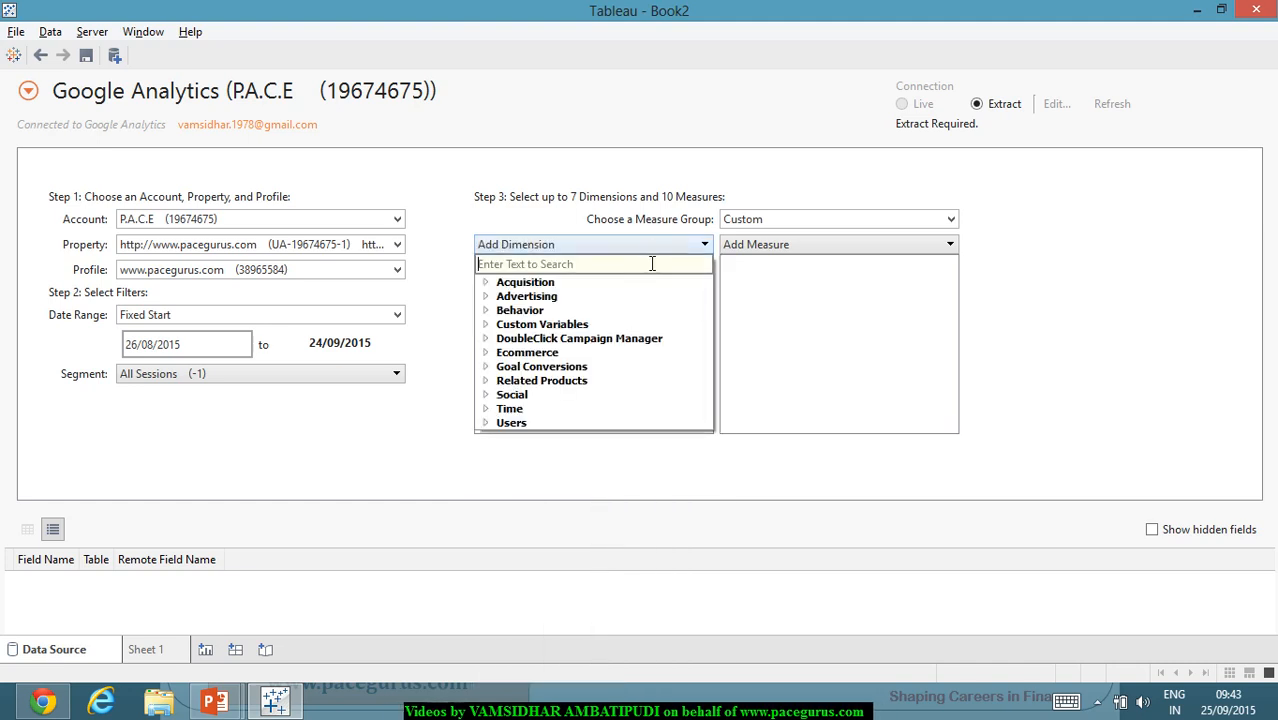
{"action": "left_click", "coordinate": [486, 423]}
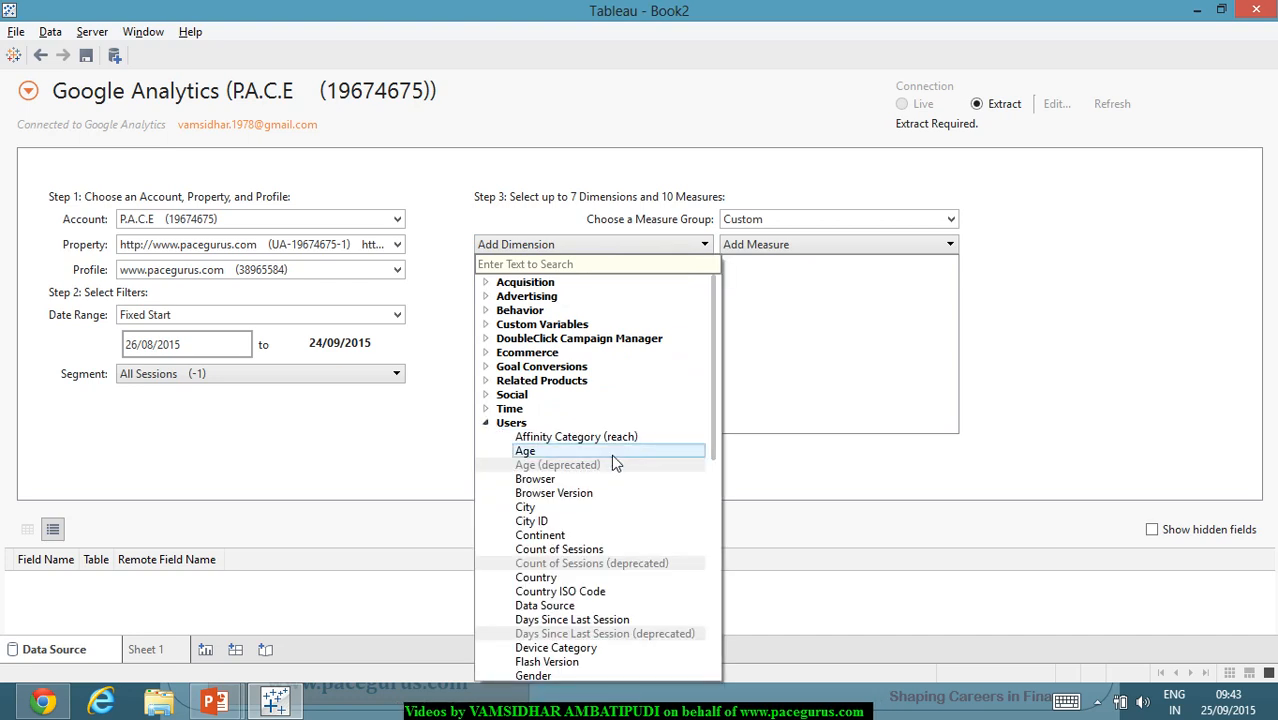
{"action": "left_click", "coordinate": [554, 453]}
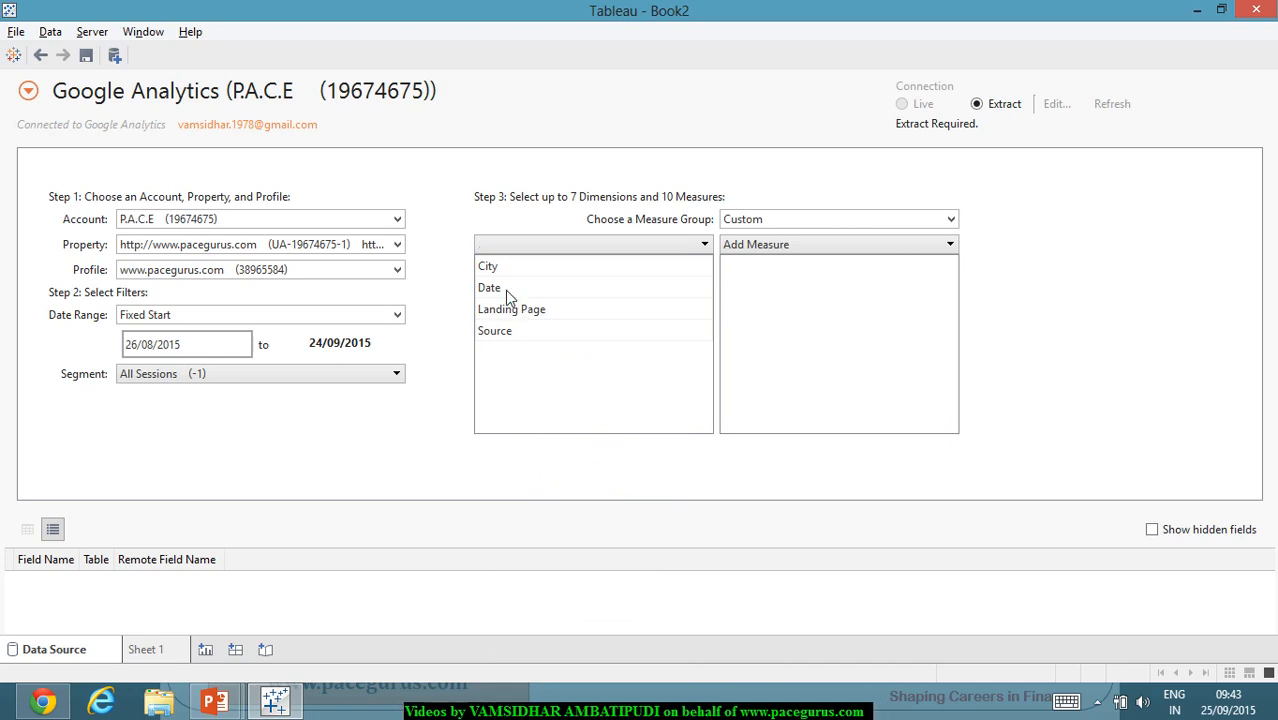
{"action": "left_click", "coordinate": [551, 246]}
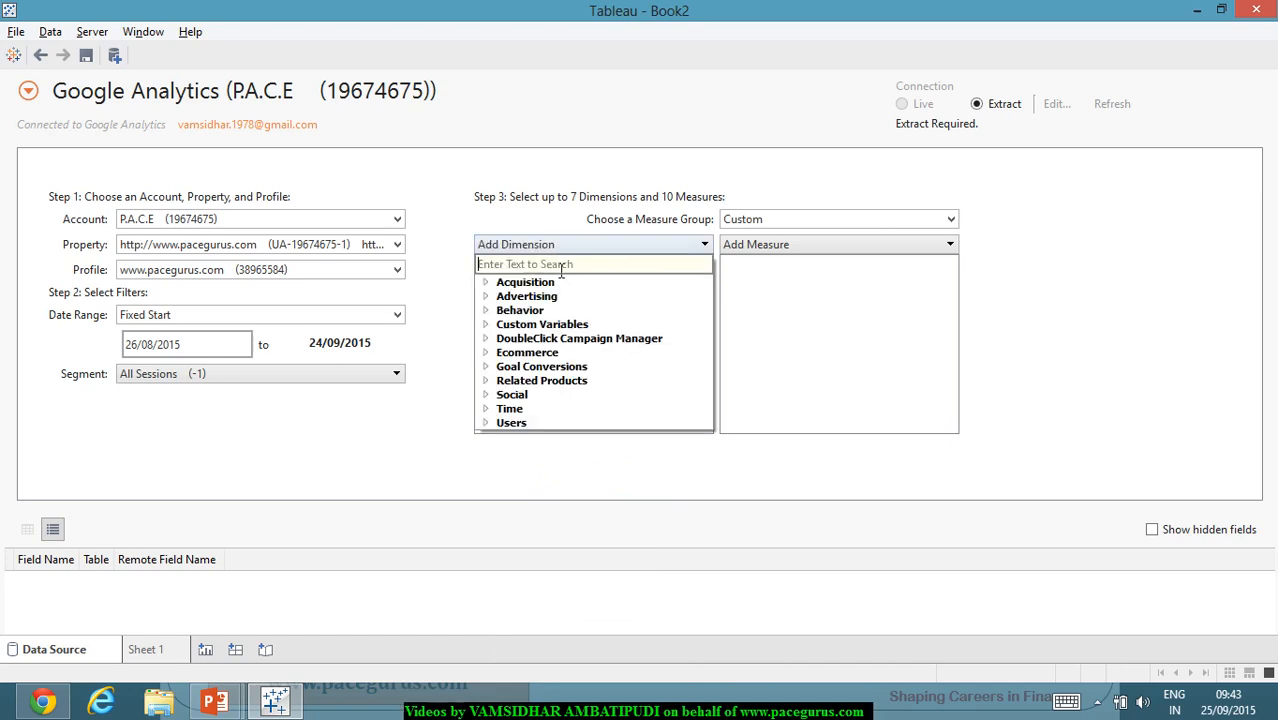
Step: Browse the Users dimension category in the Add Dimension list
{"action": "left_click", "coordinate": [487, 421]}
{"action": "scroll", "coordinate": [600, 495], "scroll_direction": "down", "scroll_amount": 4}
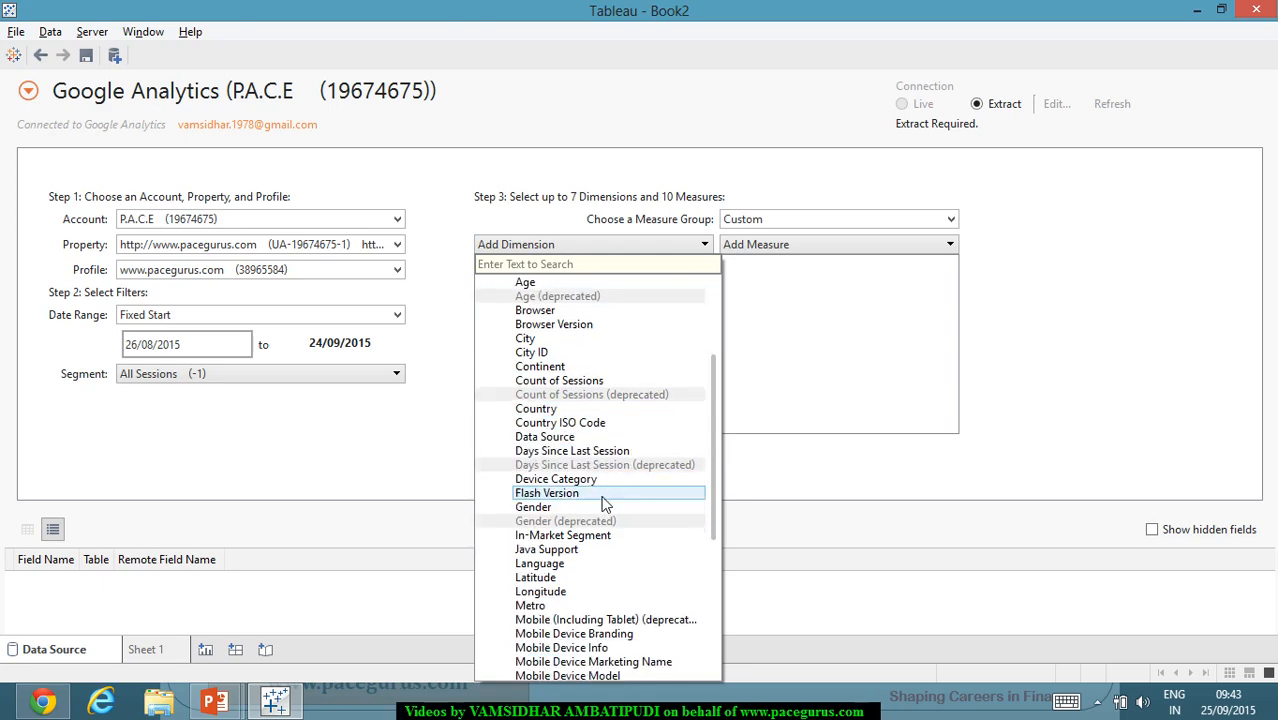
{"action": "scroll", "coordinate": [605, 503], "scroll_direction": "down", "scroll_amount": 2}
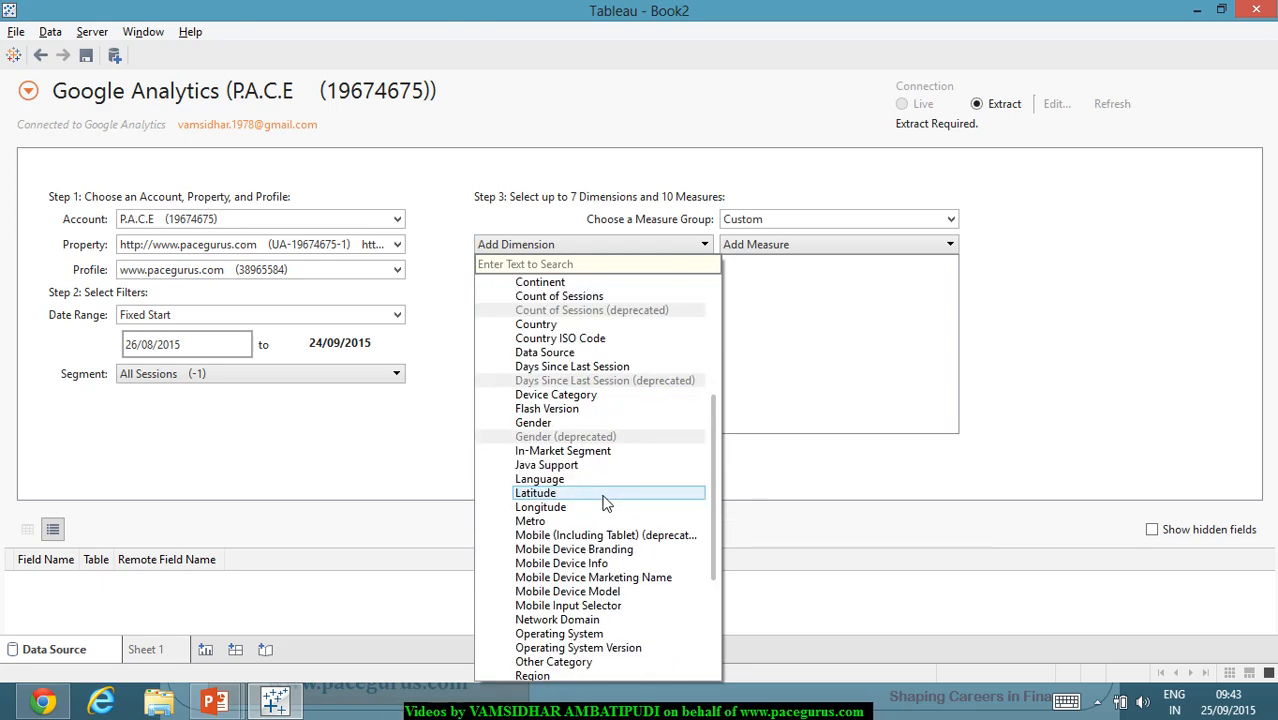
{"action": "scroll", "coordinate": [605, 503], "scroll_direction": "down", "scroll_amount": 5}
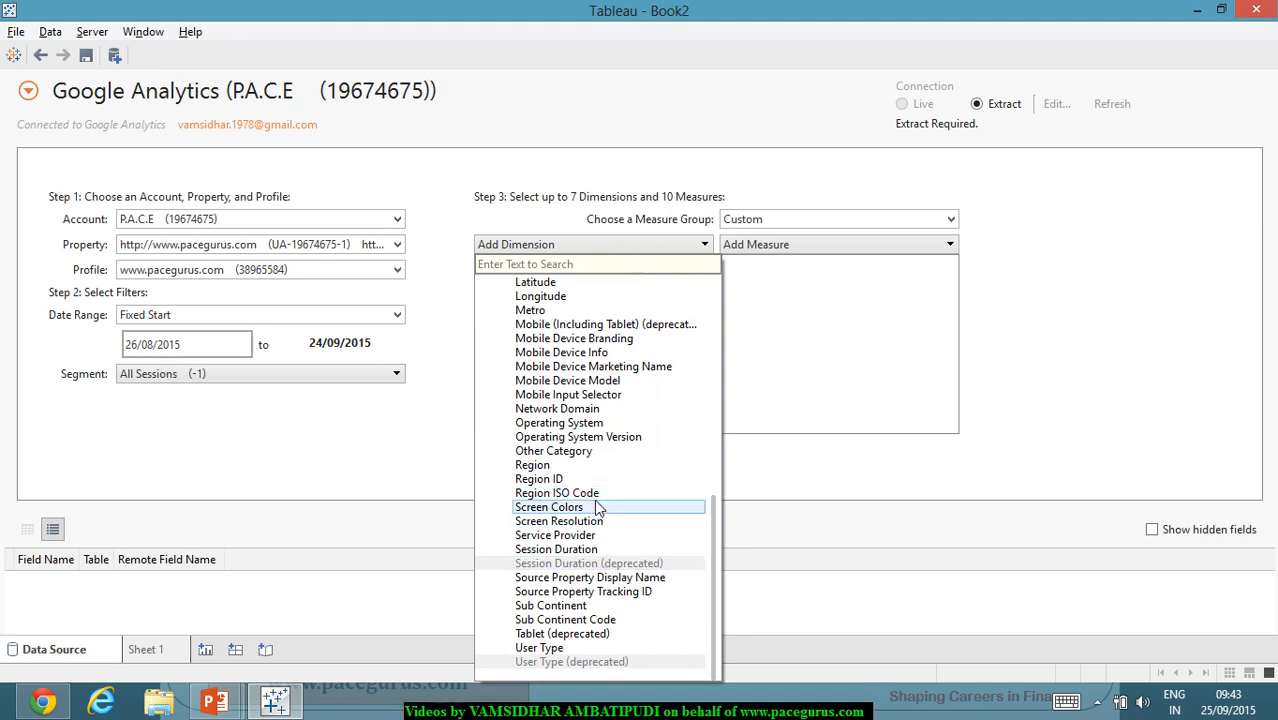
{"action": "scroll", "coordinate": [603, 517], "scroll_direction": "up", "scroll_amount": 2}
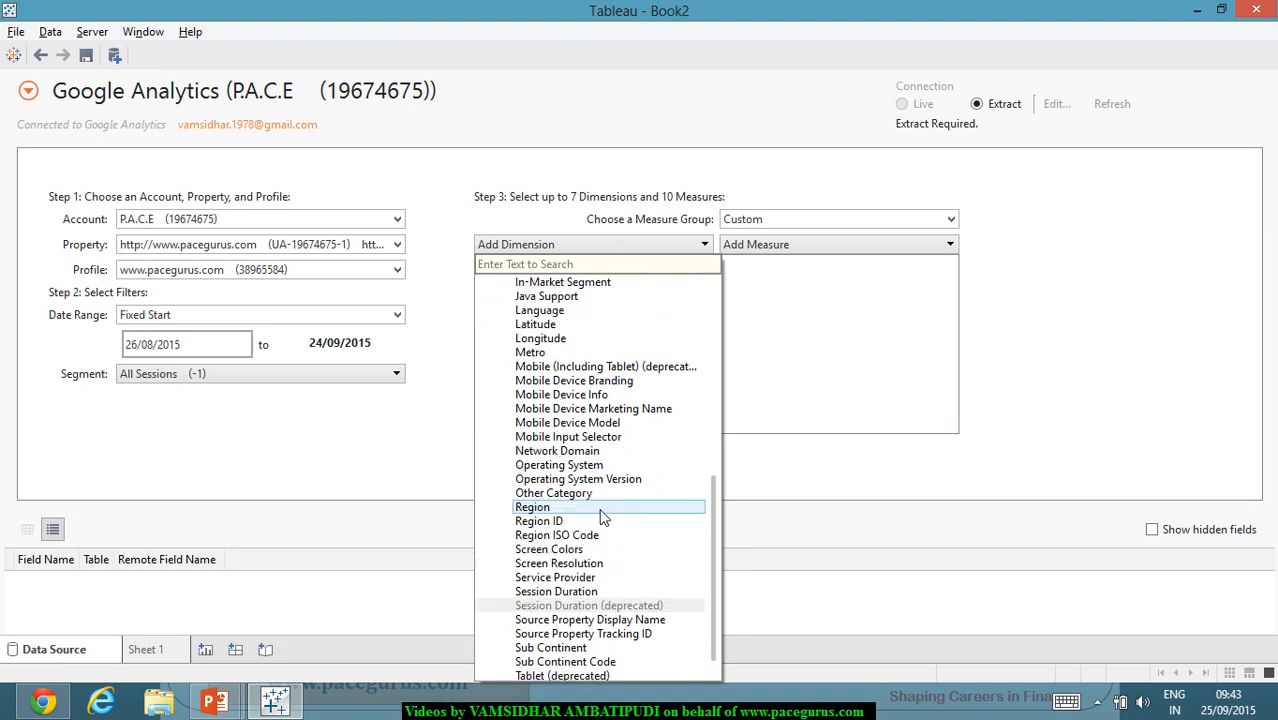
{"action": "scroll", "coordinate": [603, 517], "scroll_direction": "up", "scroll_amount": 2}
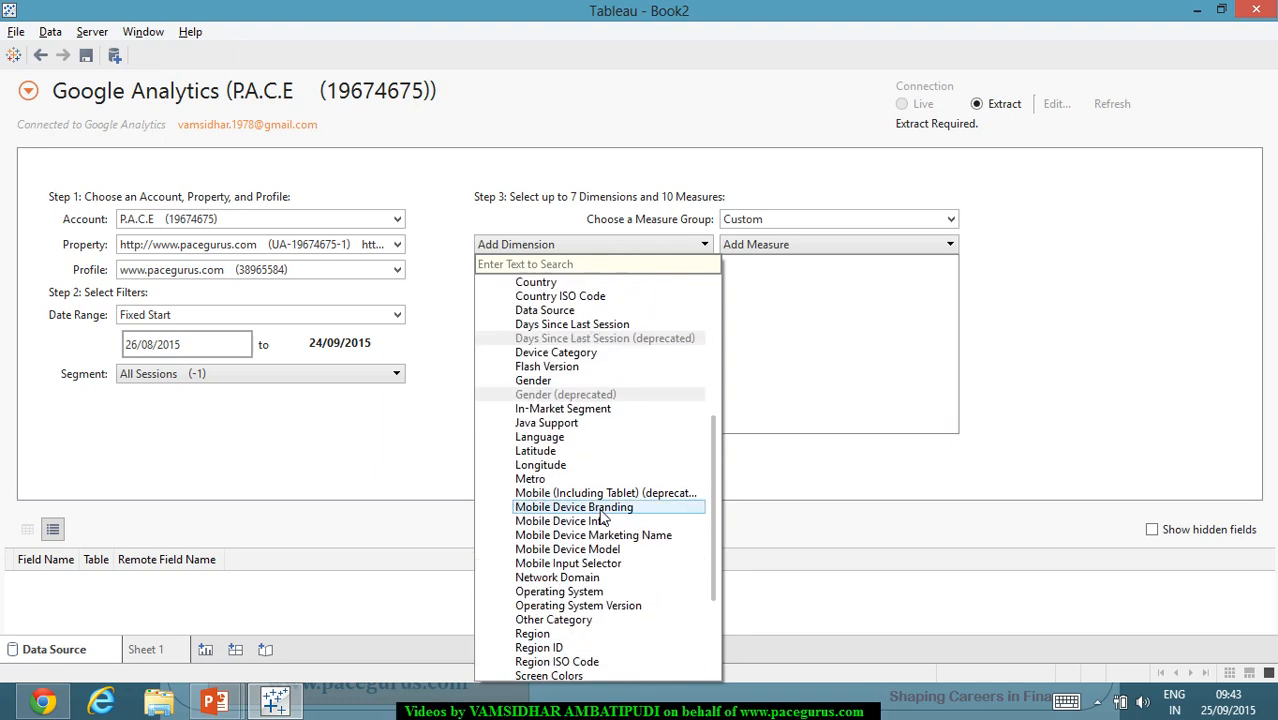
{"action": "scroll", "coordinate": [603, 517], "scroll_direction": "up", "scroll_amount": 2}
{"action": "scroll", "coordinate": [603, 517], "scroll_direction": "up", "scroll_amount": 1}
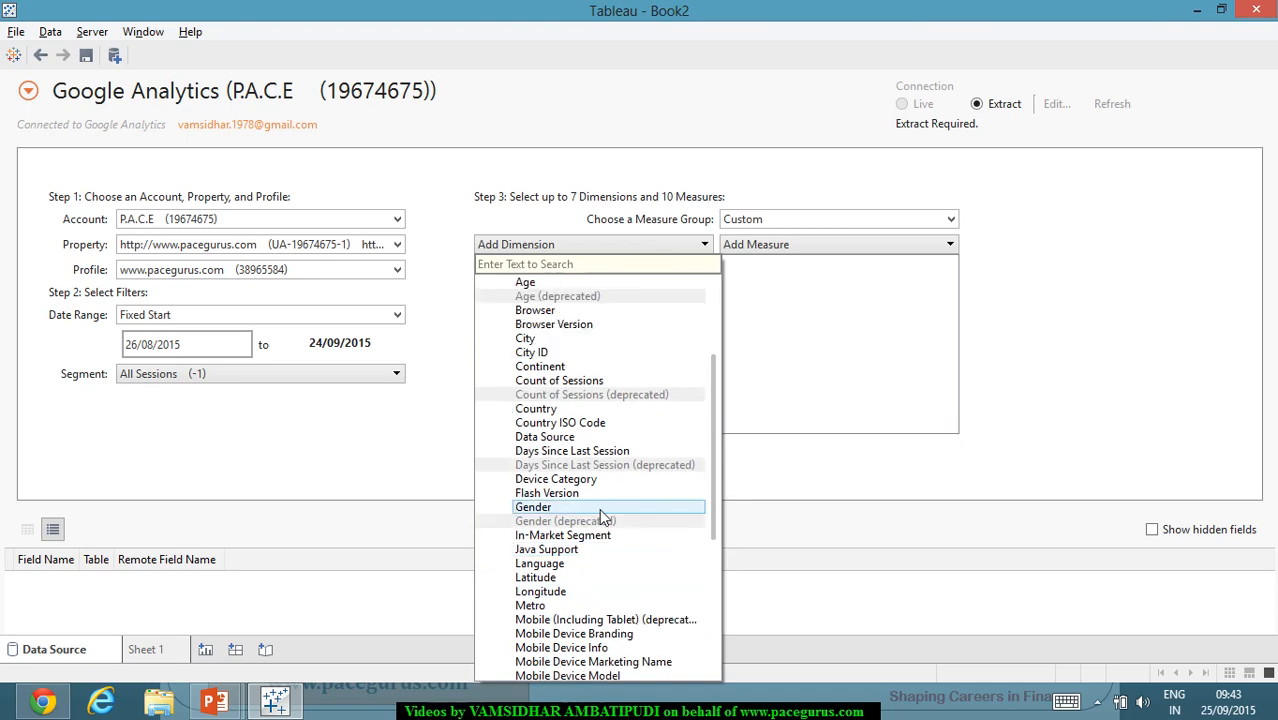
{"action": "scroll", "coordinate": [599, 508], "scroll_direction": "up", "scroll_amount": 4}
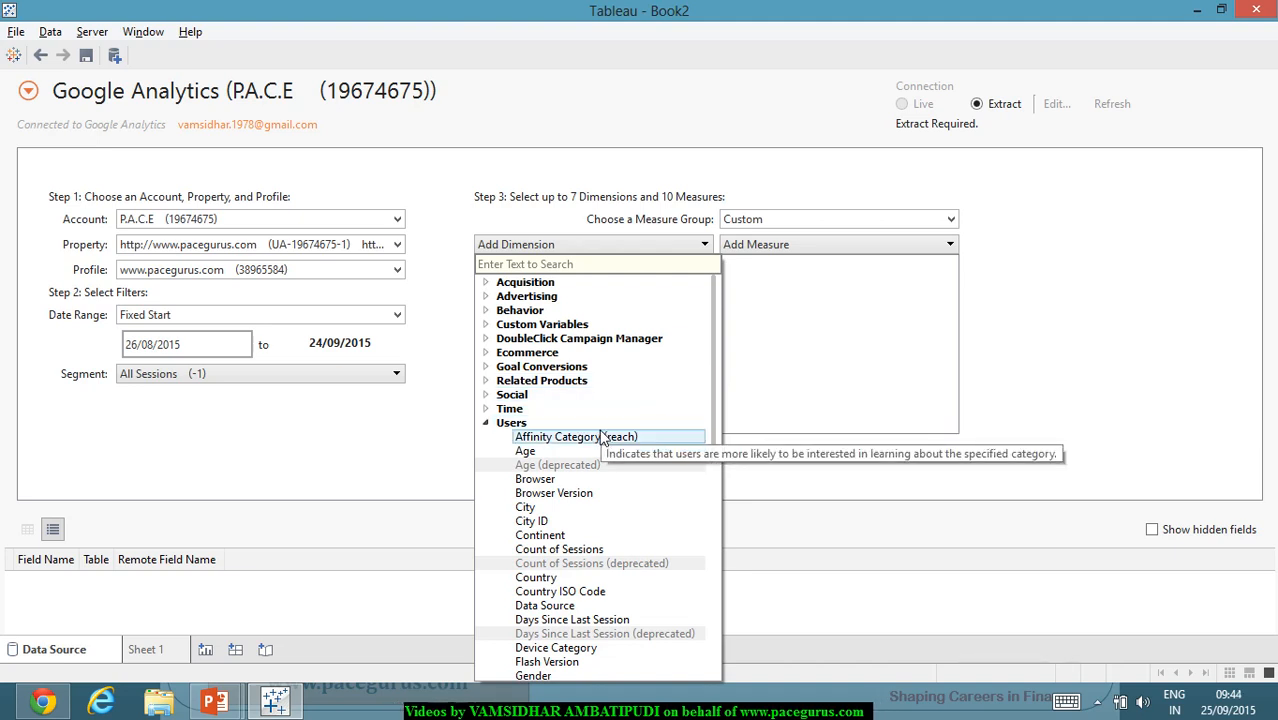
Step: Add Refined Keyword from the Behavior category, giving six dimensions in total
{"action": "left_click", "coordinate": [487, 283]}
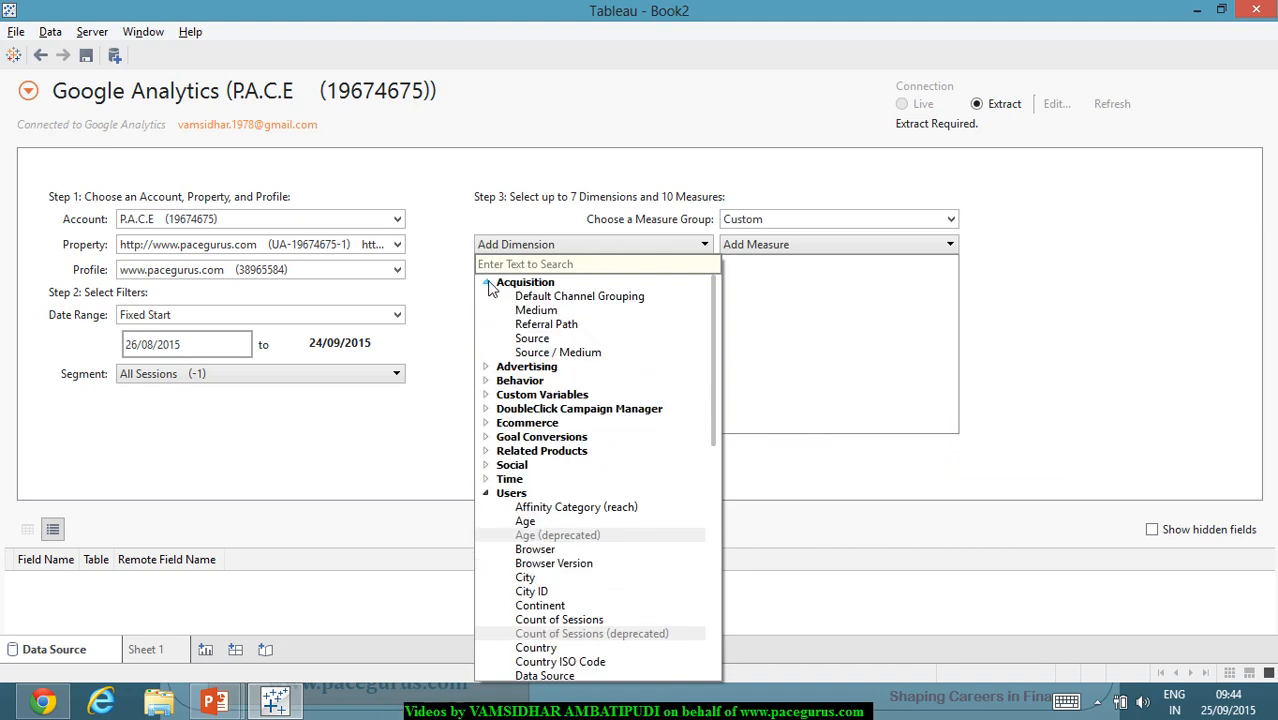
{"action": "left_click", "coordinate": [487, 382]}
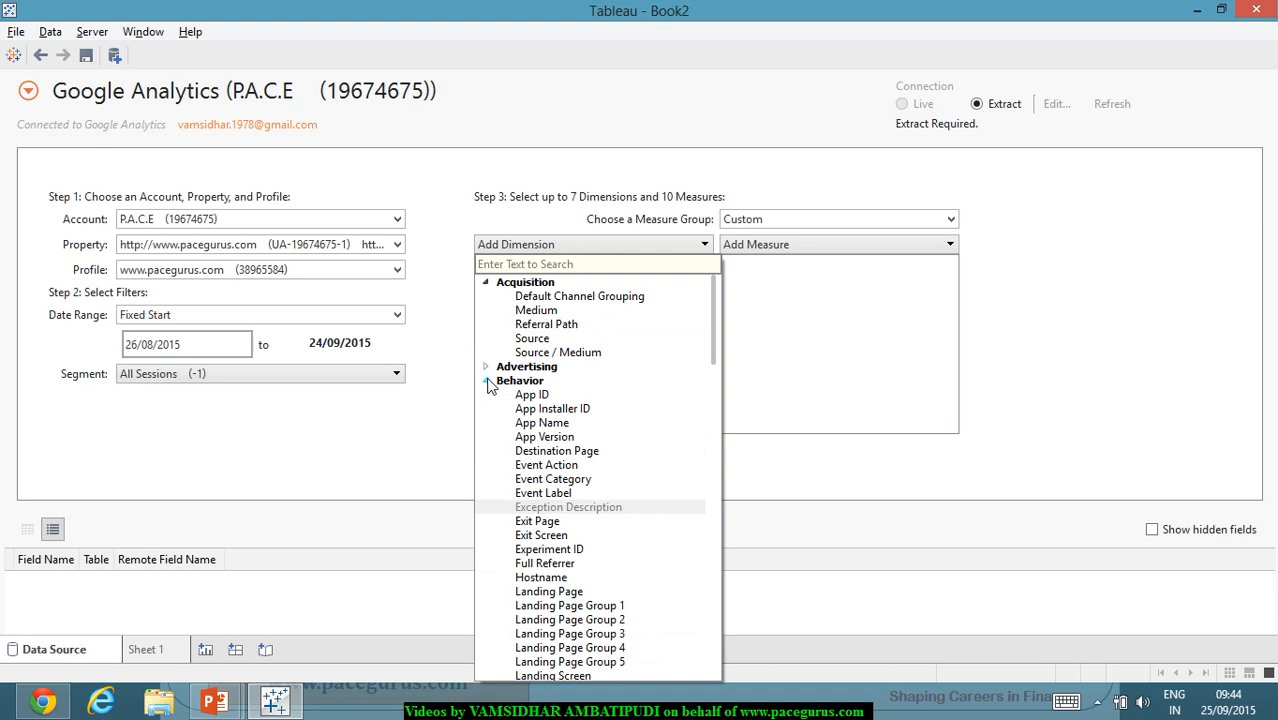
{"action": "scroll", "coordinate": [640, 416], "scroll_direction": "down", "scroll_amount": 1}
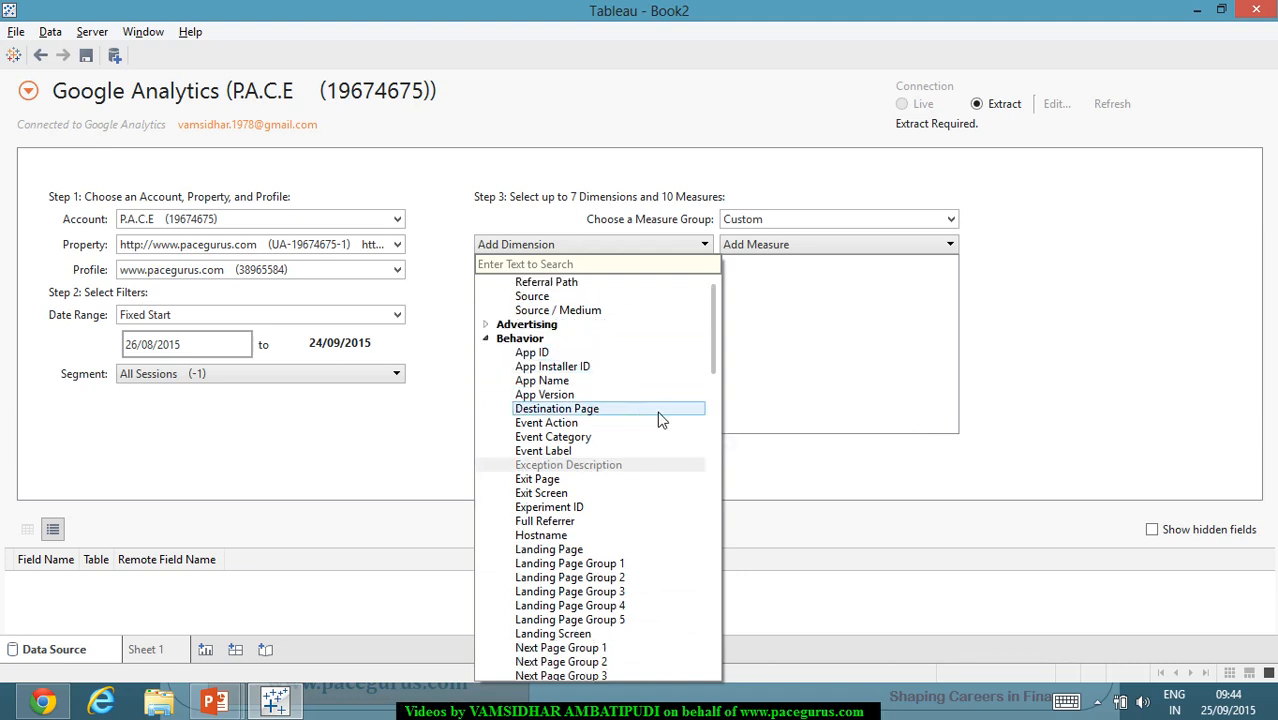
{"action": "scroll", "coordinate": [660, 418], "scroll_direction": "down", "scroll_amount": 1}
{"action": "scroll", "coordinate": [660, 418], "scroll_direction": "down", "scroll_amount": 1}
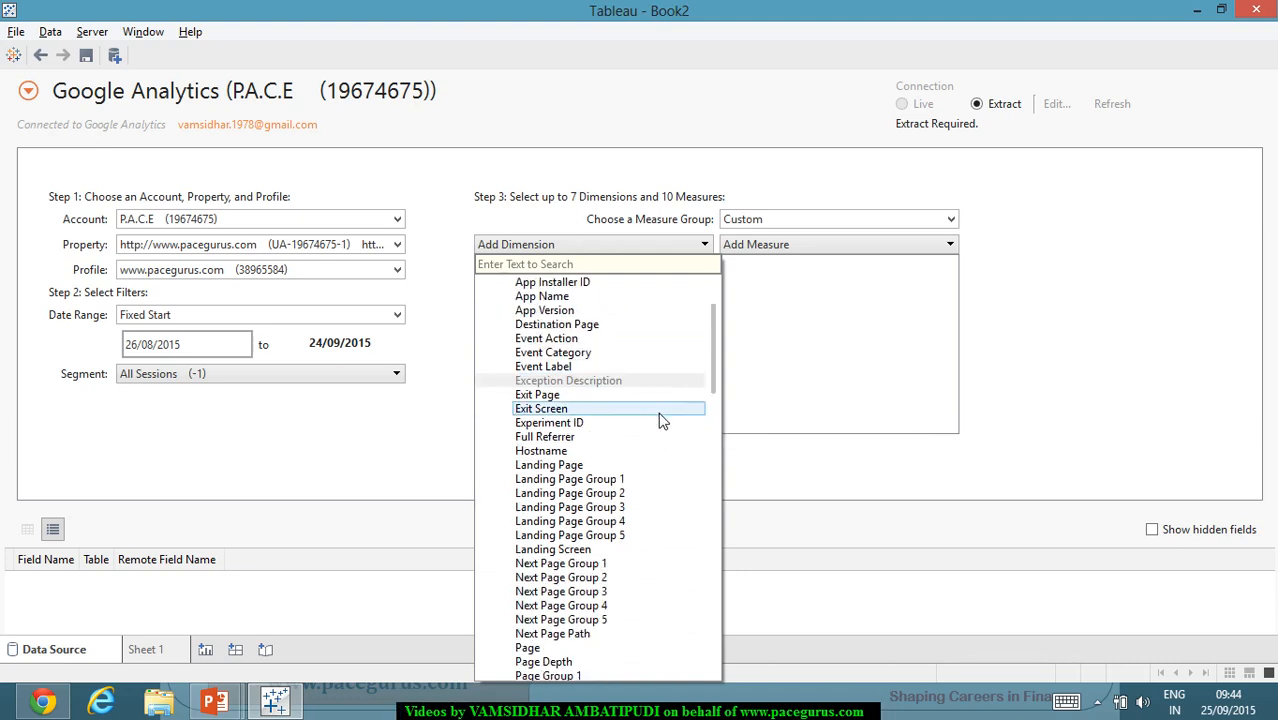
{"action": "scroll", "coordinate": [660, 417], "scroll_direction": "down", "scroll_amount": 4}
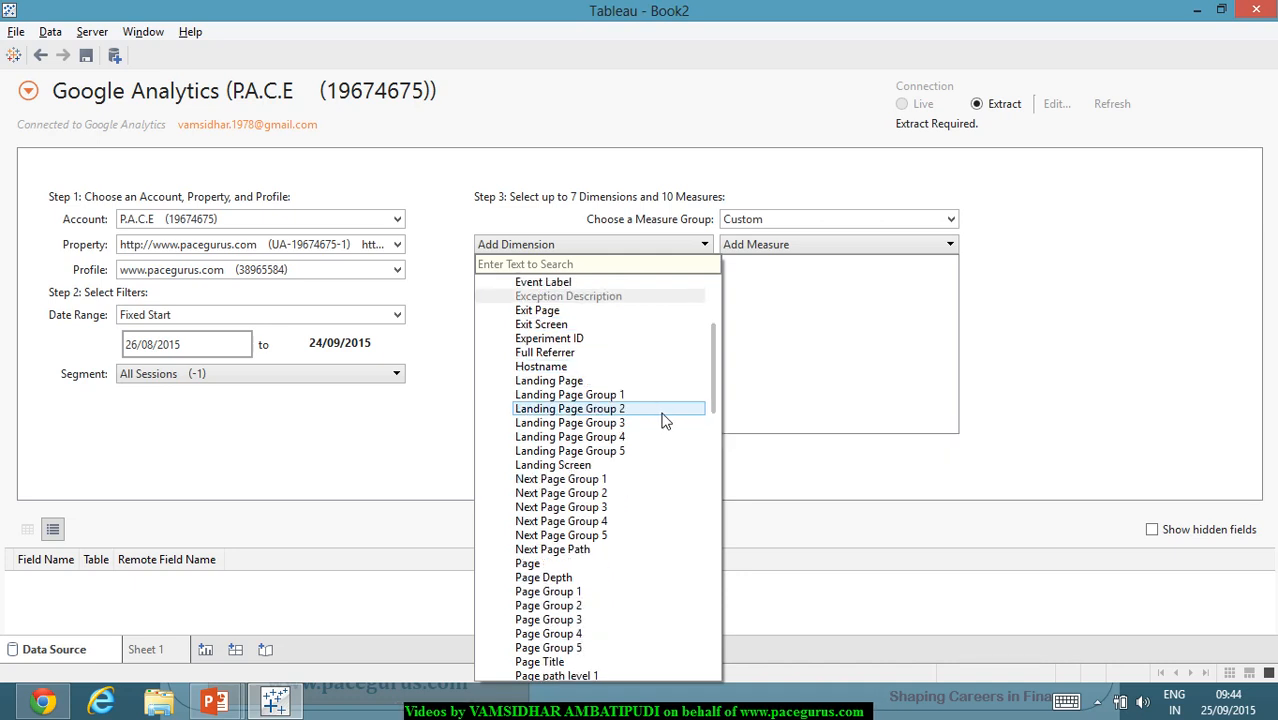
{"action": "scroll", "coordinate": [662, 419], "scroll_direction": "down", "scroll_amount": 1}
{"action": "scroll", "coordinate": [662, 419], "scroll_direction": "down", "scroll_amount": 1}
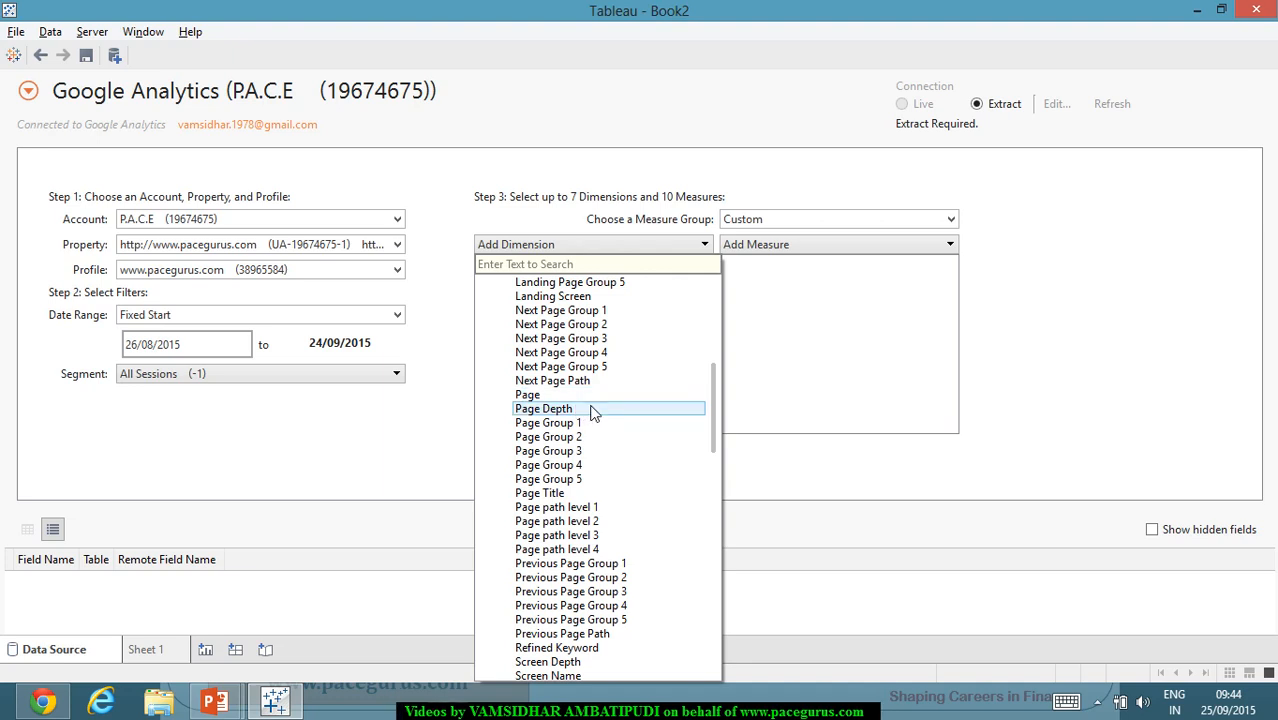
{"action": "scroll", "coordinate": [595, 410], "scroll_direction": "down", "scroll_amount": 1}
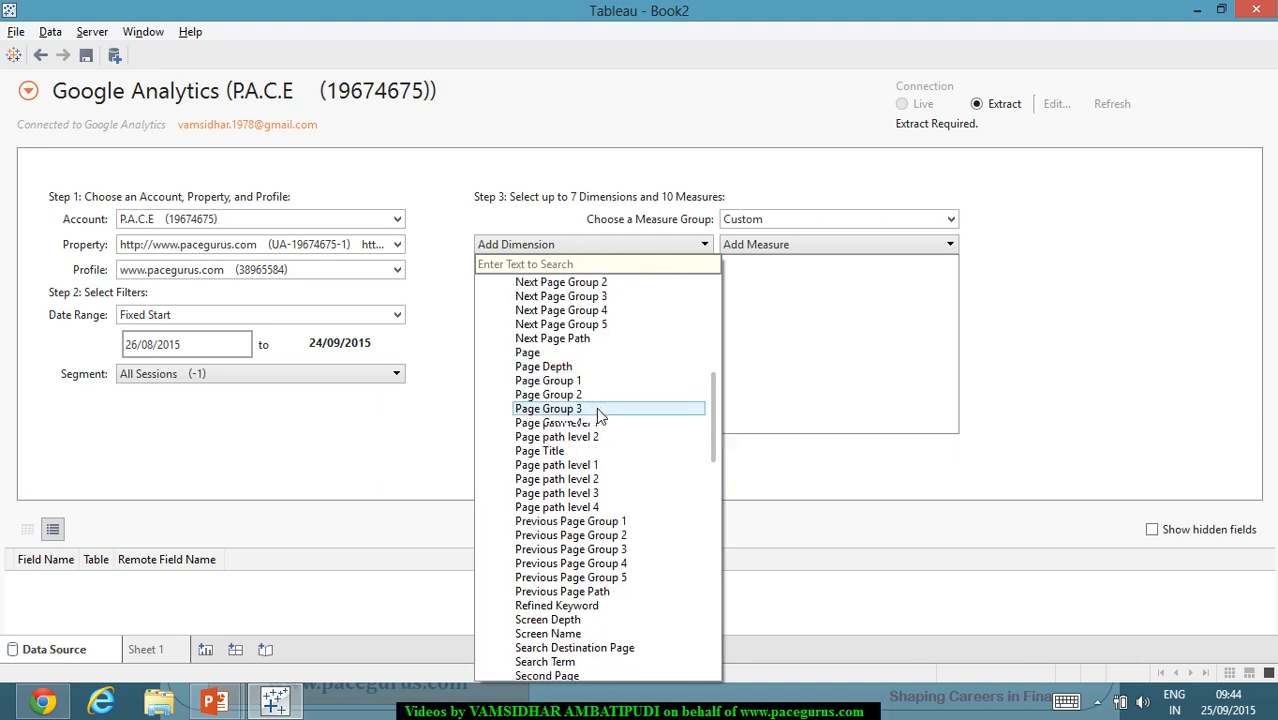
{"action": "scroll", "coordinate": [596, 410], "scroll_direction": "down", "scroll_amount": 1}
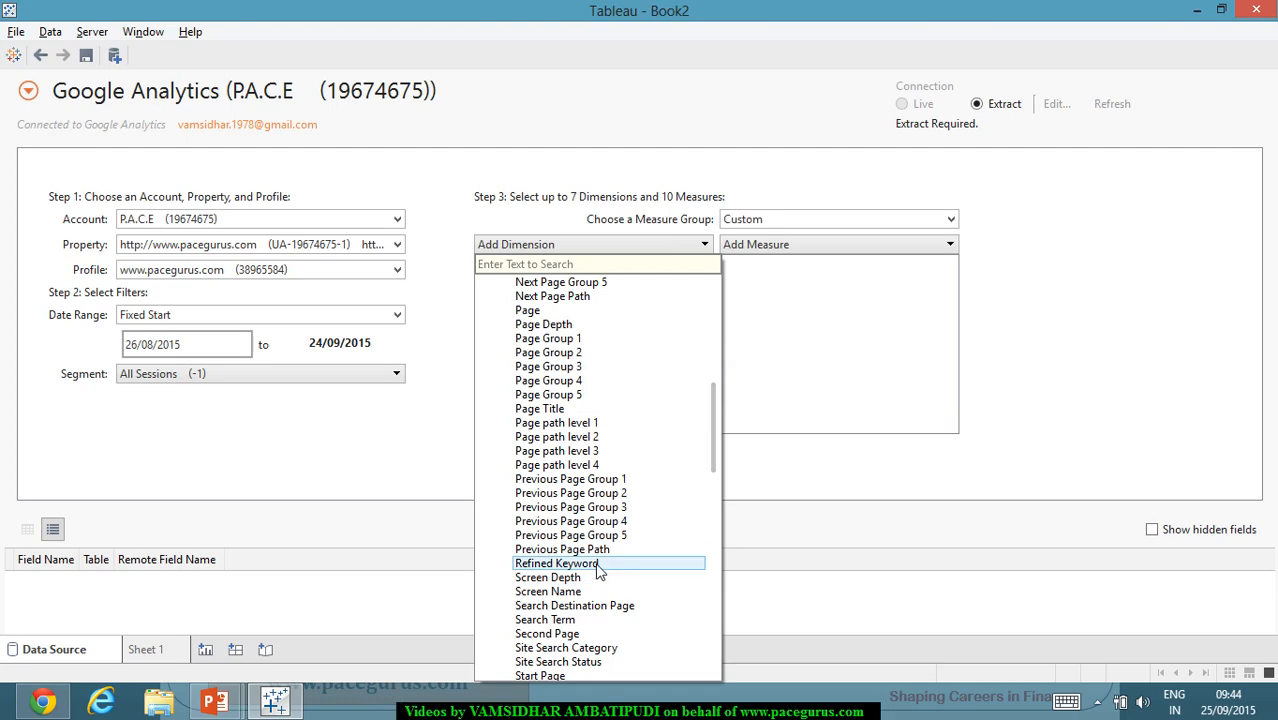
{"action": "scroll", "coordinate": [597, 572], "scroll_direction": "up", "scroll_amount": 4}
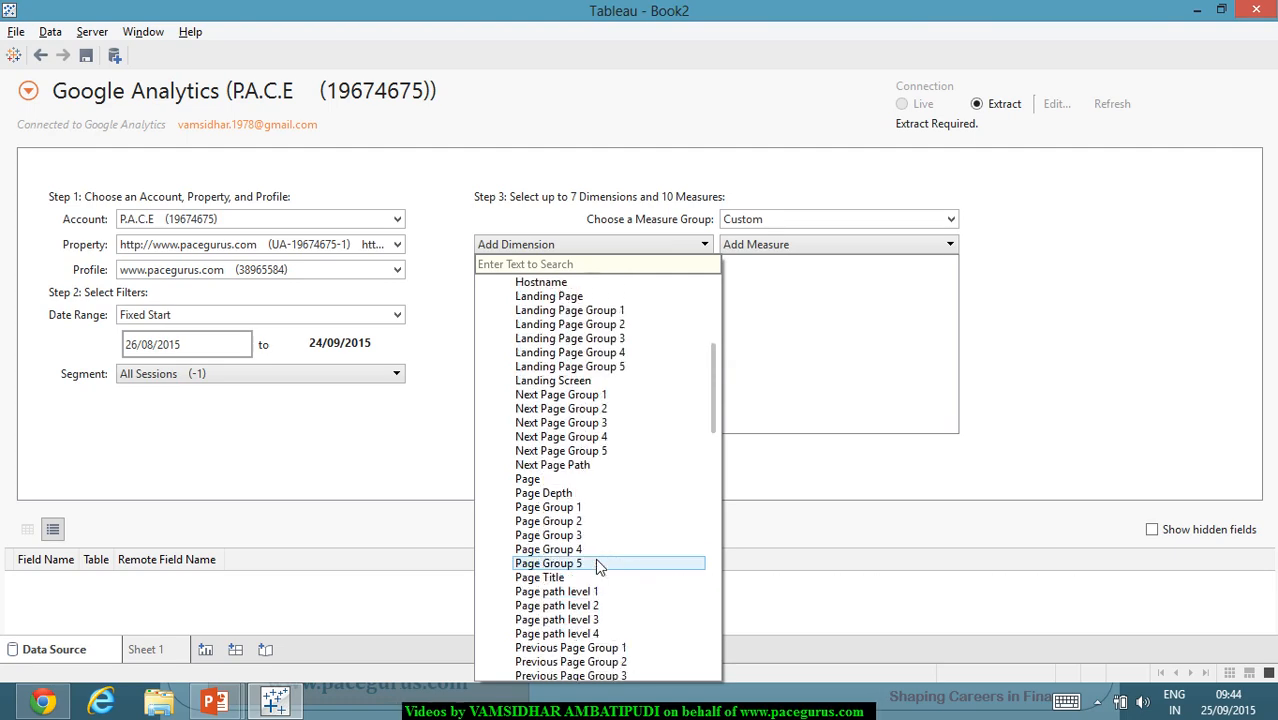
{"action": "scroll", "coordinate": [597, 566], "scroll_direction": "down", "scroll_amount": 7}
{"action": "left_click", "coordinate": [582, 437]}
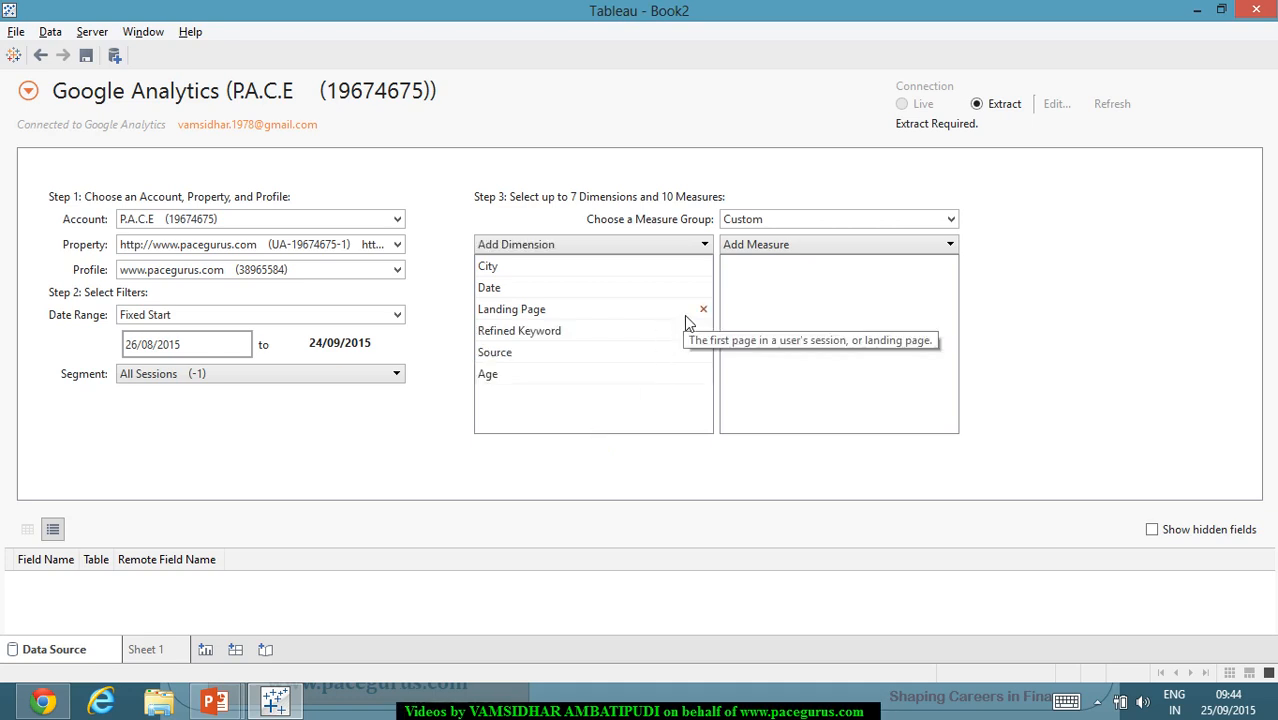
Step: Add Organic Searches (Acquisition) and Time after Search (Behavior) as measures
{"action": "left_click", "coordinate": [875, 250]}
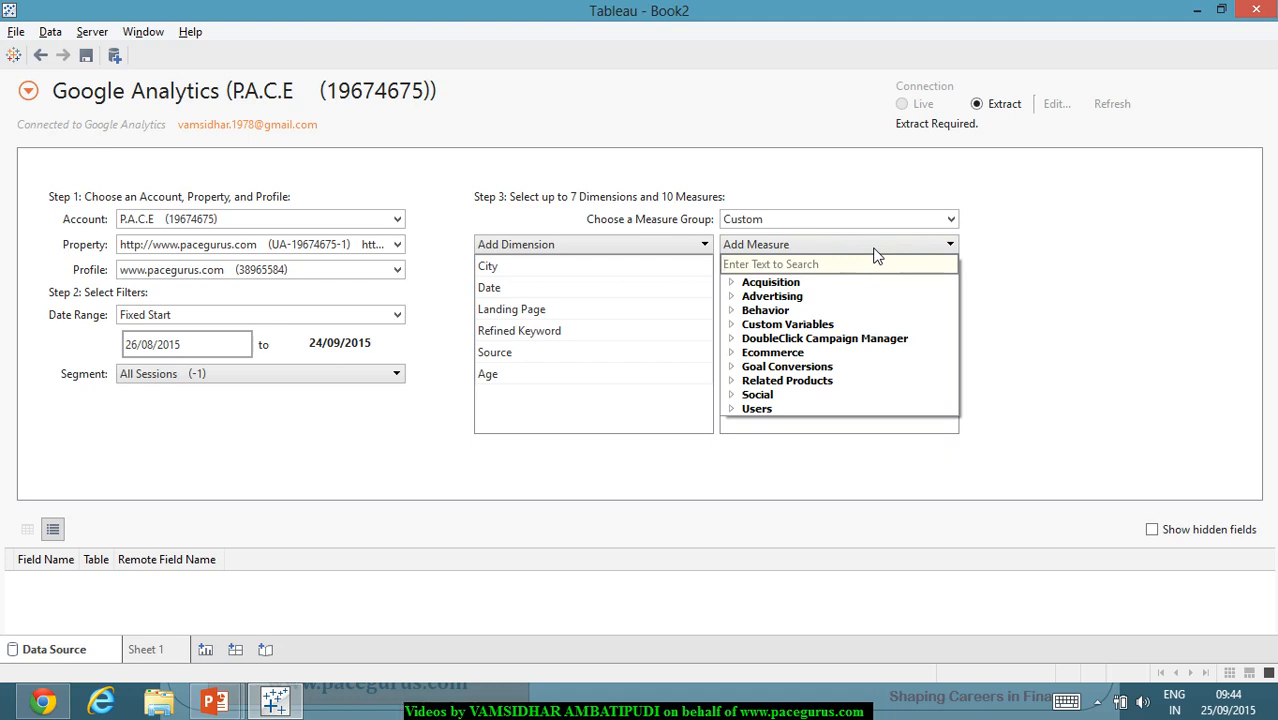
{"action": "left_click", "coordinate": [731, 284]}
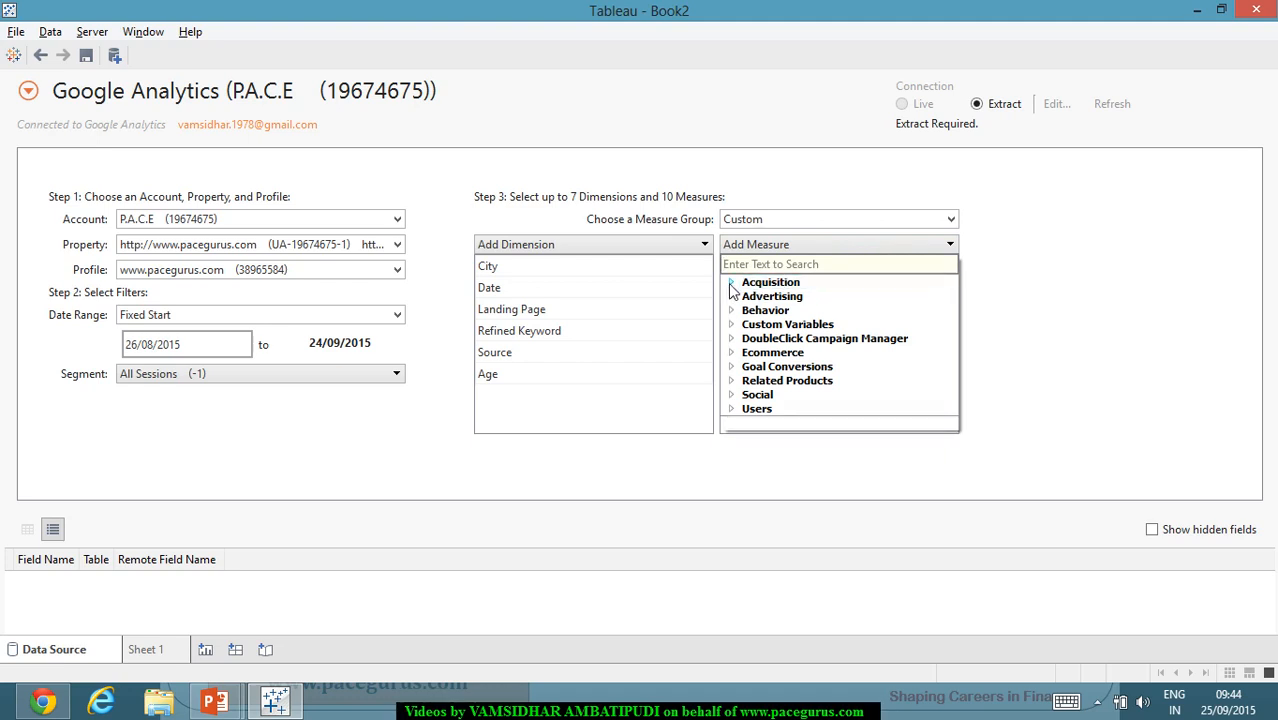
{"action": "left_click", "coordinate": [806, 299]}
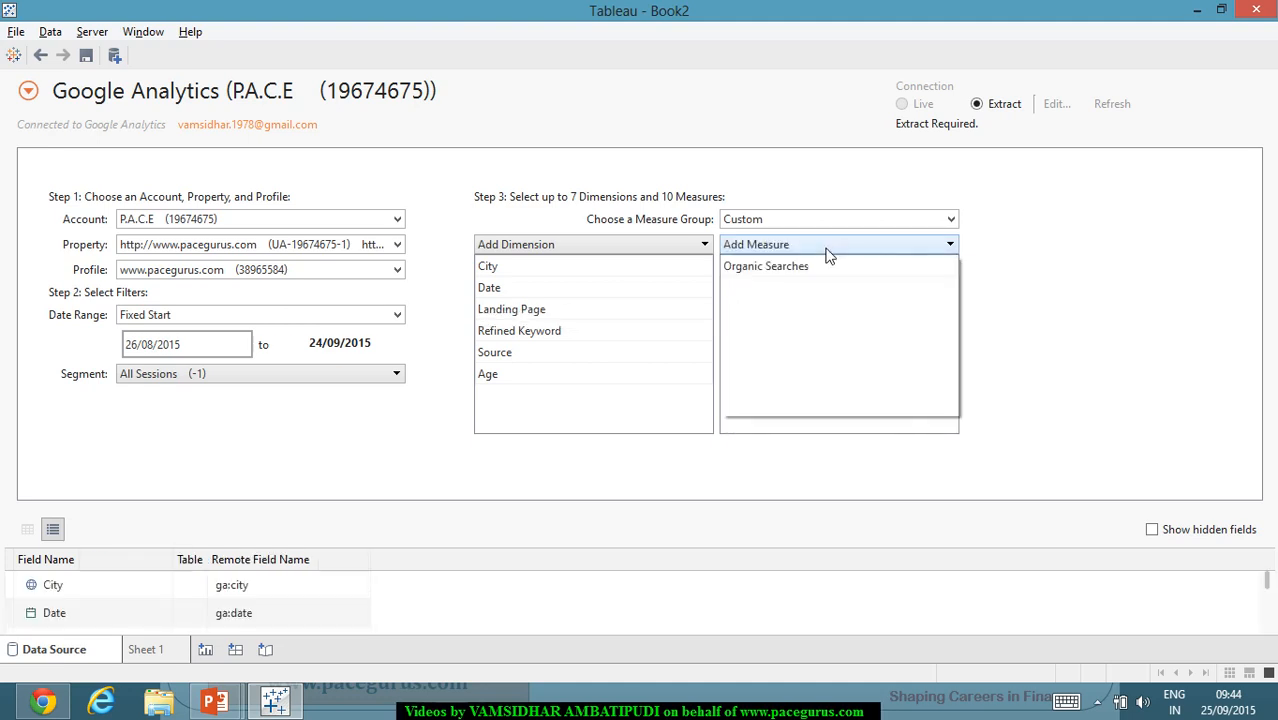
{"action": "left_click", "coordinate": [827, 250]}
{"action": "left_click", "coordinate": [732, 311]}
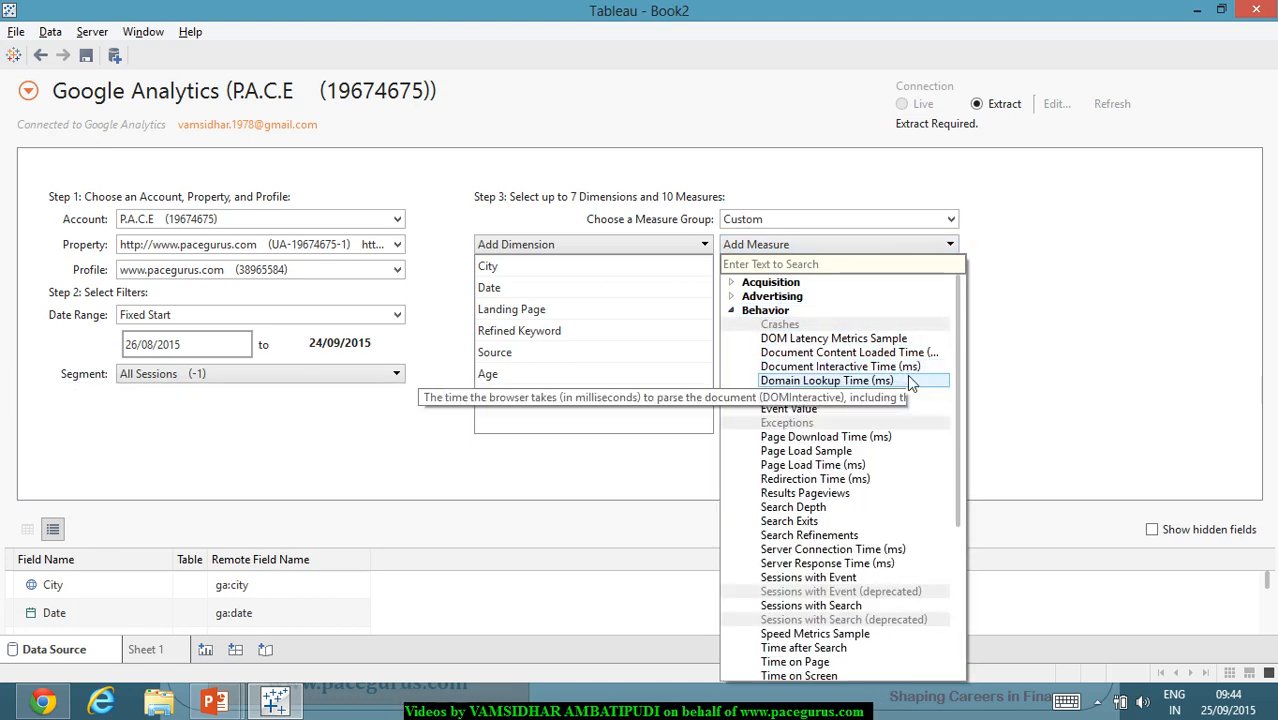
{"action": "scroll", "coordinate": [907, 384], "scroll_direction": "down", "scroll_amount": 1}
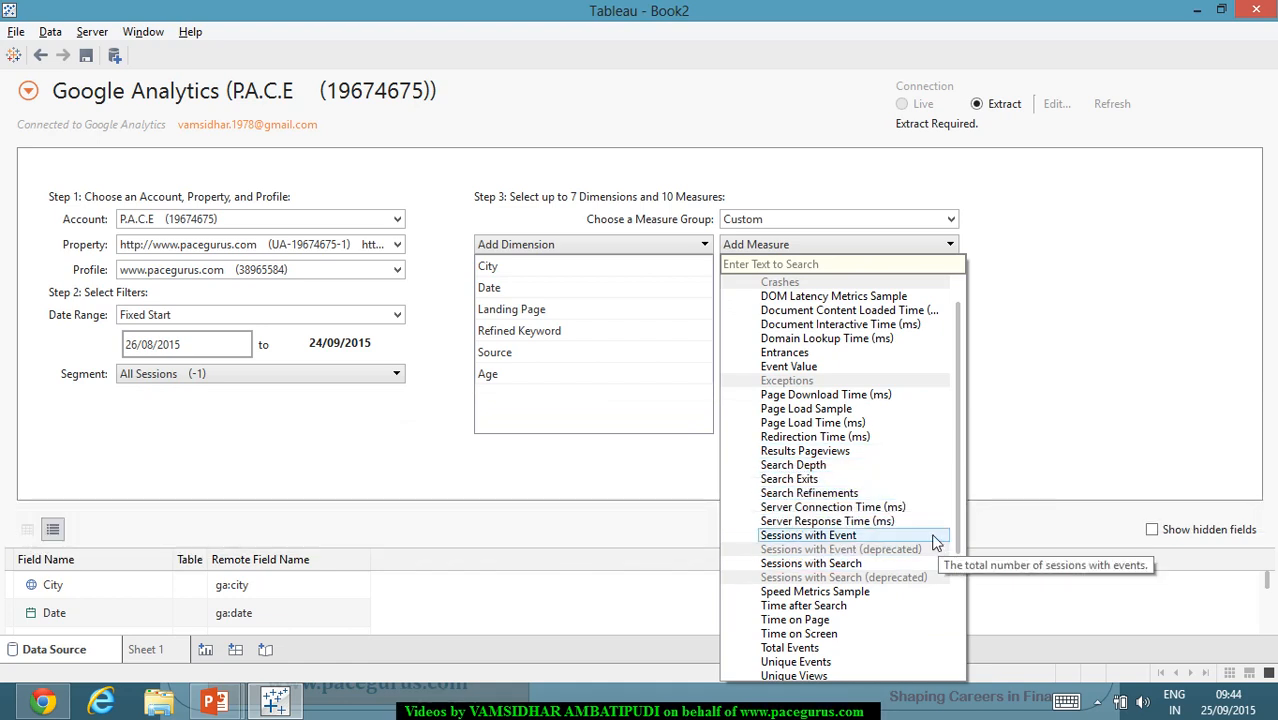
{"action": "left_click", "coordinate": [864, 612]}
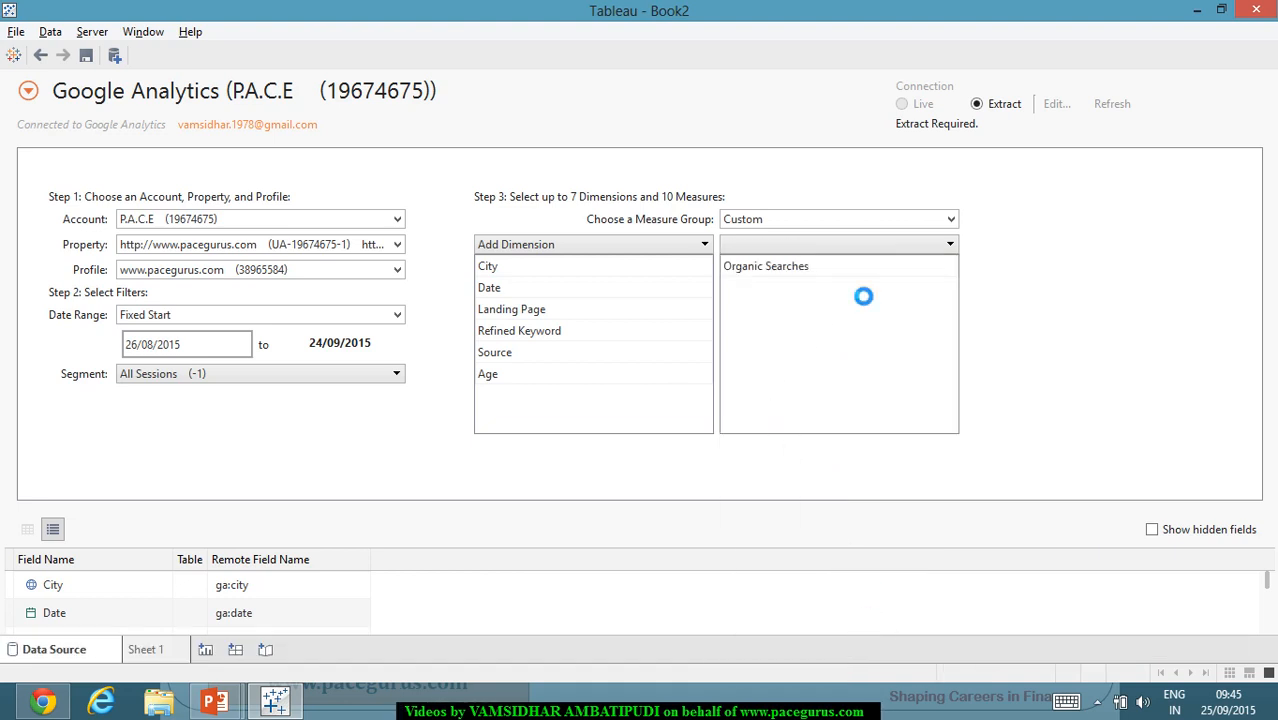
Step: Add Social Actions from the Social group as a measure
{"action": "left_click", "coordinate": [875, 250]}
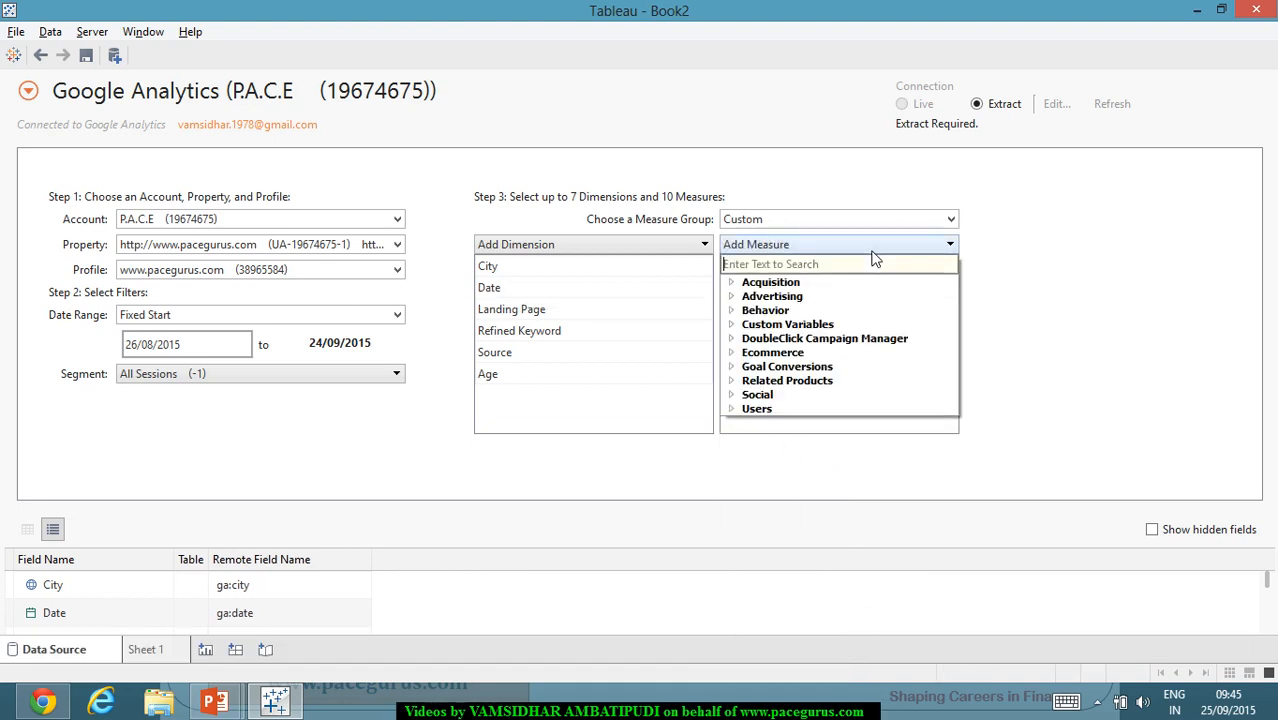
{"action": "left_click", "coordinate": [731, 352]}
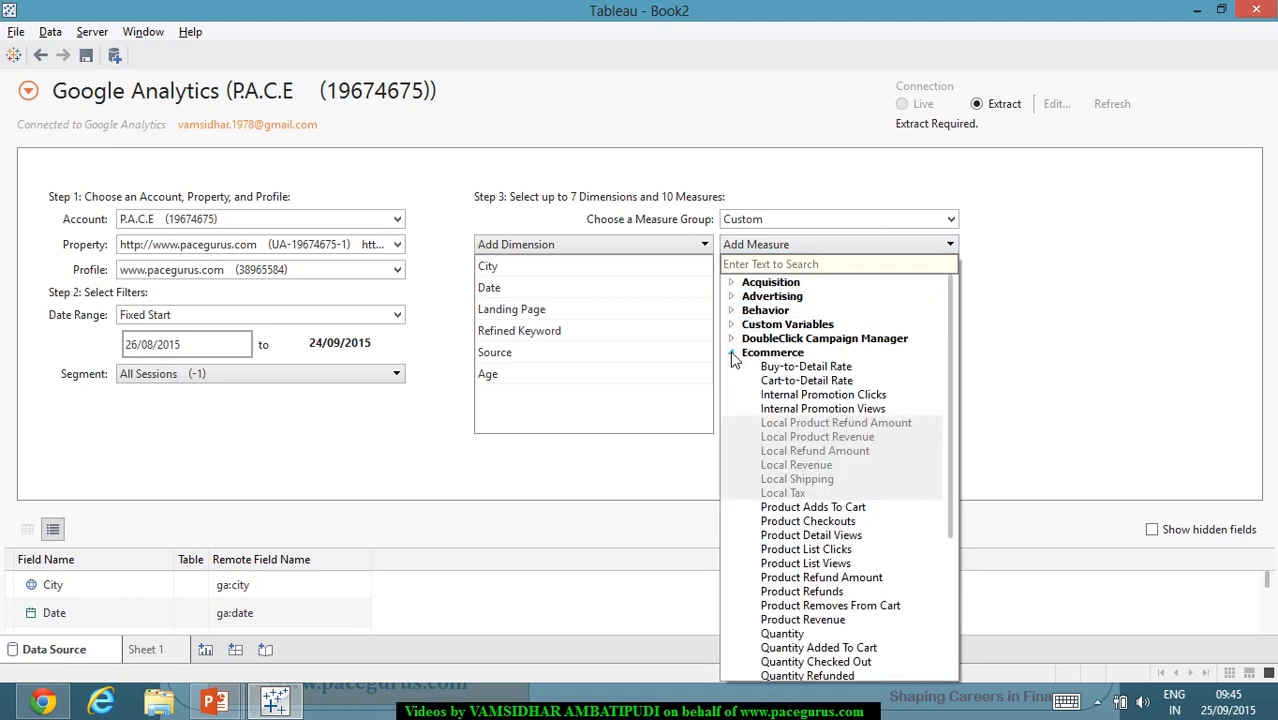
{"action": "left_click", "coordinate": [732, 353]}
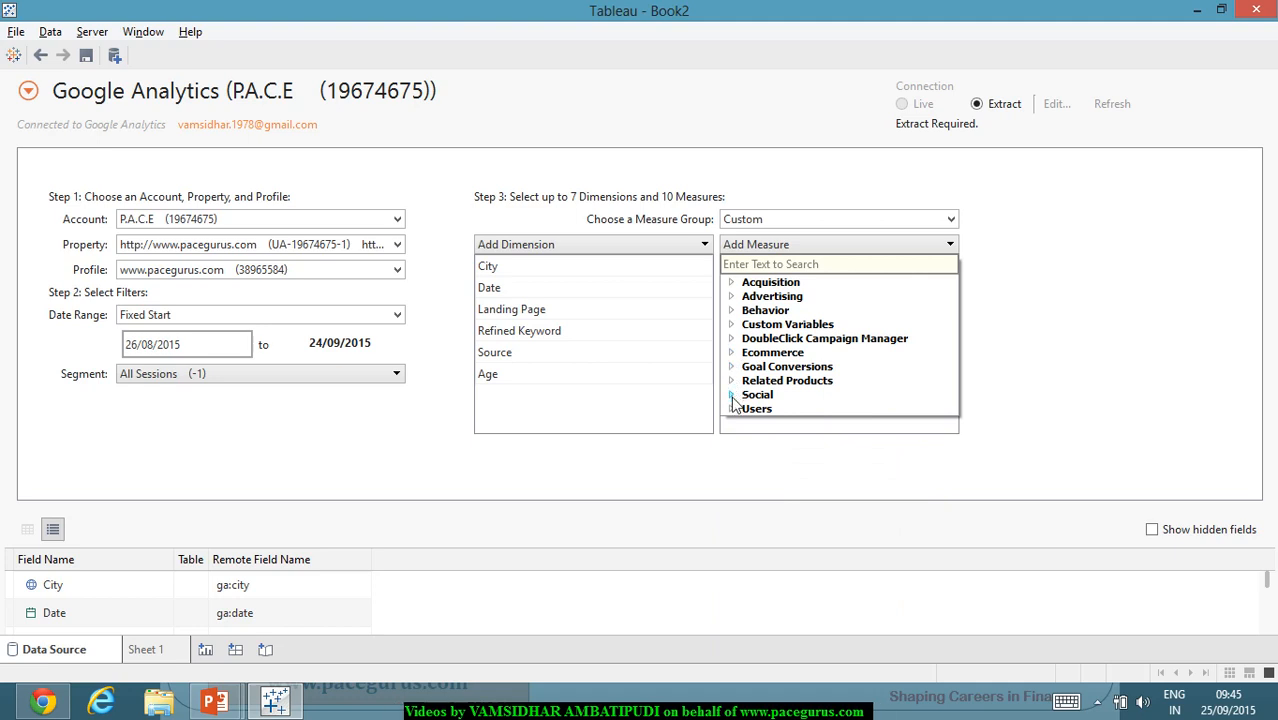
{"action": "left_click", "coordinate": [731, 395]}
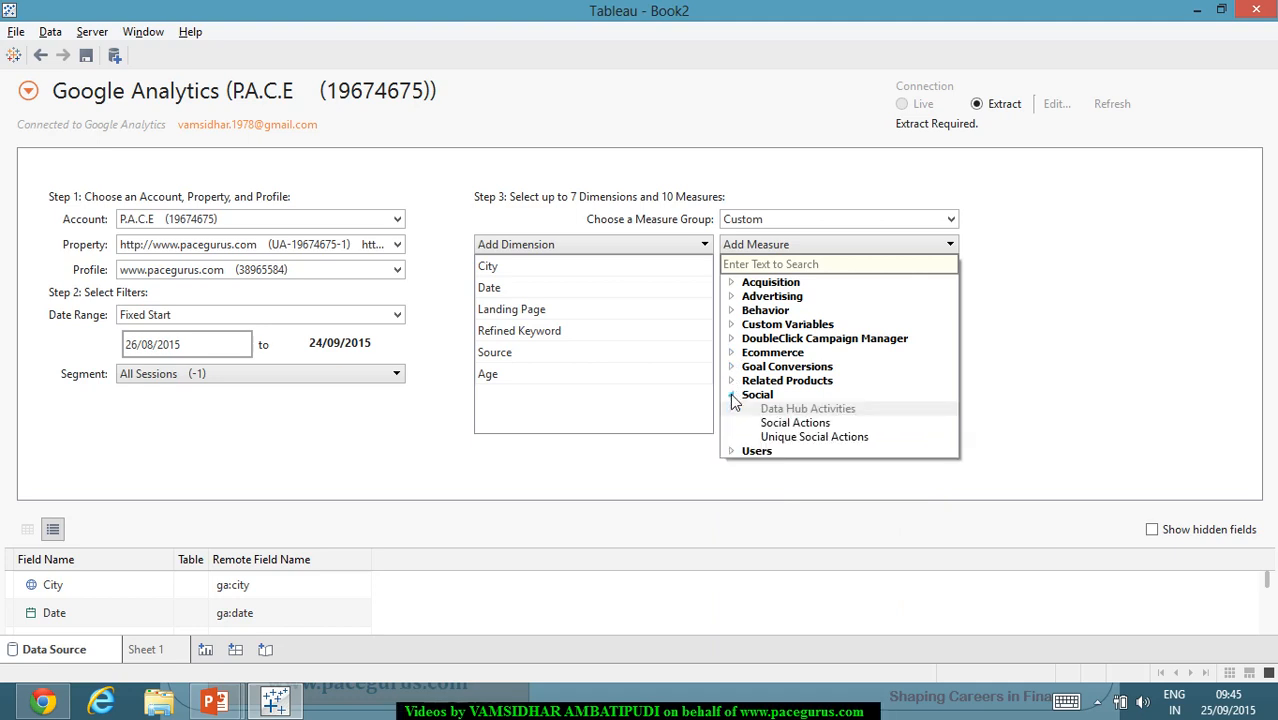
{"action": "left_click", "coordinate": [779, 428]}
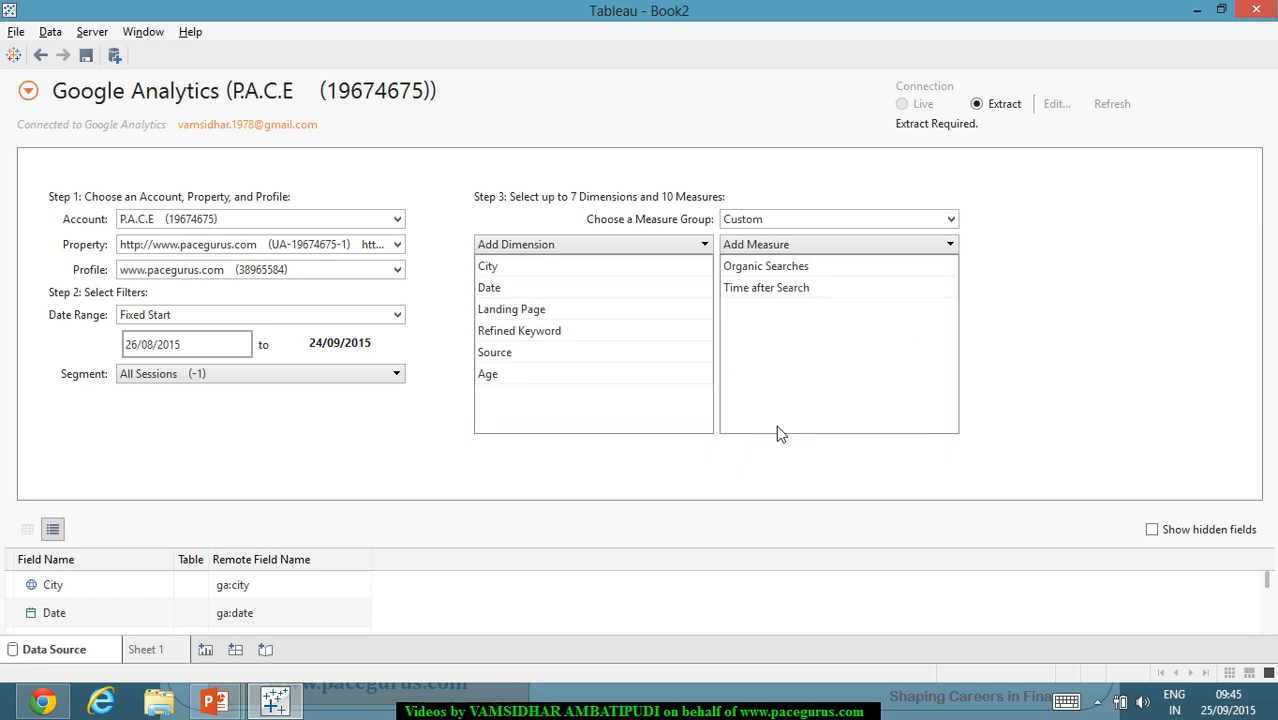
Step: Add Avg. Time on Screen from the Users group as a measure
{"action": "left_click", "coordinate": [839, 247]}
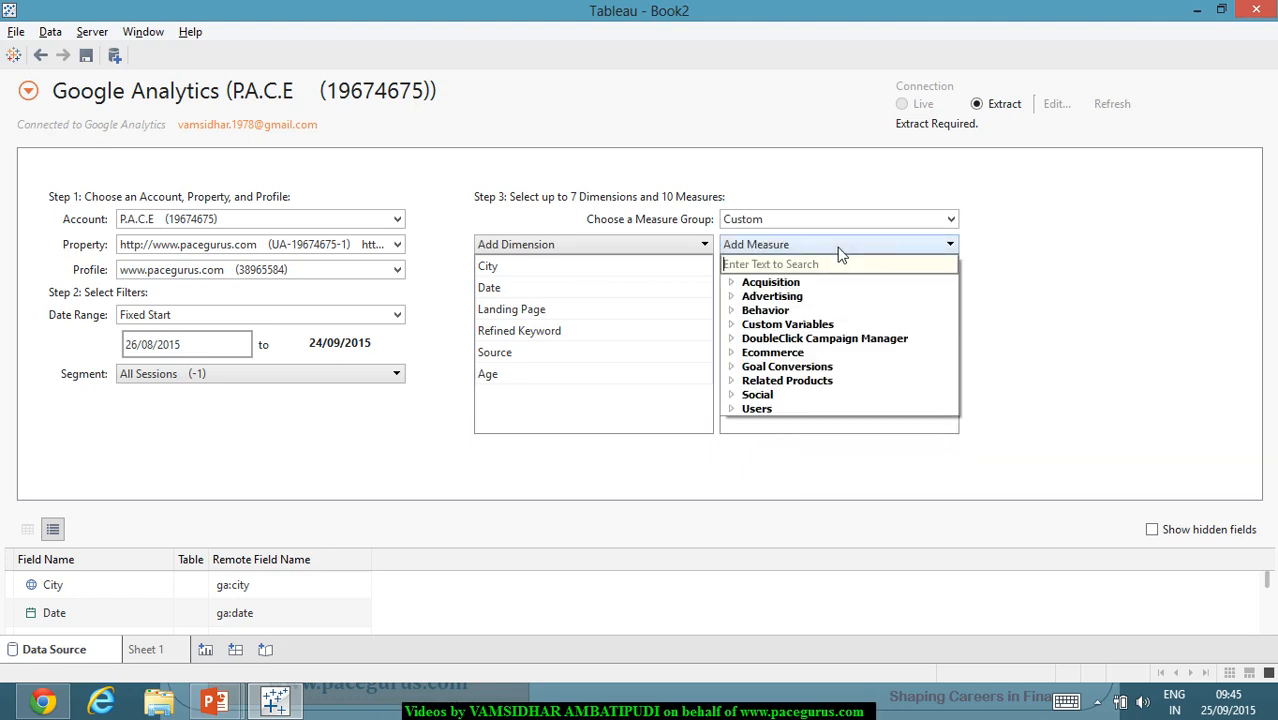
{"action": "left_click", "coordinate": [730, 409]}
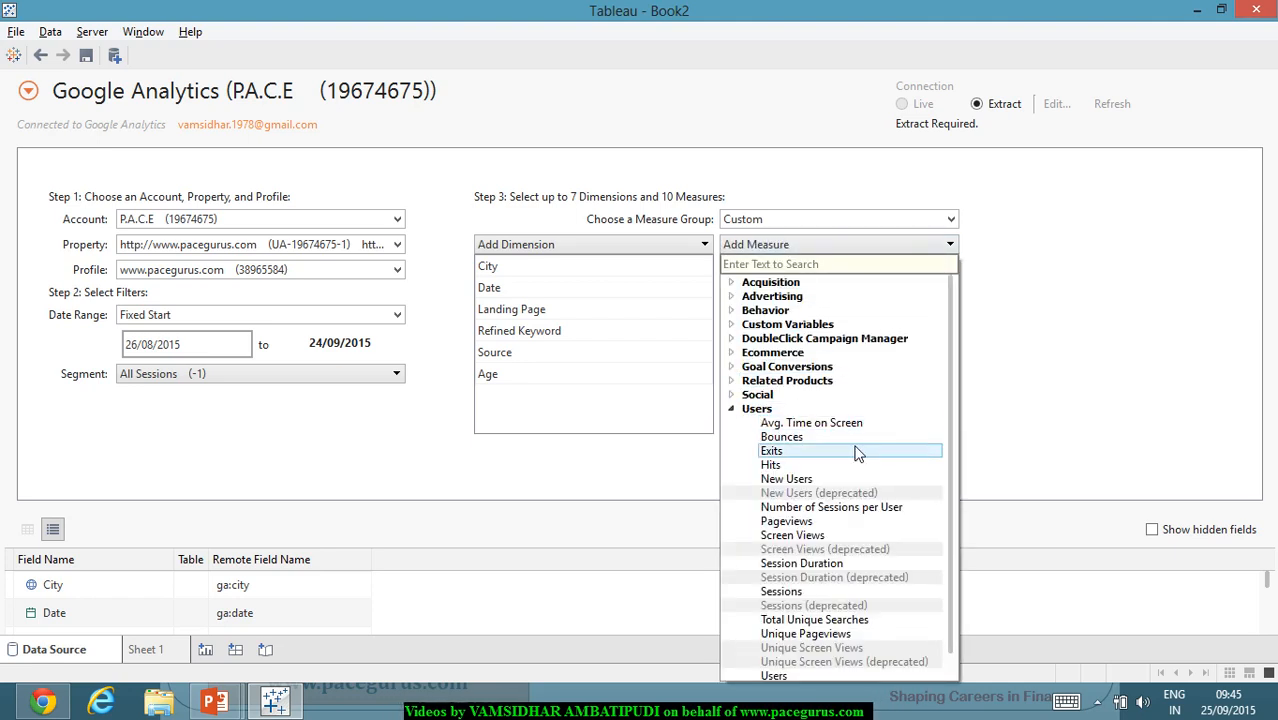
{"action": "scroll", "coordinate": [855, 450], "scroll_direction": "down", "scroll_amount": 1}
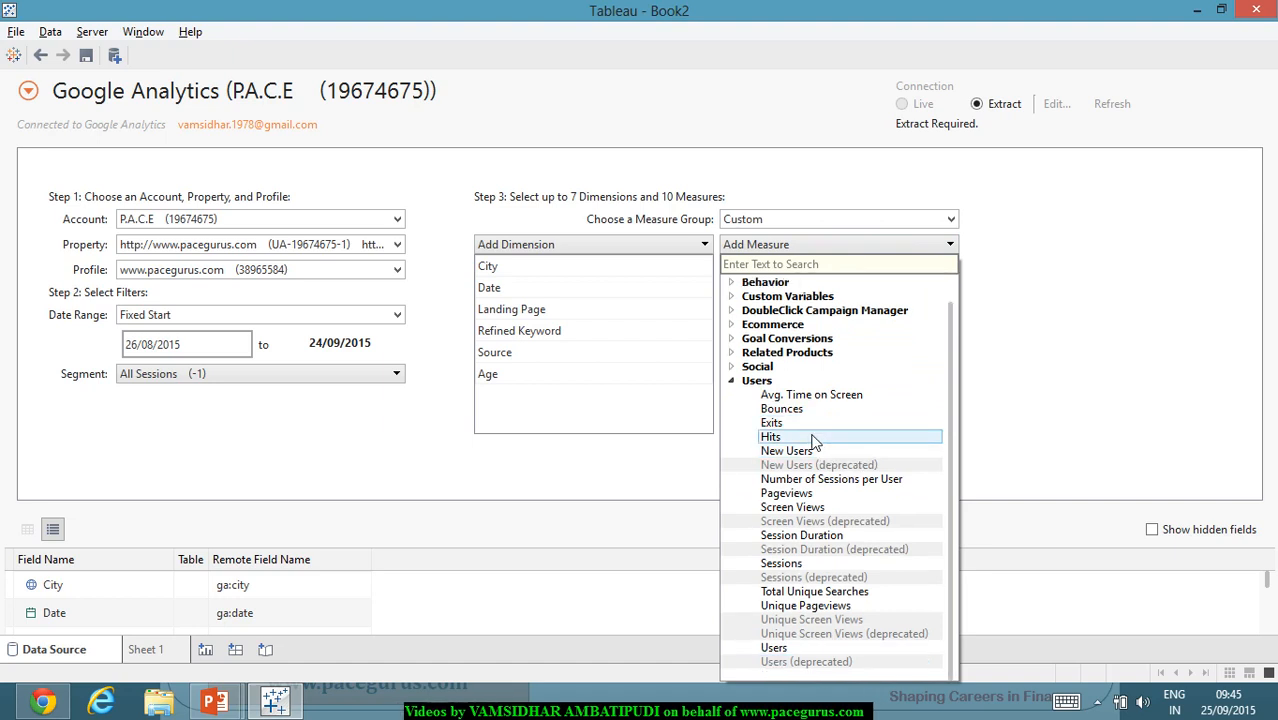
{"action": "left_click", "coordinate": [833, 398]}
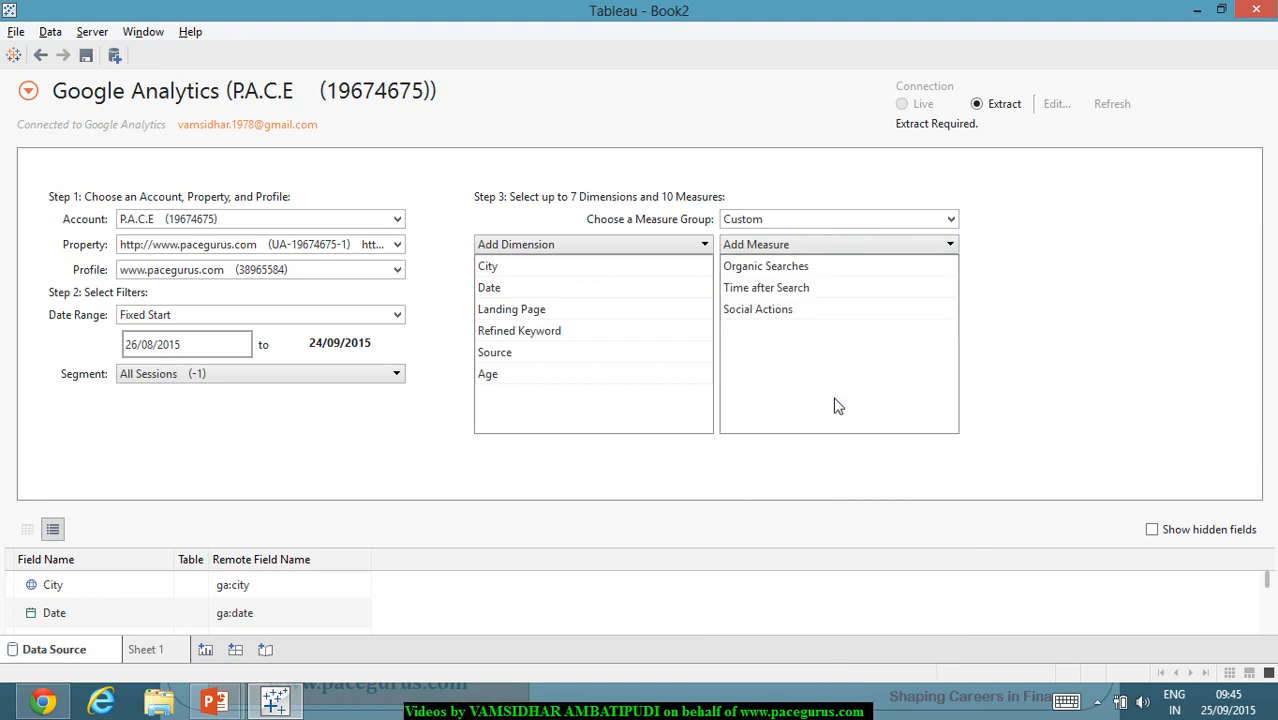
{"action": "left_click", "coordinate": [855, 248]}
{"action": "left_click", "coordinate": [731, 409]}
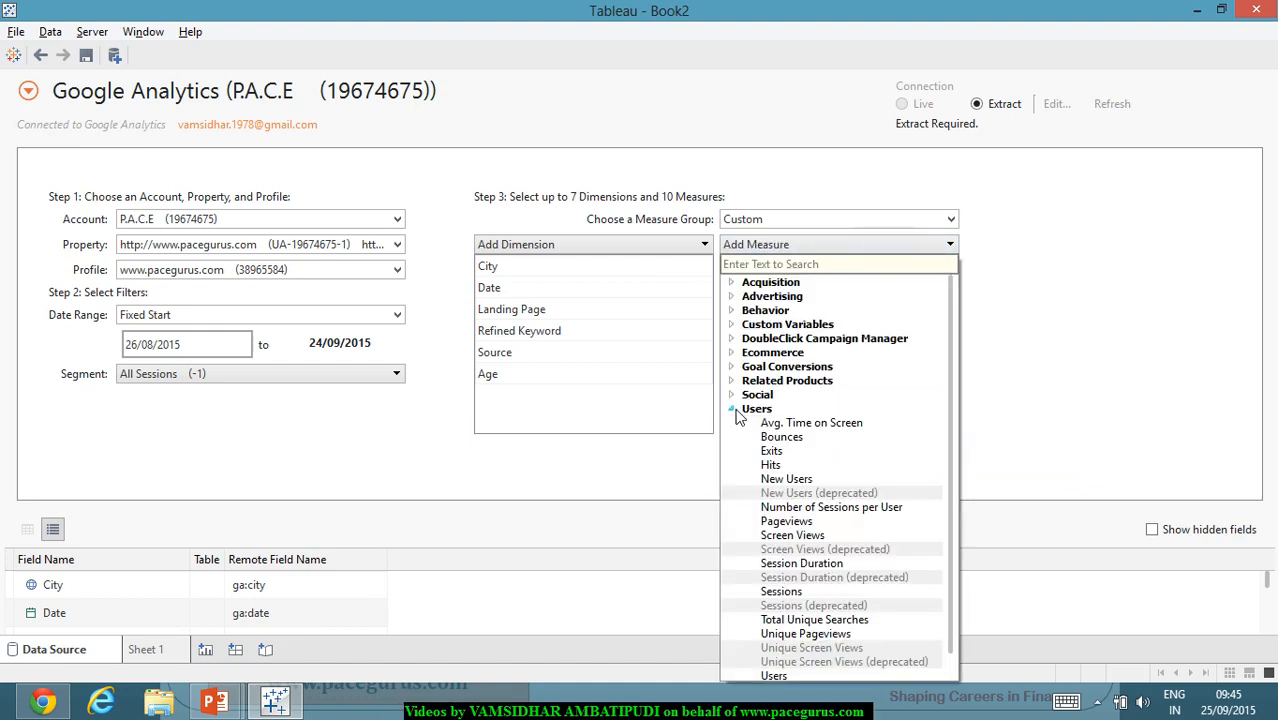
Step: Add Pageviews as the fifth measure, then return to the whiteboard notes slide show
{"action": "left_click", "coordinate": [849, 522]}
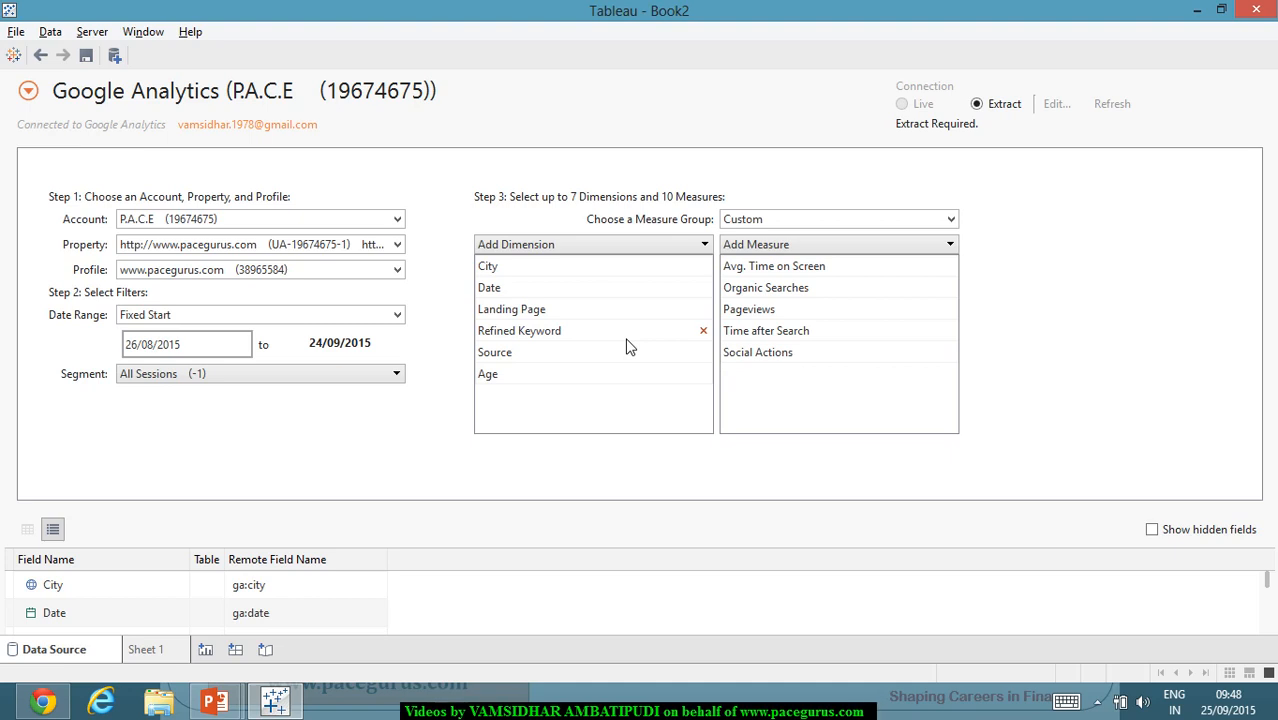
{"action": "left_click", "coordinate": [216, 703]}
{"action": "left_click", "coordinate": [331, 612]}
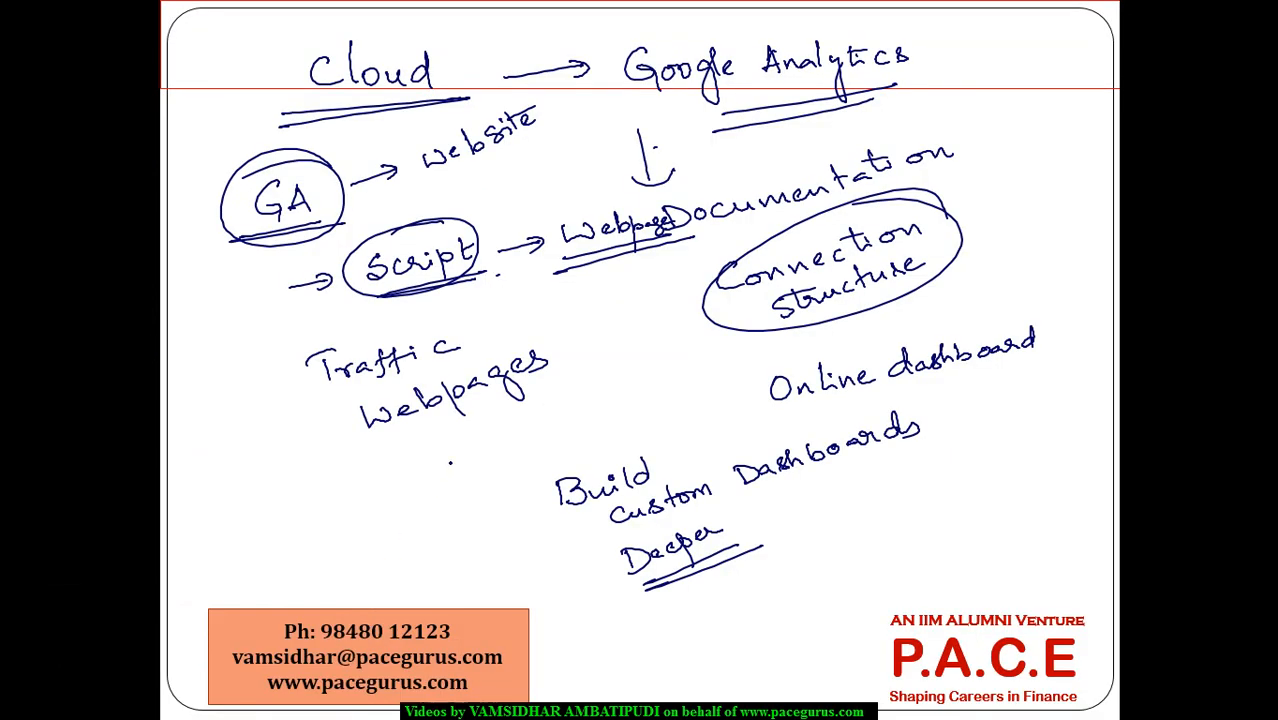